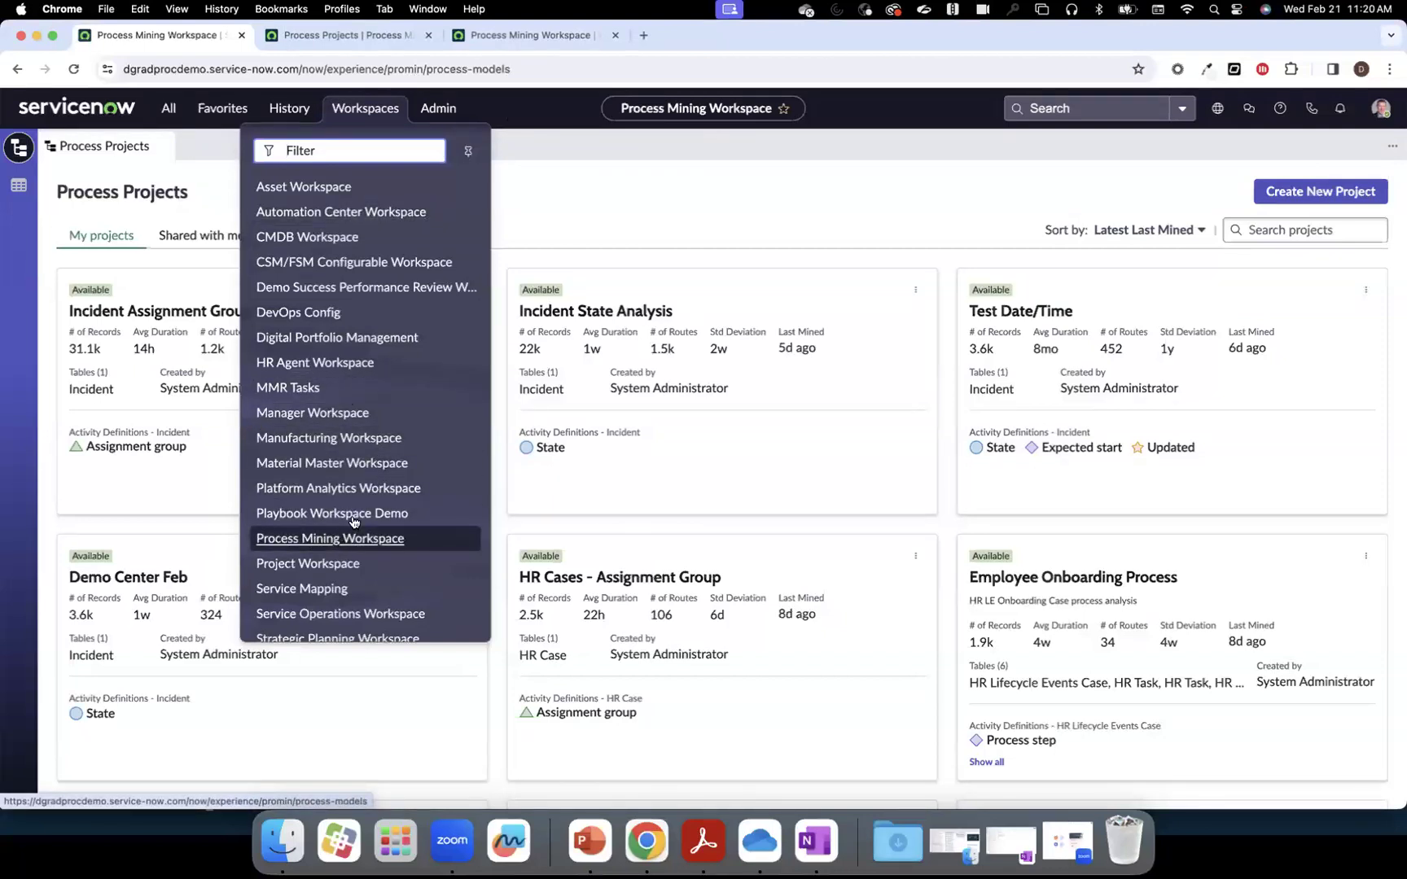
# Filter the full application navigator for "Process mining", open Process Configurations and open the incident table's configuration.
pyautogui.click(556, 116)
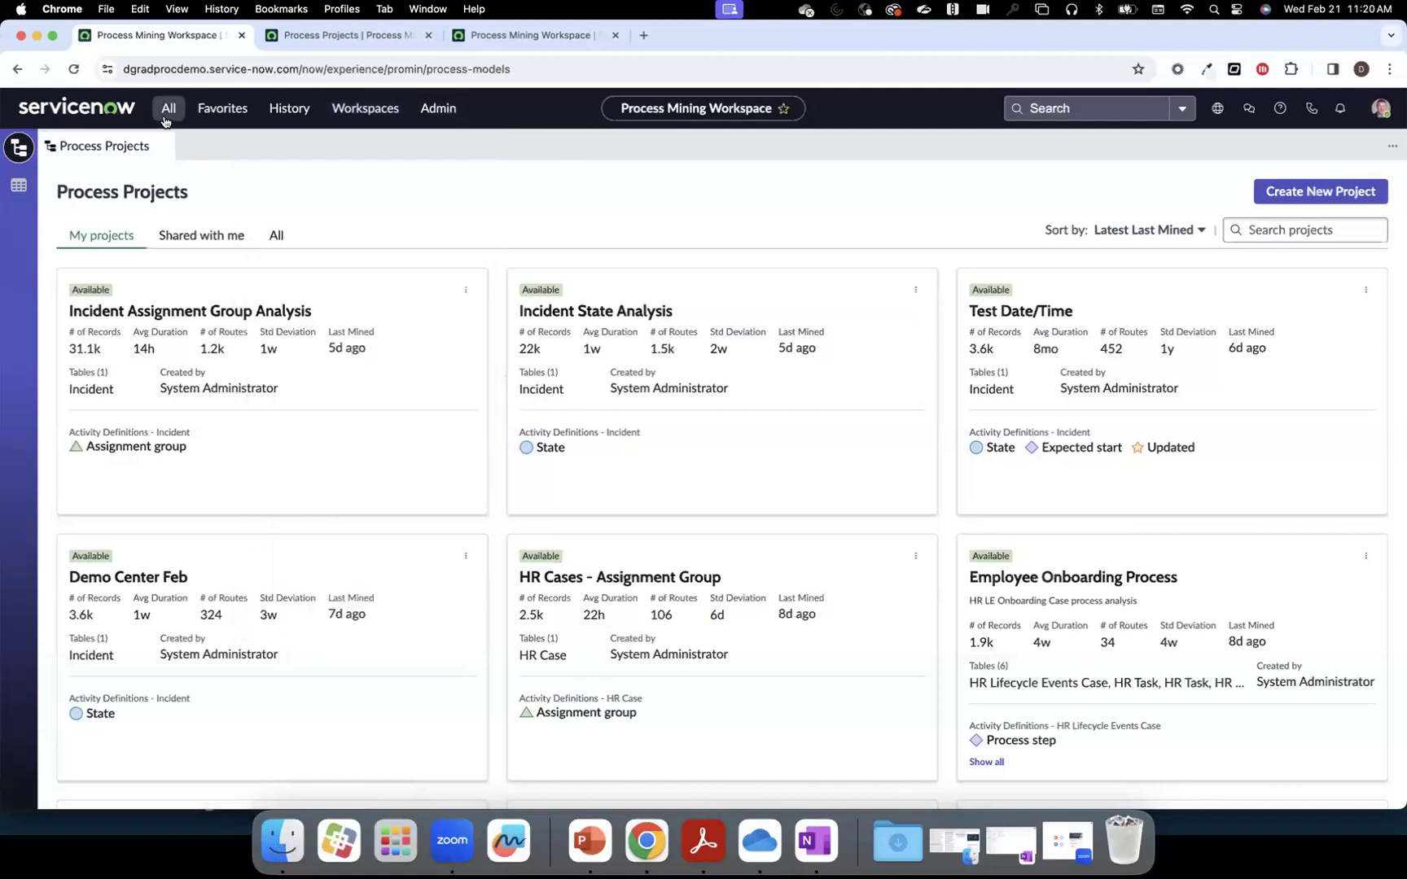
pyautogui.click(168, 108)
pyautogui.write('Pro')
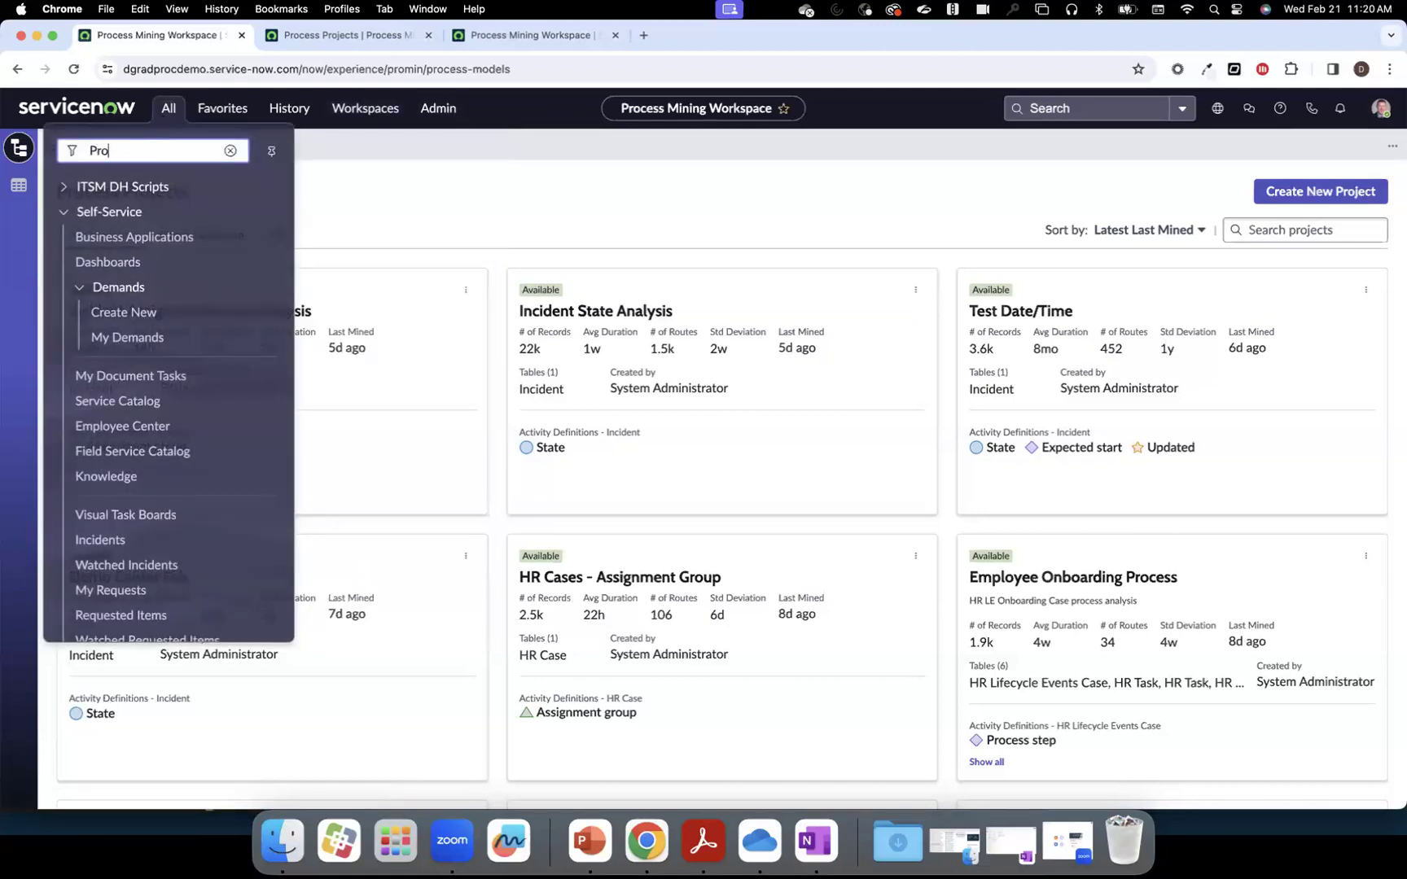
pyautogui.write('cess mining')
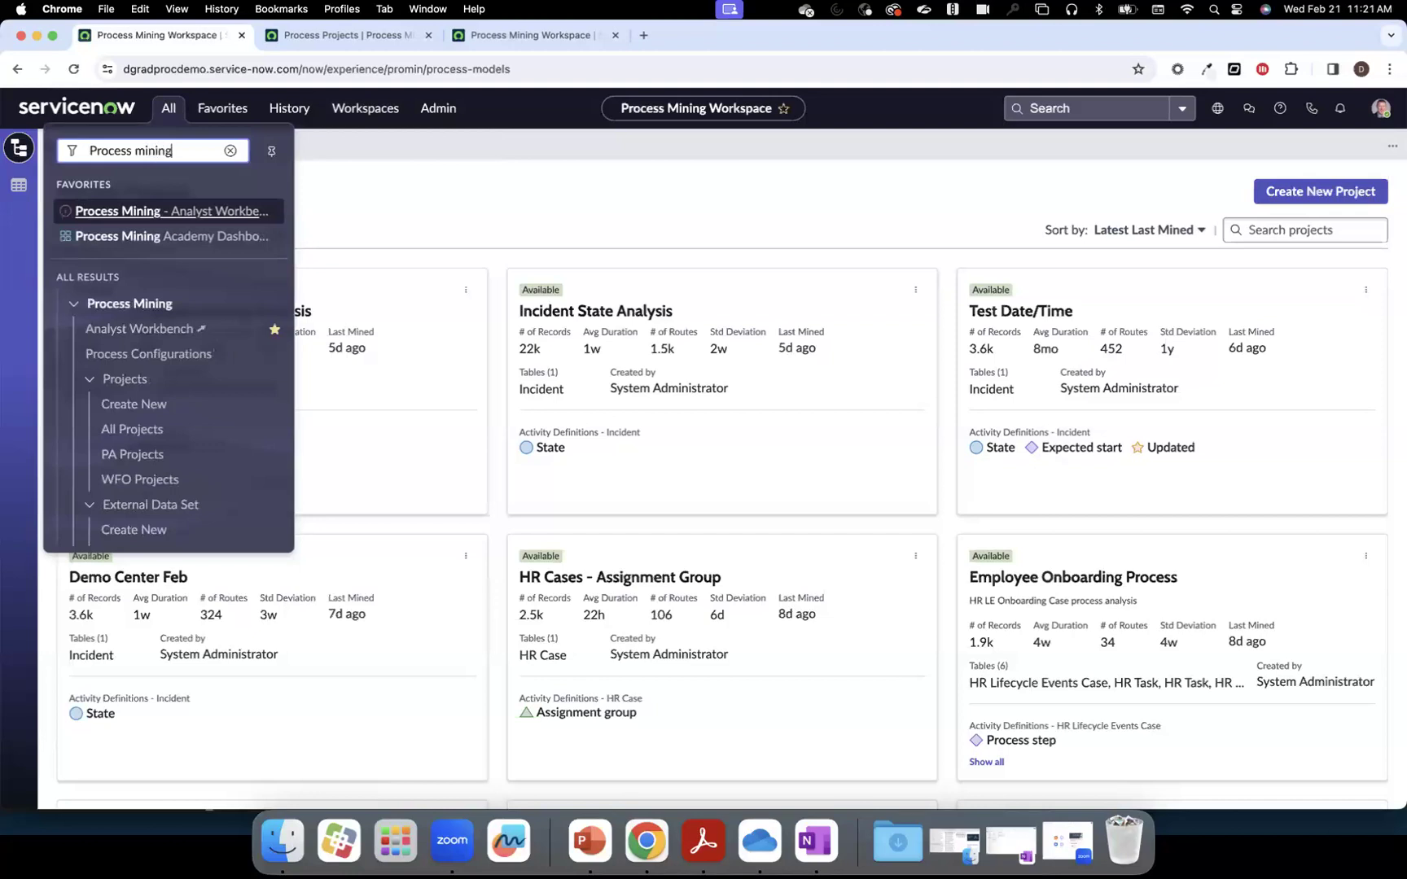
pyautogui.click(141, 361)
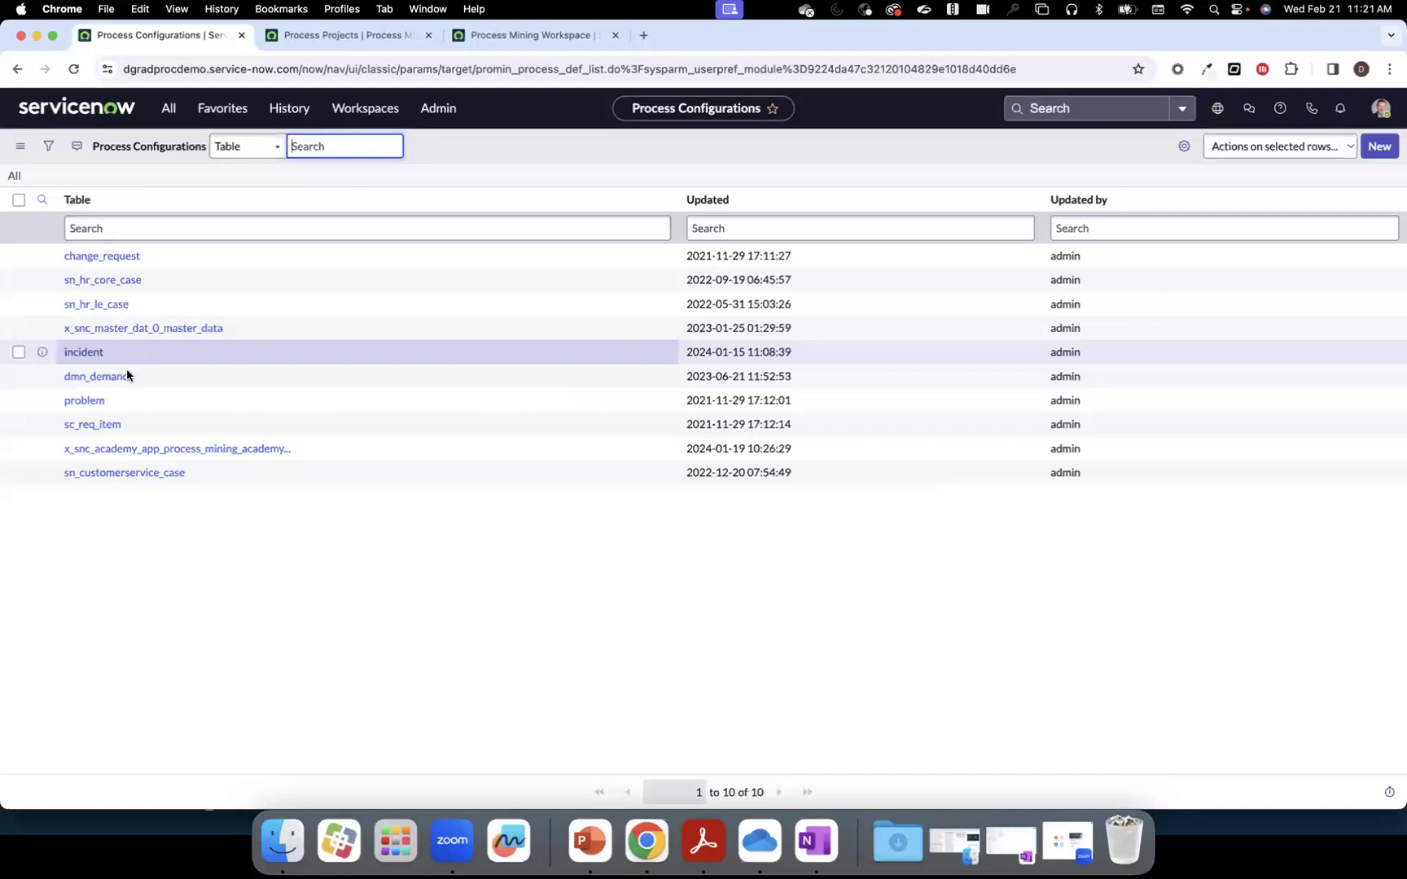
pyautogui.click(83, 355)
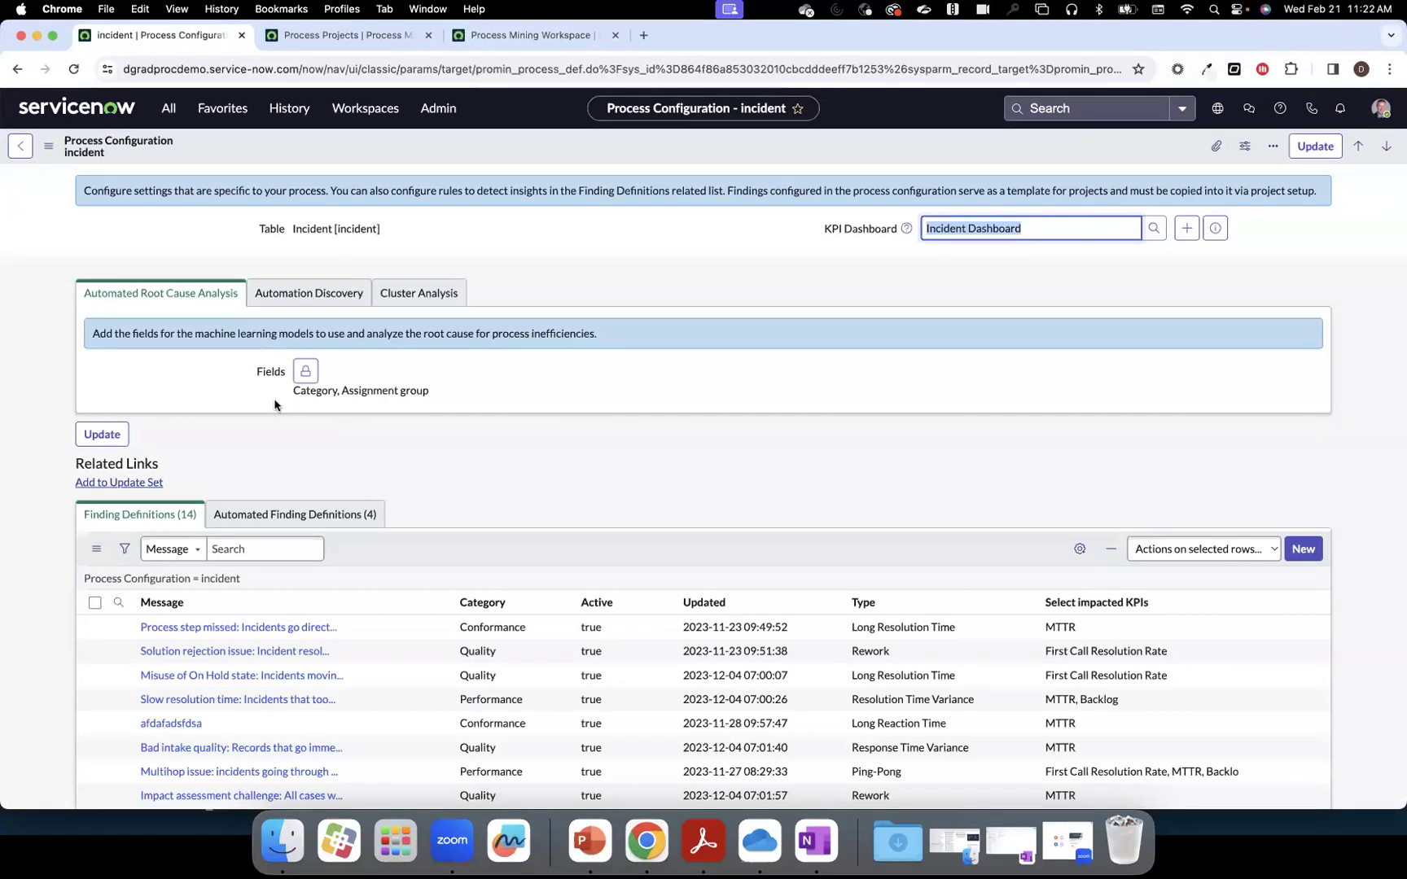
# Try enabling automation discovery with the ITSM taxonomy in the incident configuration, and switch it off again.
pyautogui.click(312, 295)
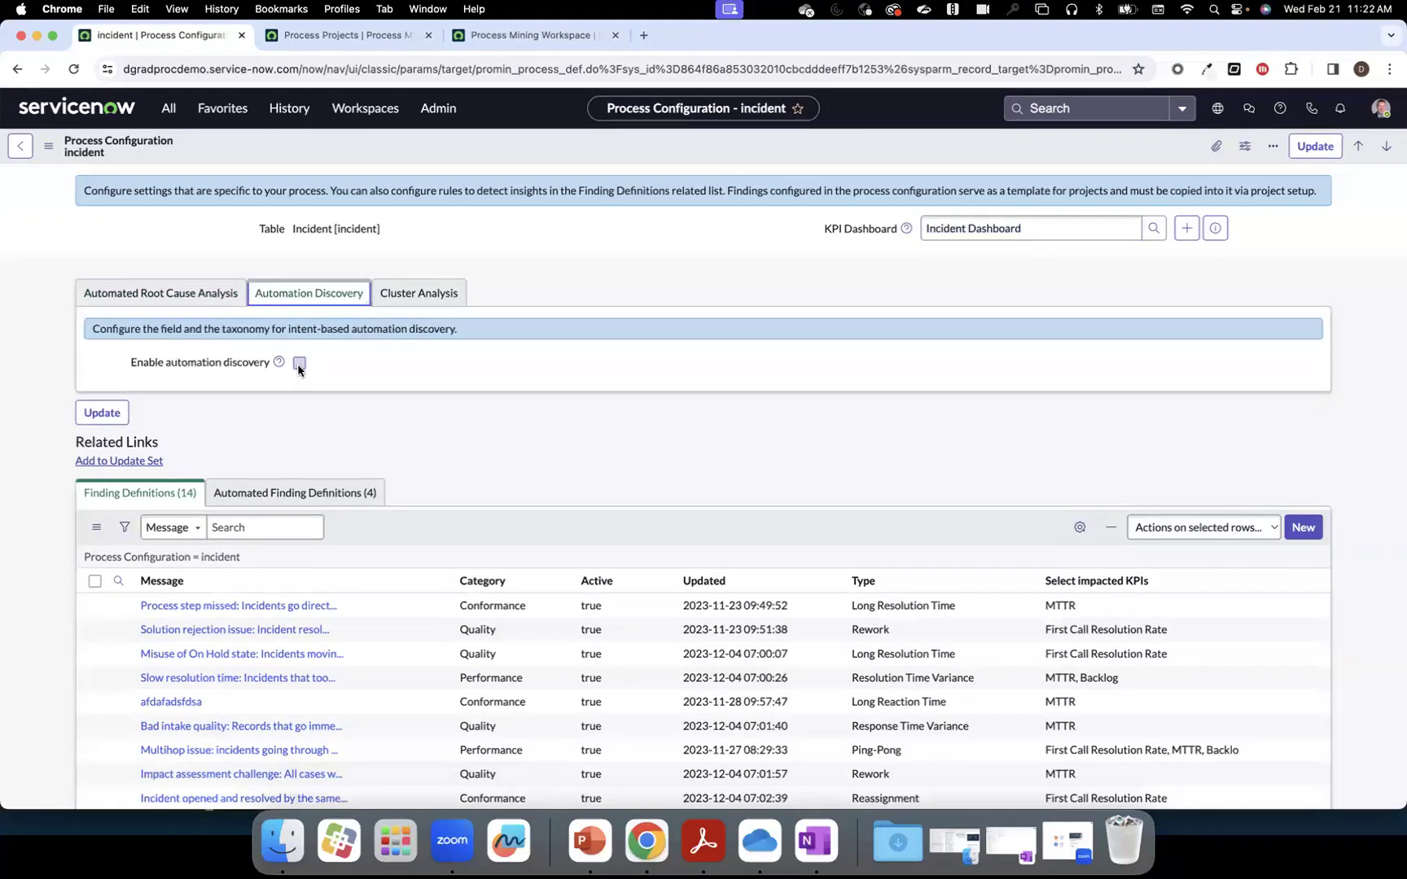
pyautogui.click(299, 363)
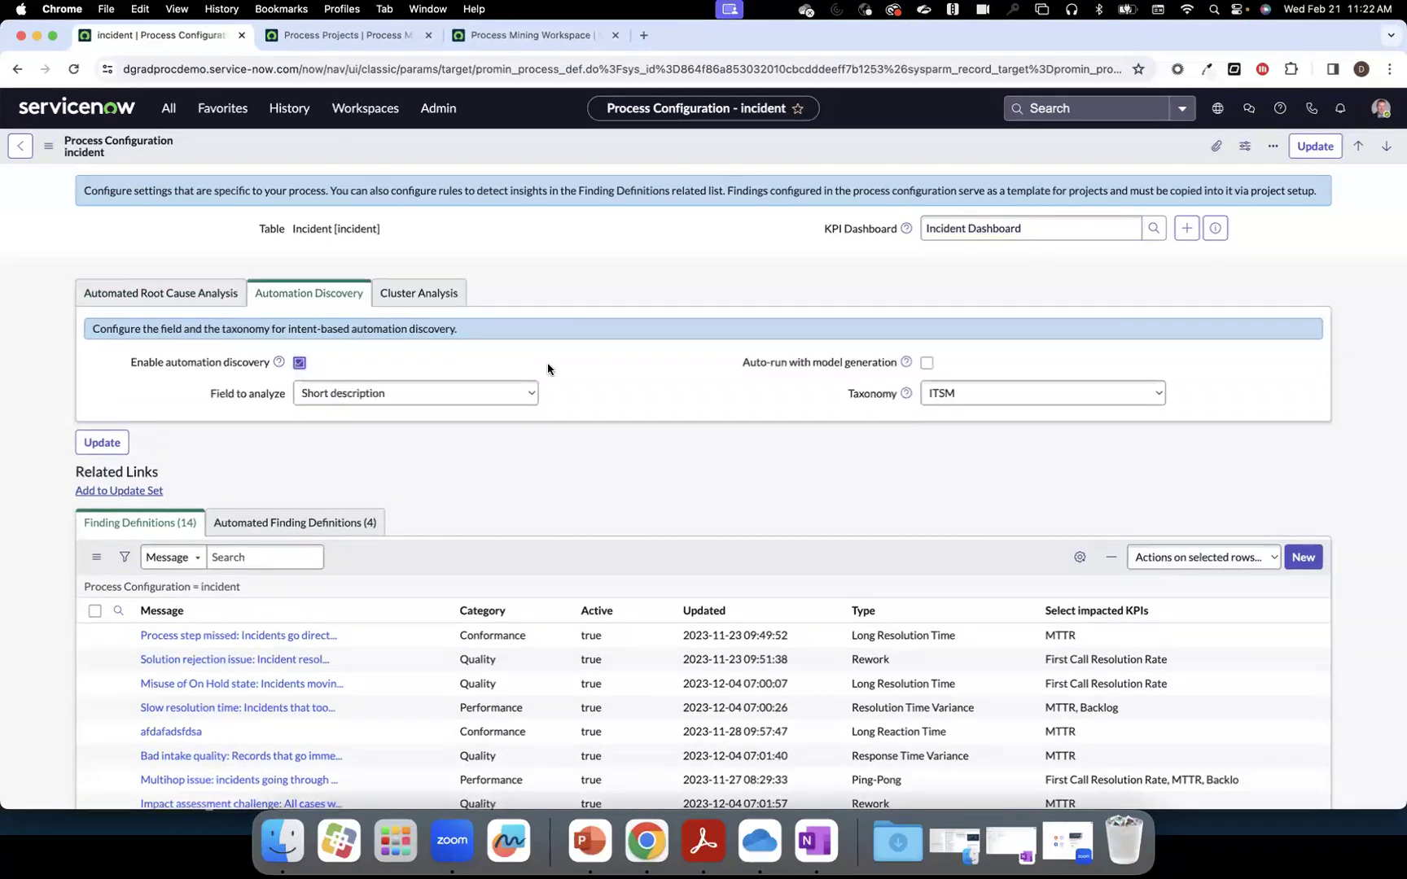
pyautogui.click(957, 395)
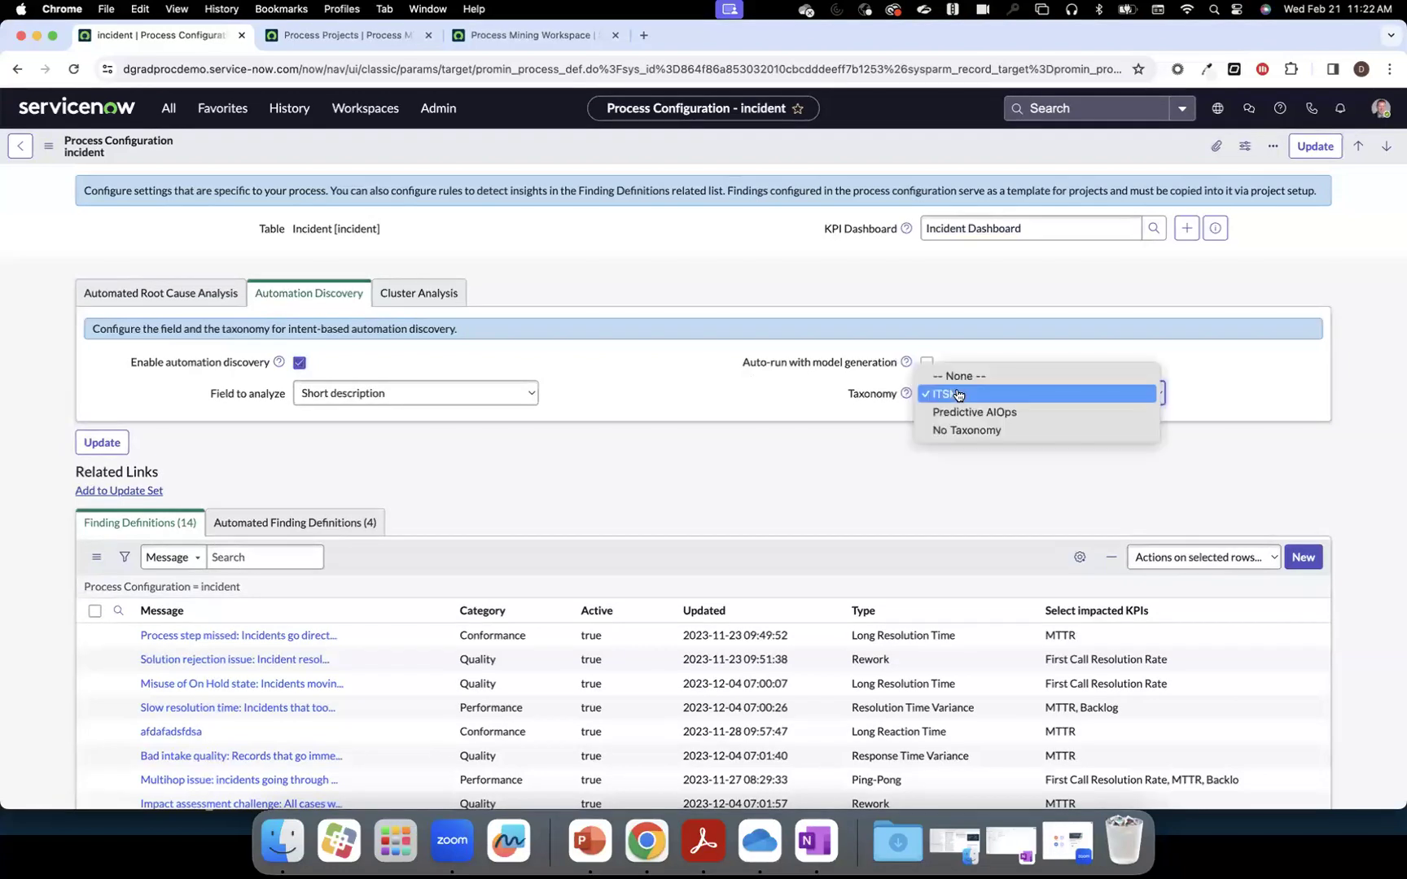
pyautogui.click(958, 395)
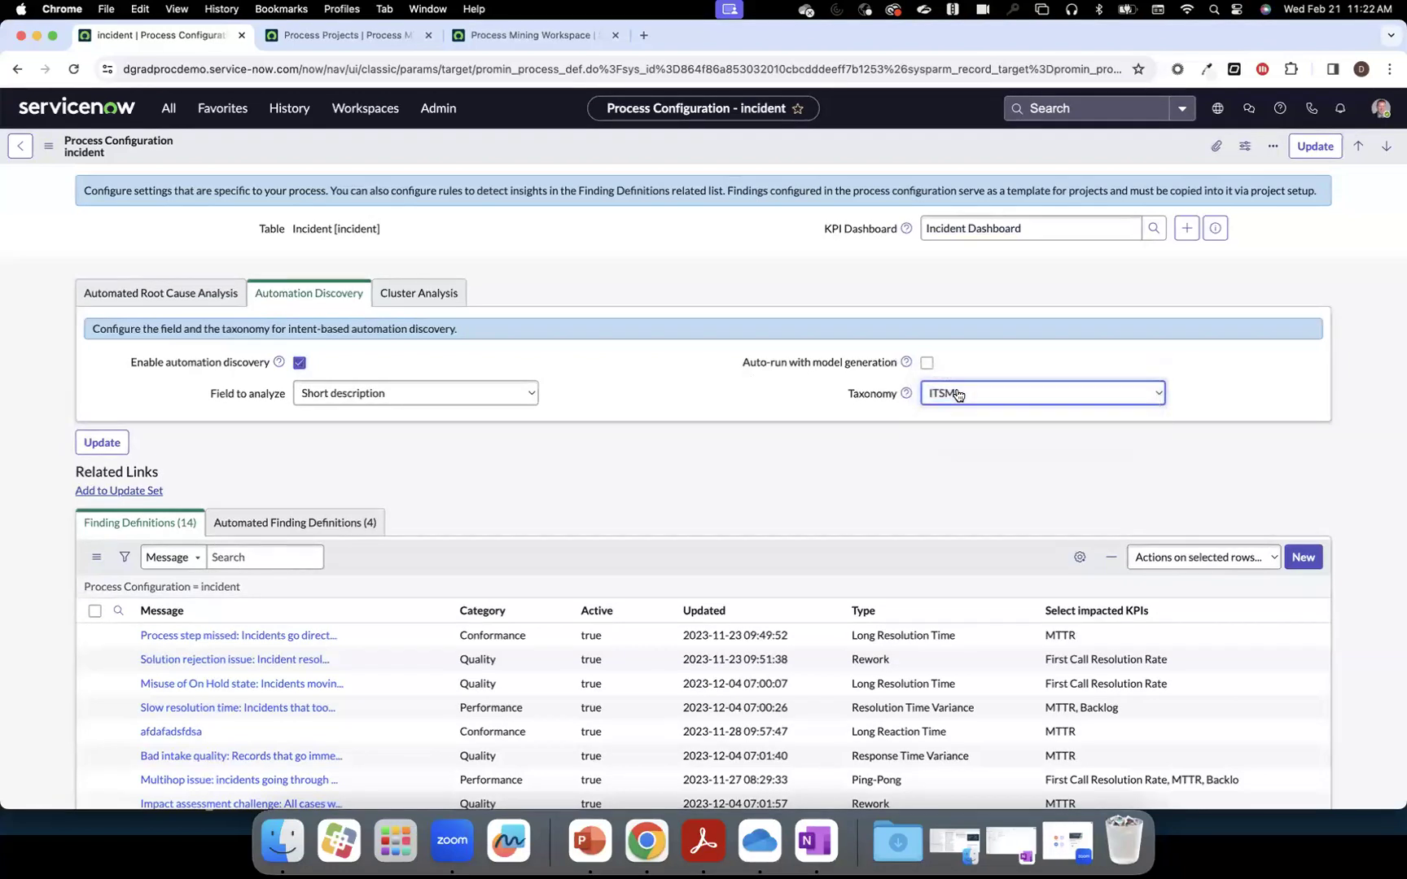
pyautogui.click(298, 363)
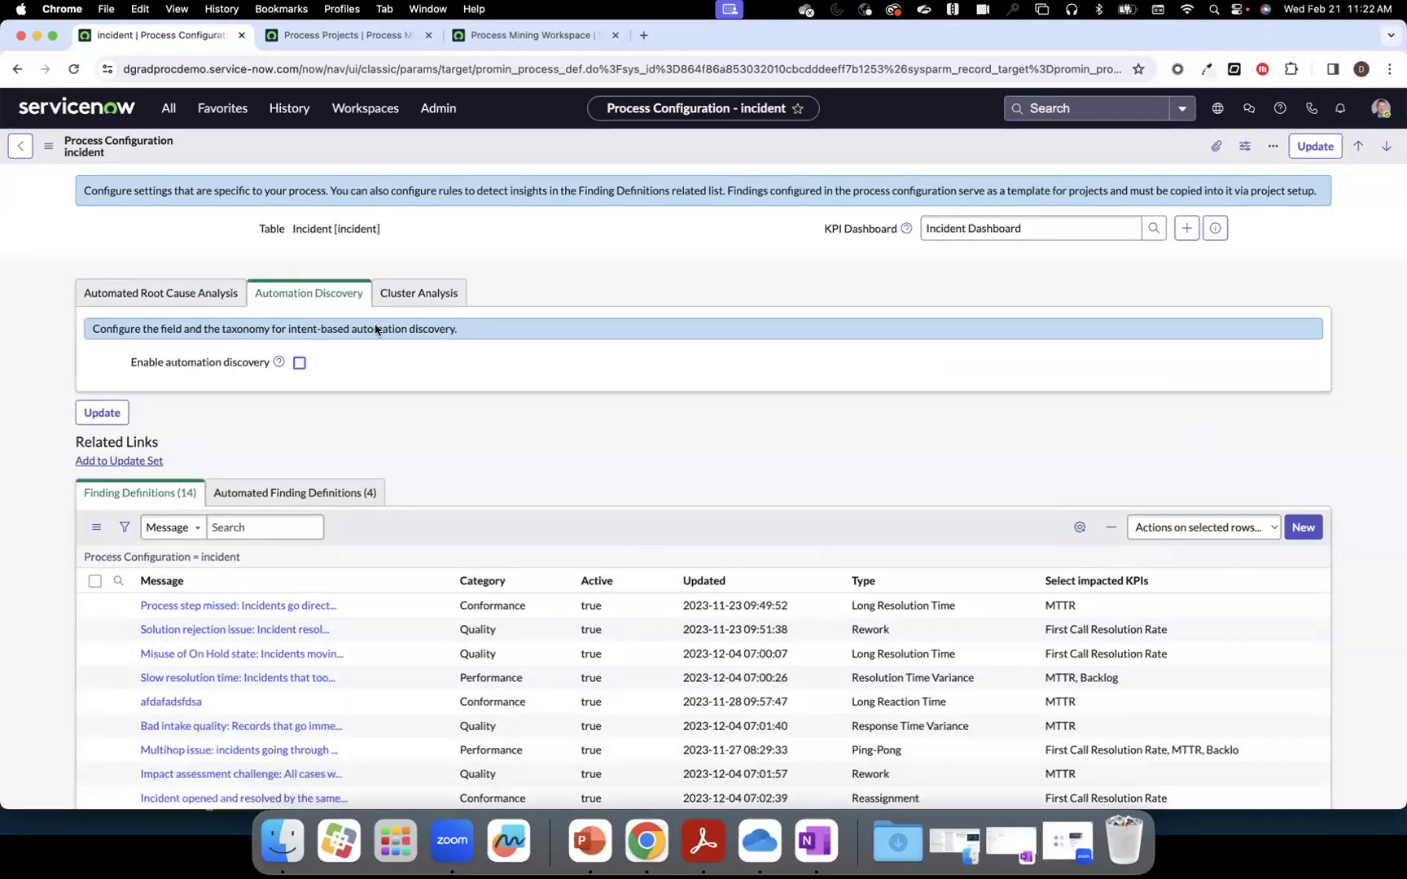
# Review the incident configuration's cluster analysis, root cause analysis, finding definitions and automated finding definitions.
pyautogui.click(423, 298)
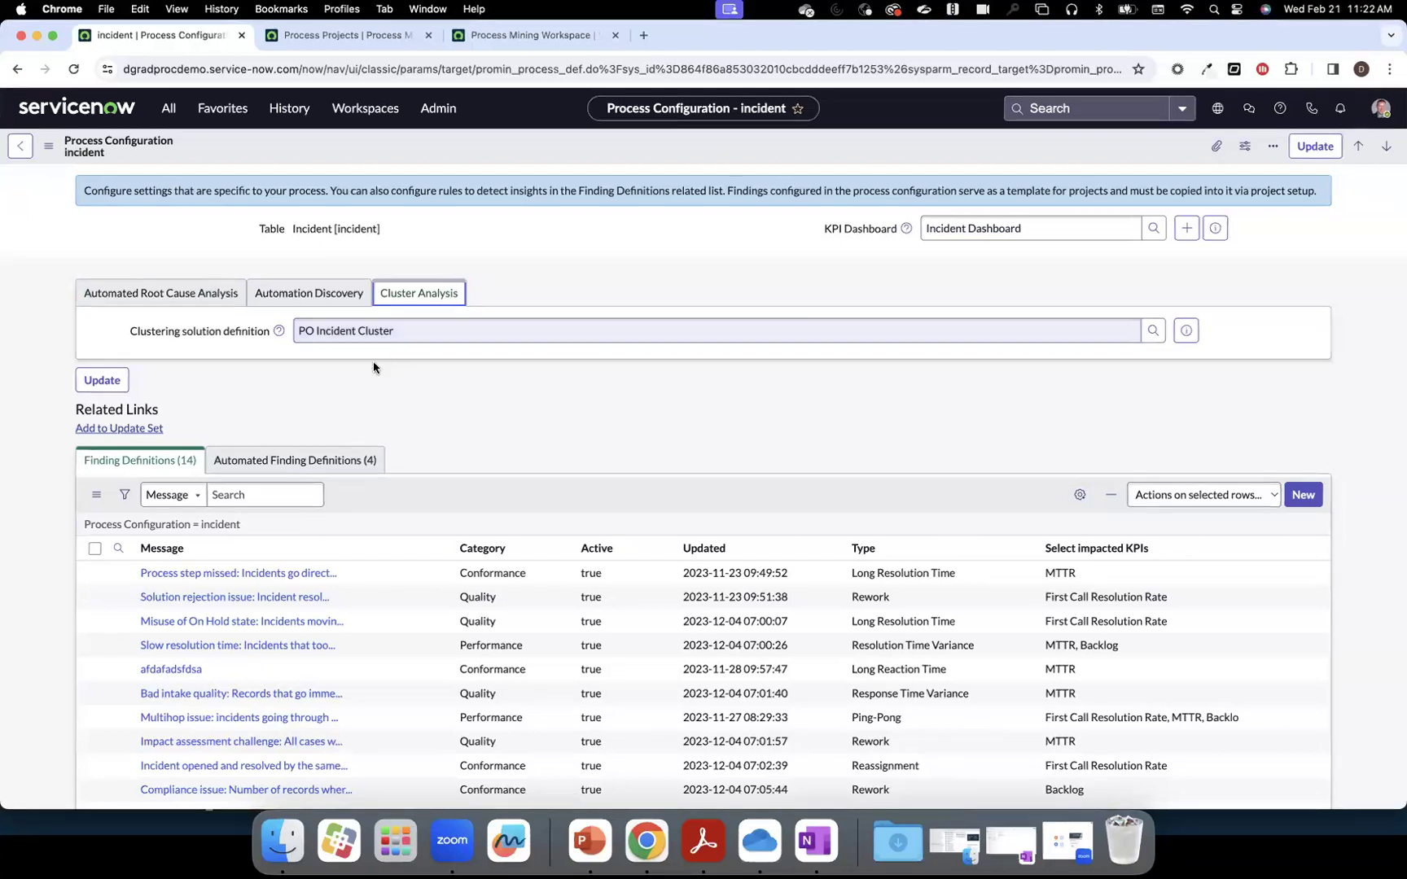
pyautogui.click(174, 303)
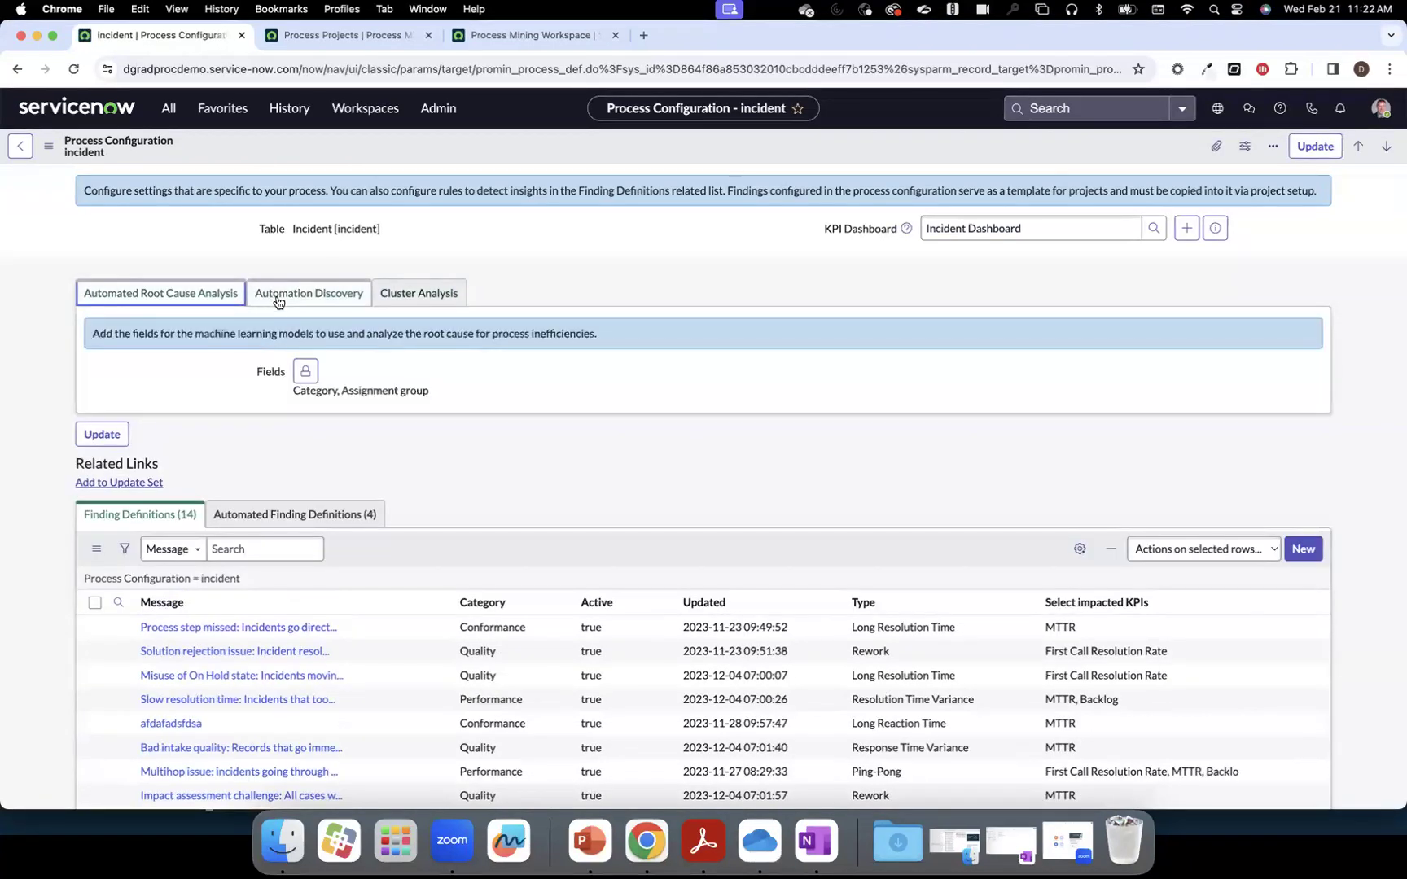
pyautogui.scroll(-1, 229, 418)
pyautogui.scroll(-5, 231, 425)
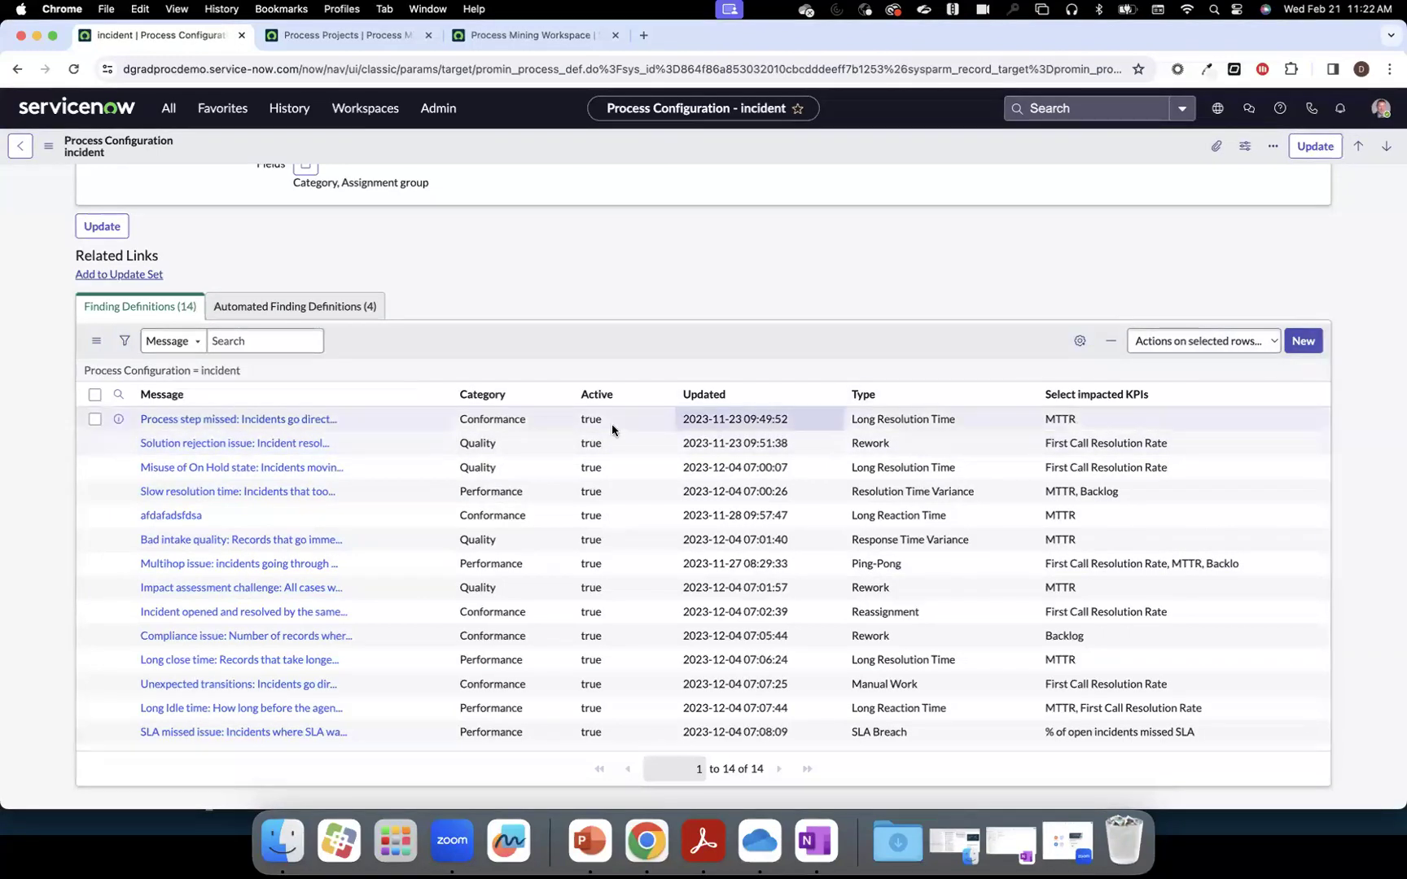
pyautogui.click(307, 315)
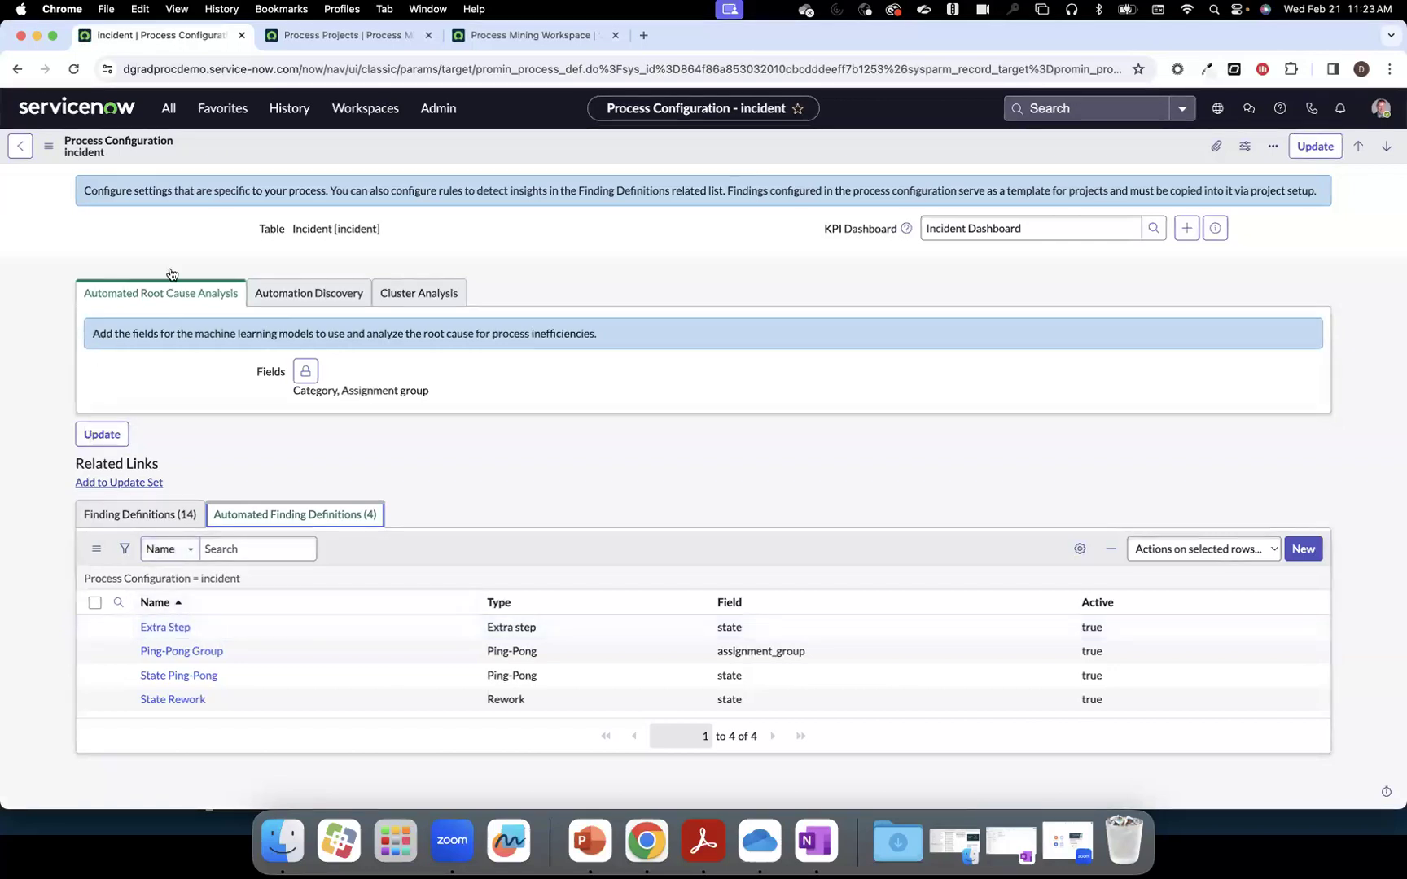
# Go to the Process Mining Workspace and start creating a new process project.
pyautogui.click(358, 148)
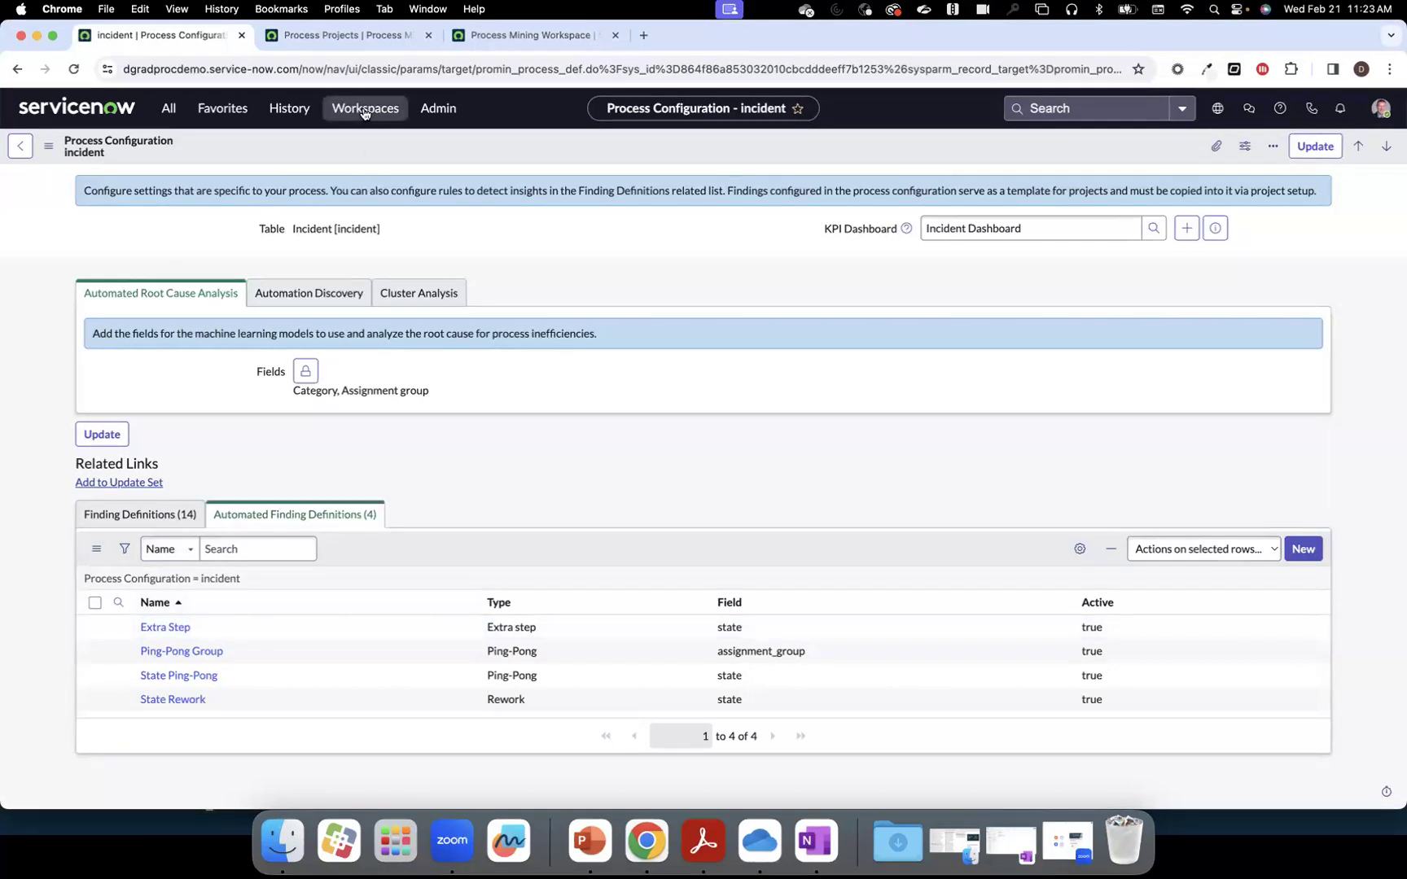
pyautogui.click(364, 113)
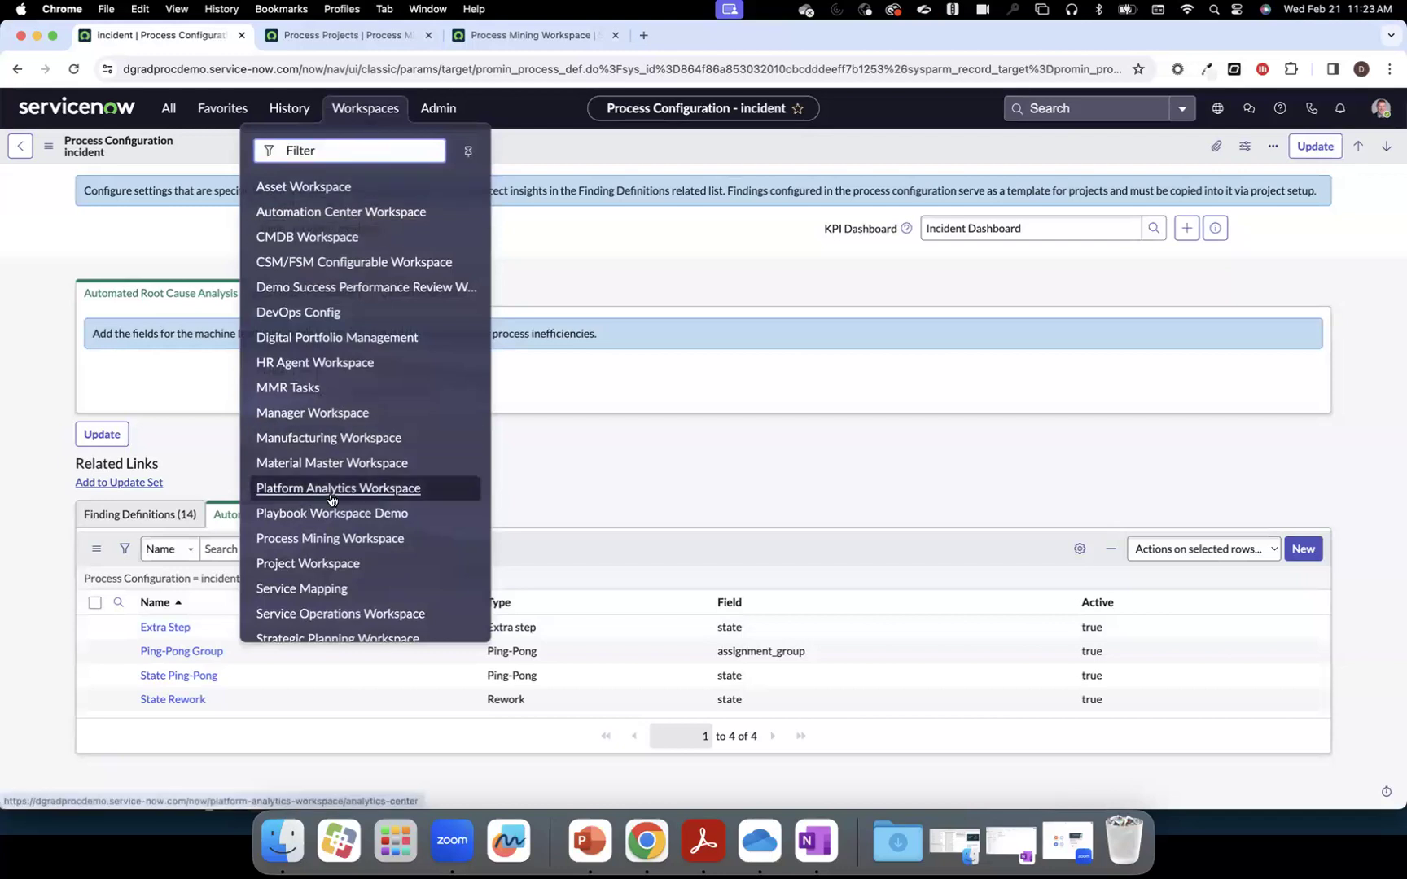
pyautogui.click(331, 539)
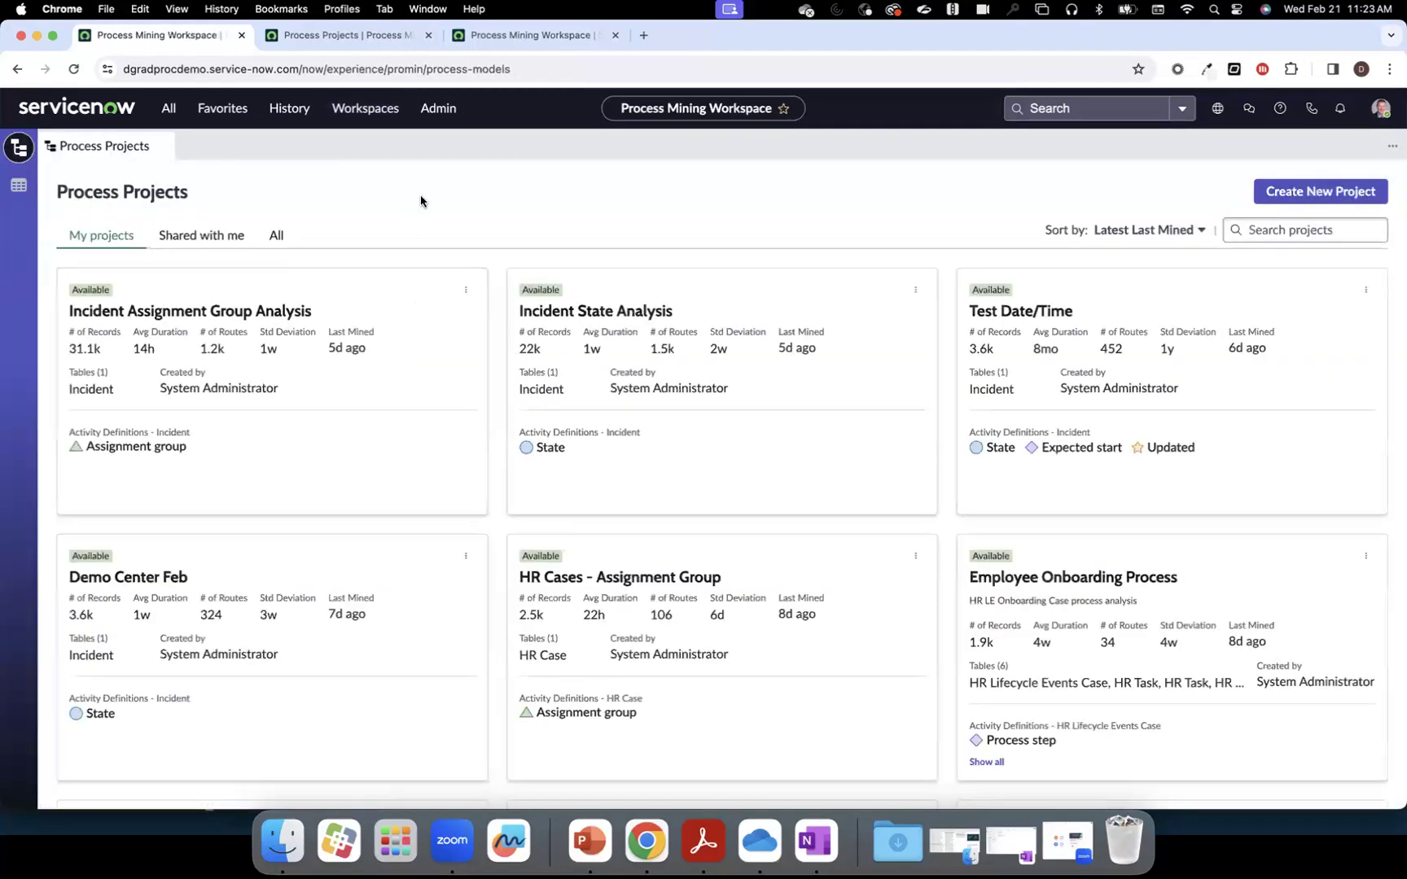
pyautogui.click(1291, 201)
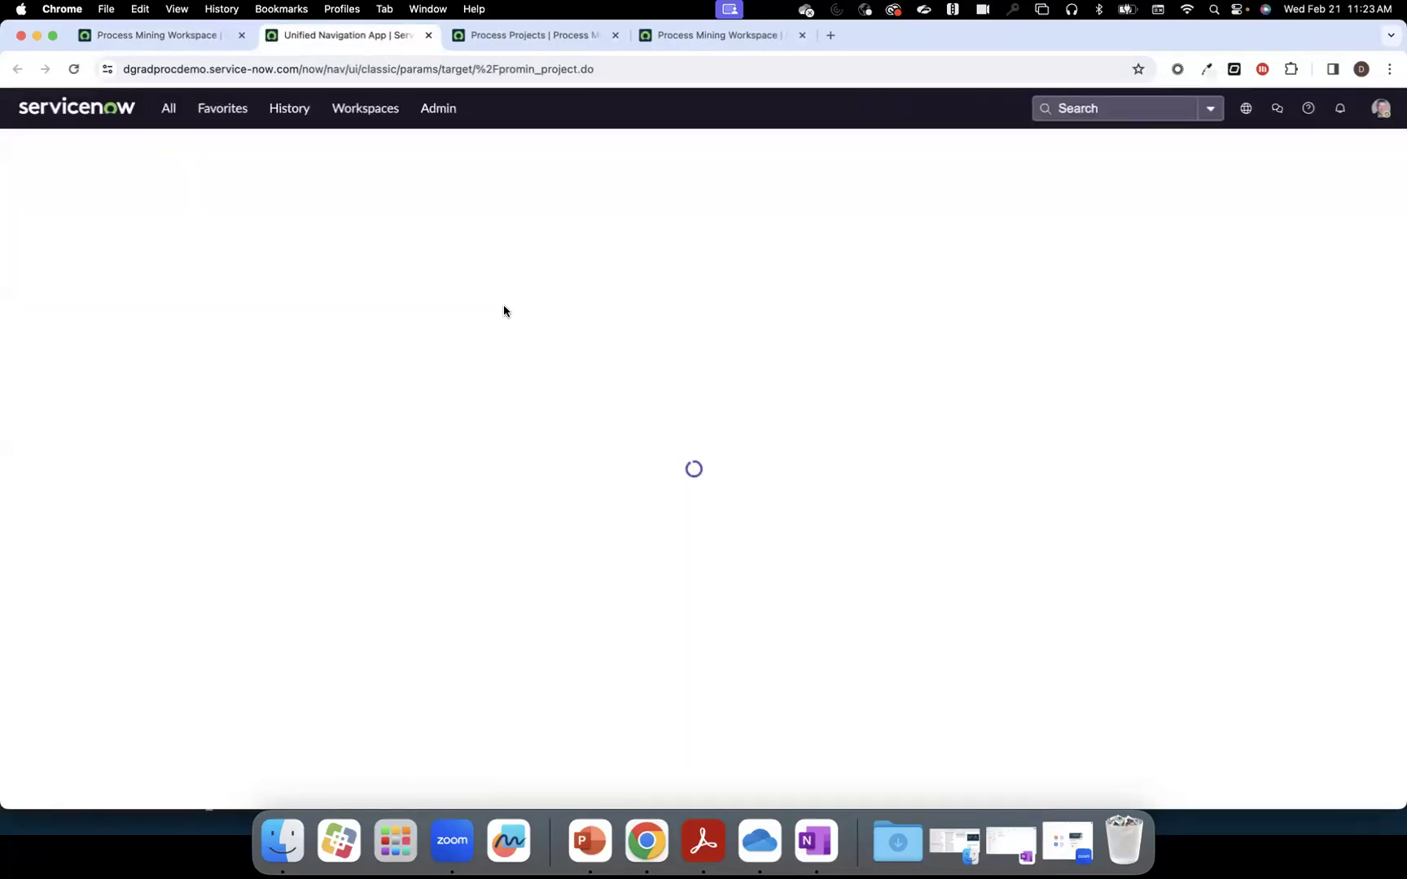
# Name the new project definition "Jumpstart - State Analysis".
pyautogui.click(445, 218)
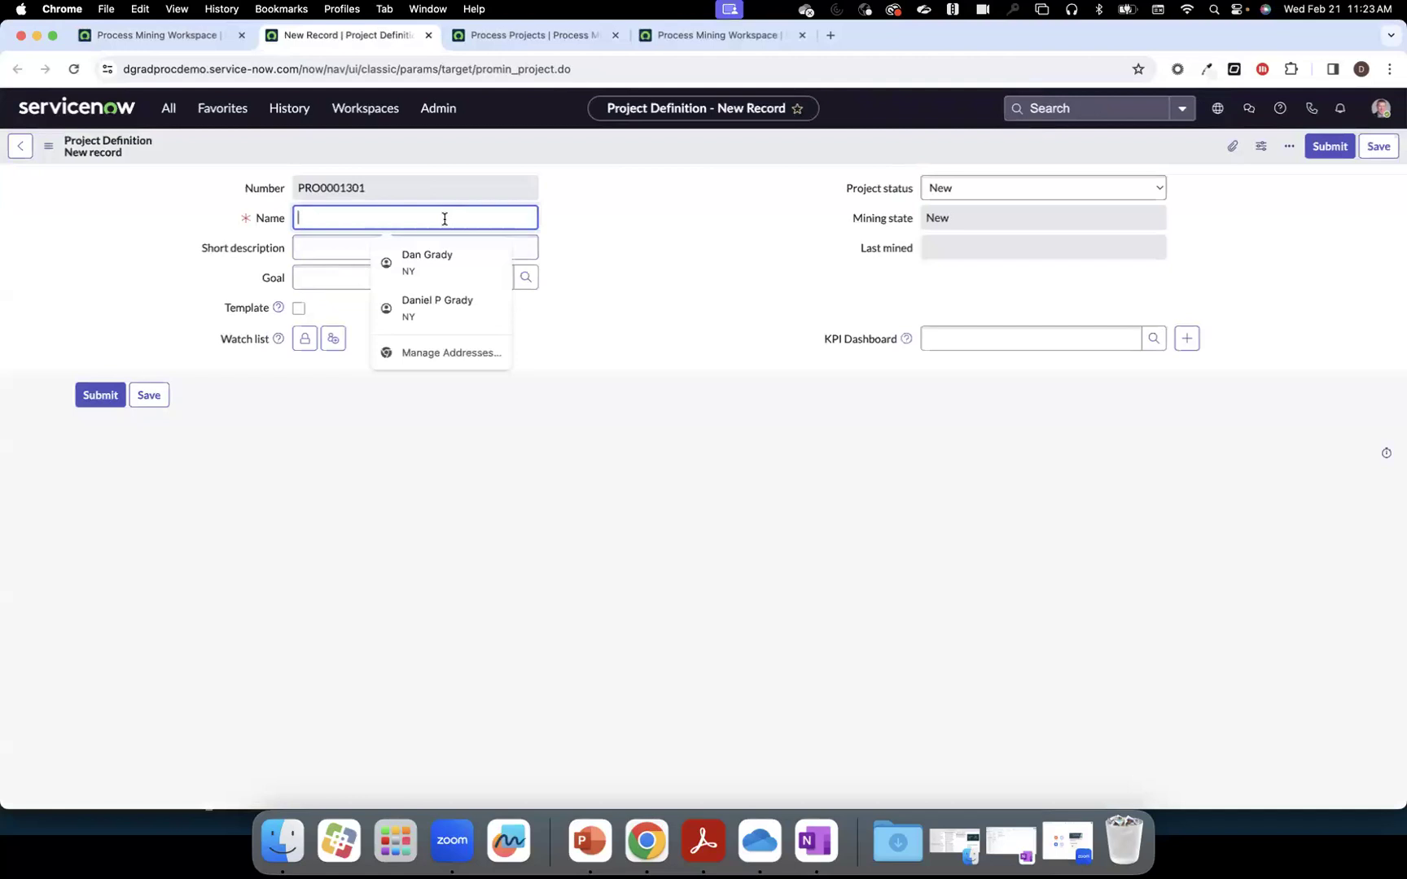
pyautogui.click(515, 214)
pyautogui.write('Ja')
pyautogui.press('BackSpace')
pyautogui.press('BackSpace')
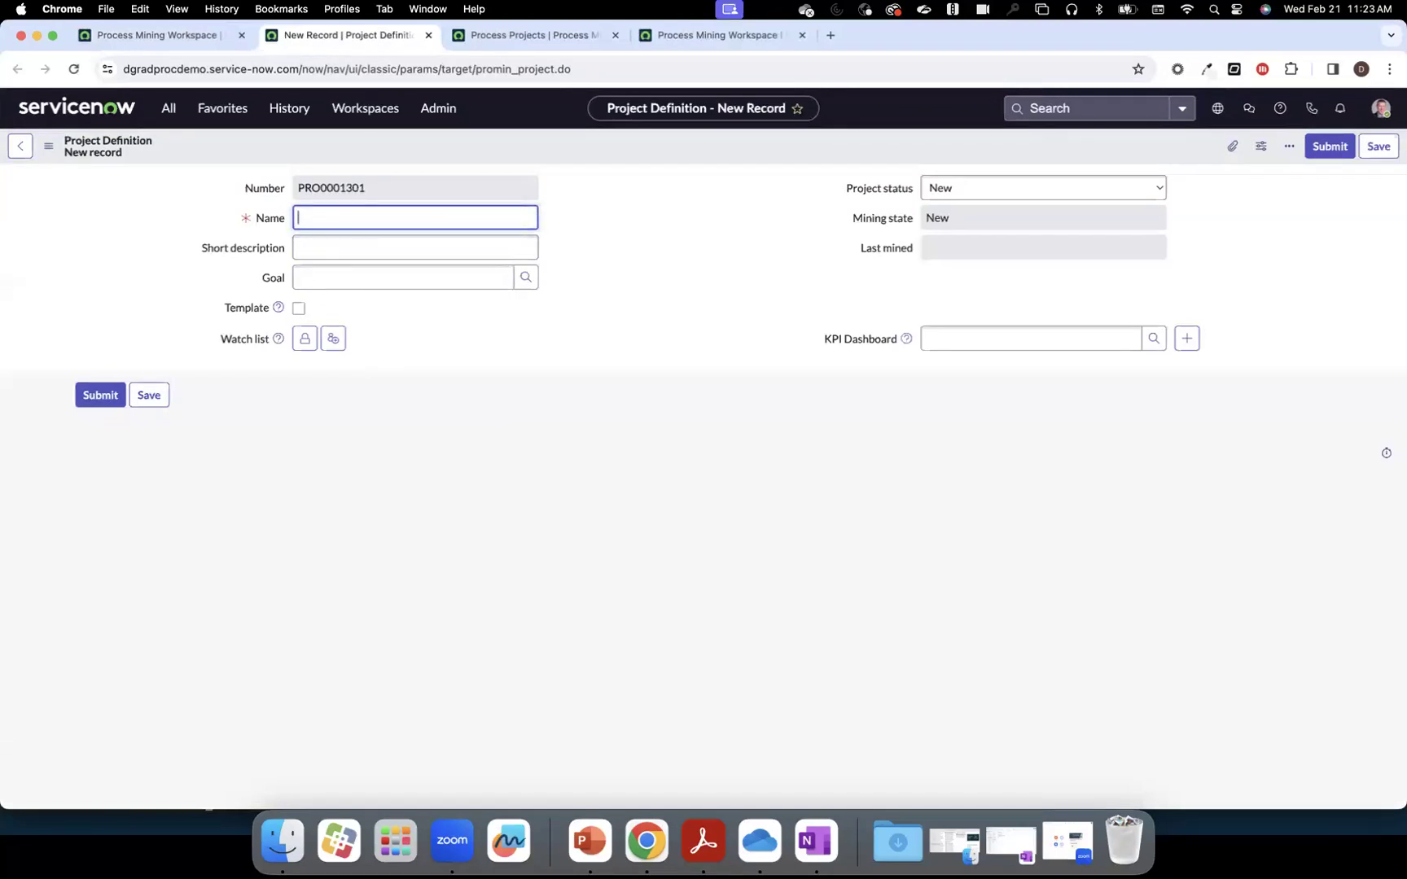
pyautogui.write('Jumpstart - State Analysis')
pyautogui.click(679, 256)
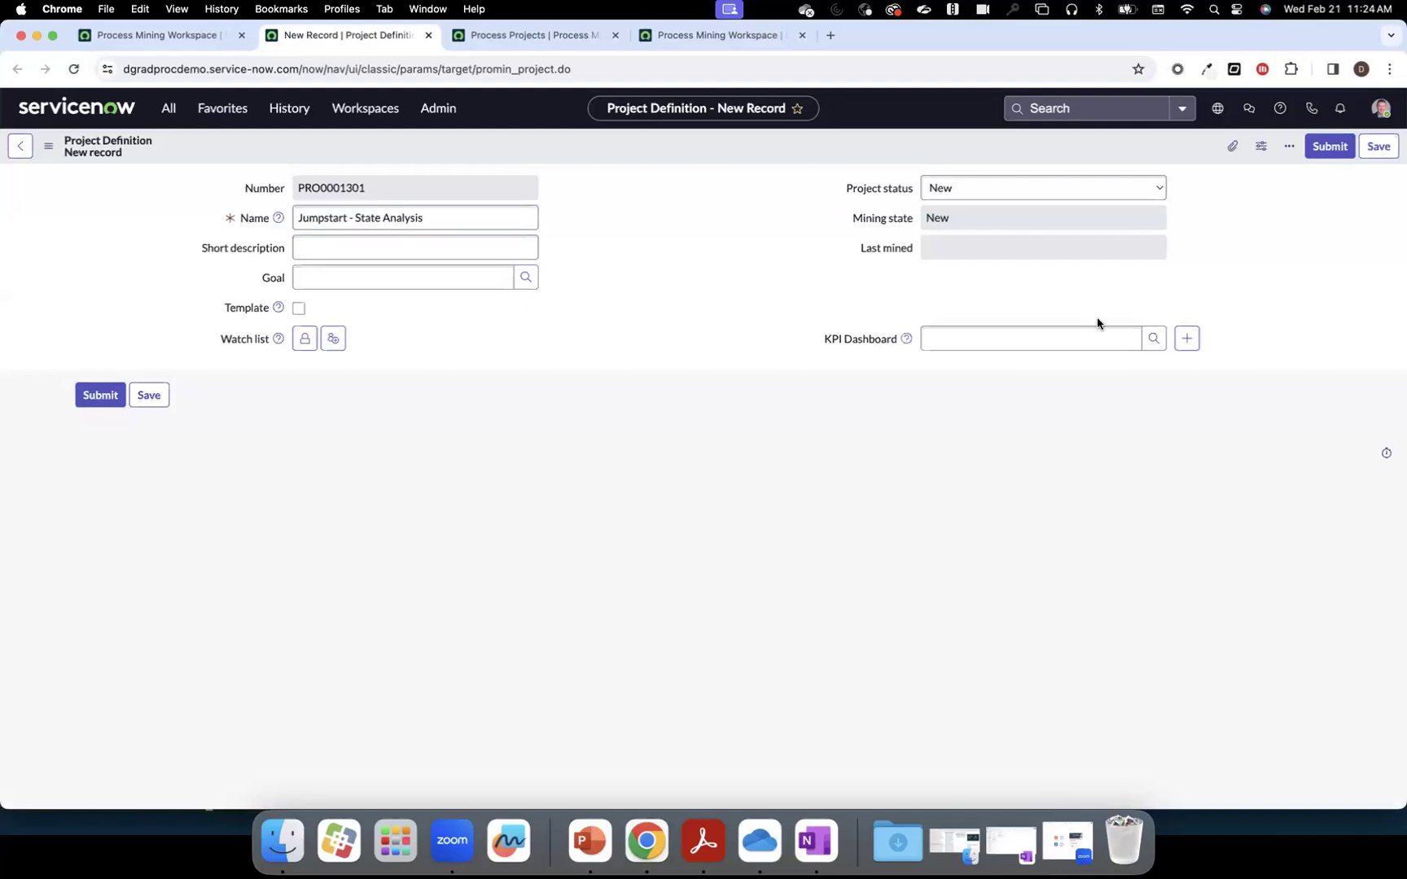
# Assign the Incident Process Mining Project Dashboard as the project's KPI dashboard and save the project definition.
pyautogui.click(1154, 338)
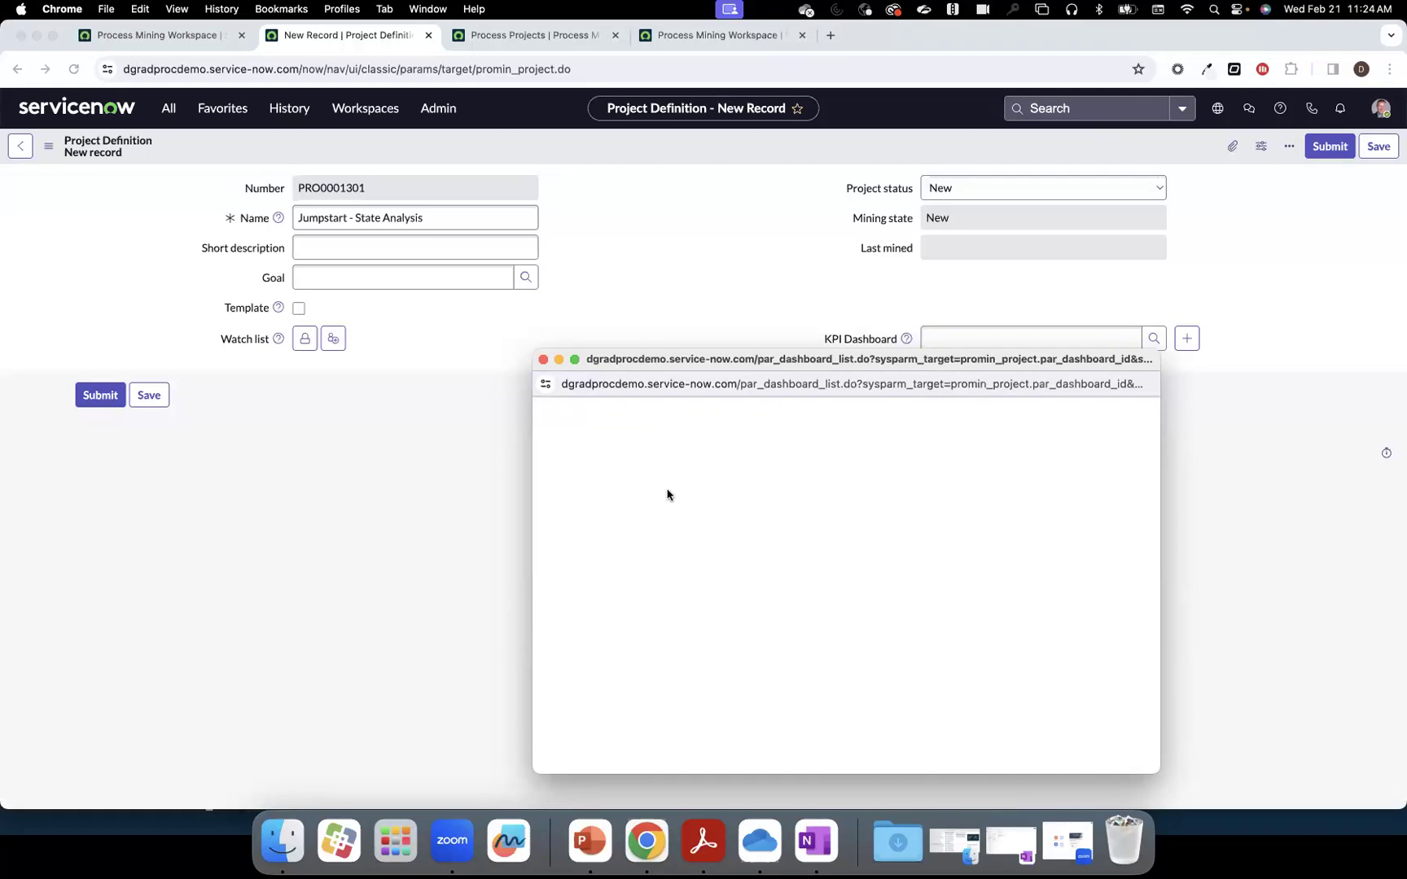
pyautogui.click(543, 360)
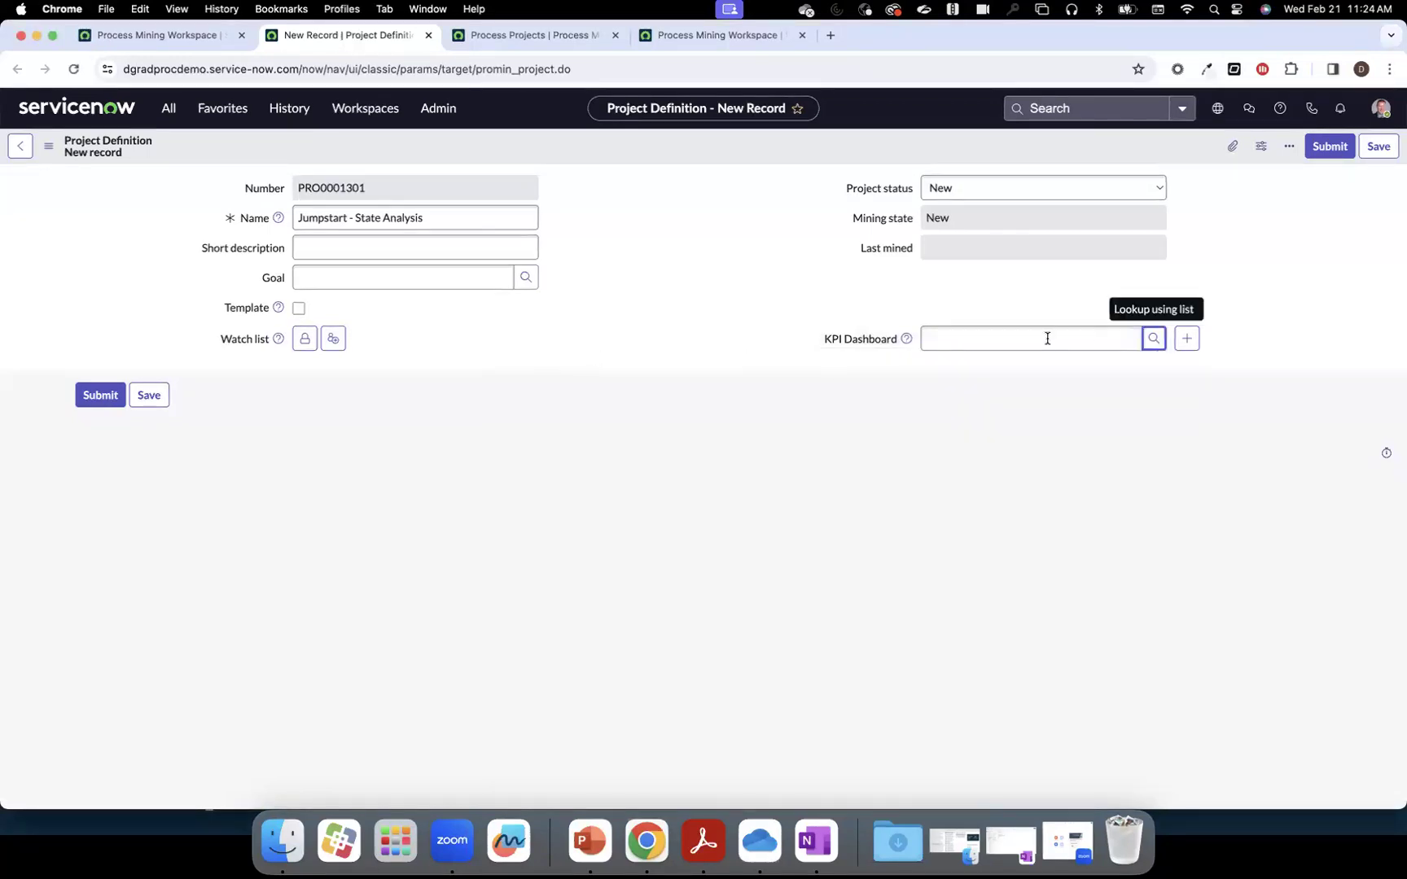
pyautogui.click(1155, 340)
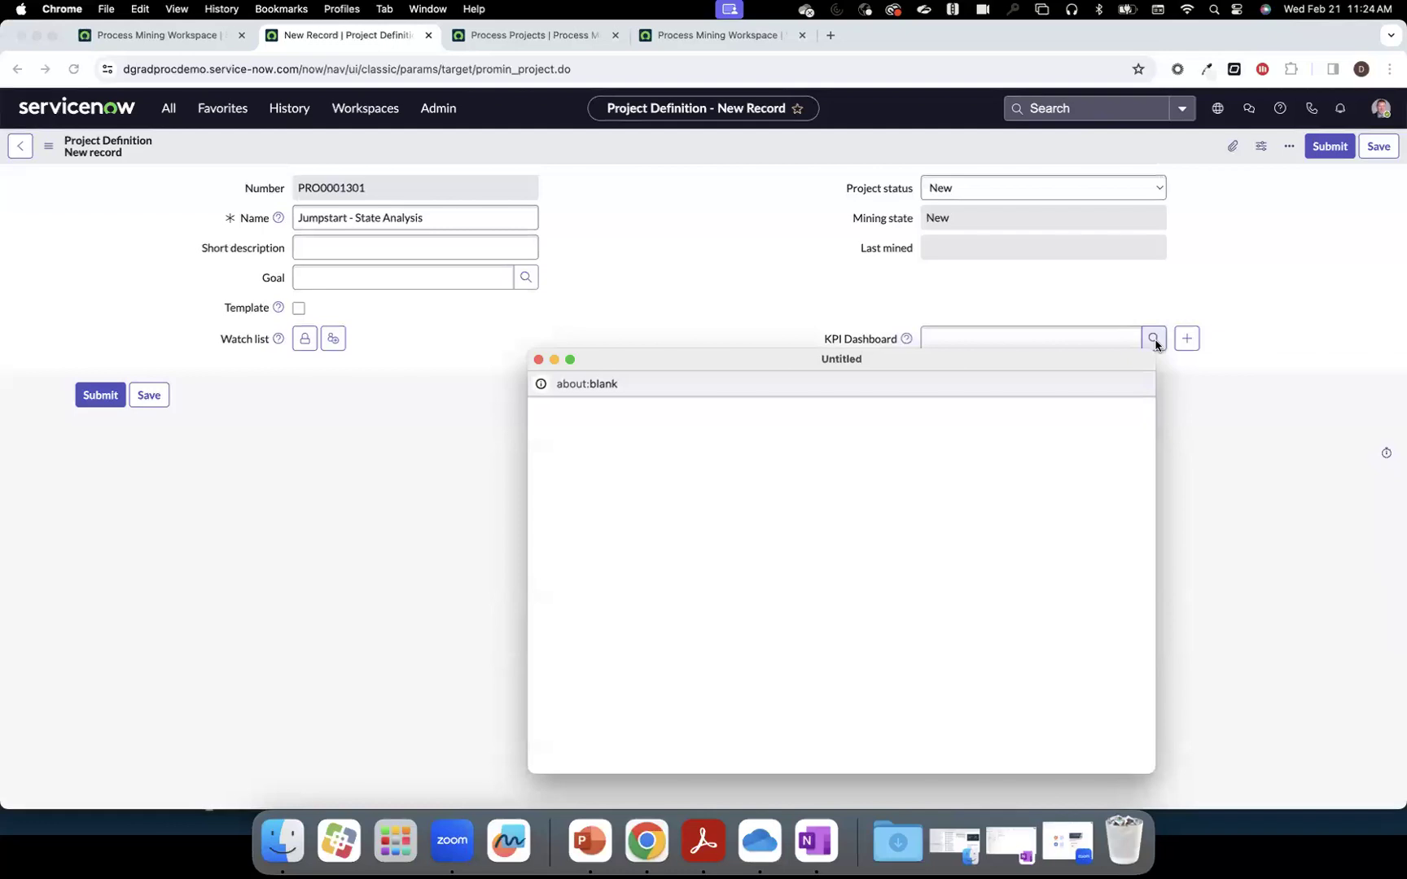
pyautogui.scroll(-5, 988, 488)
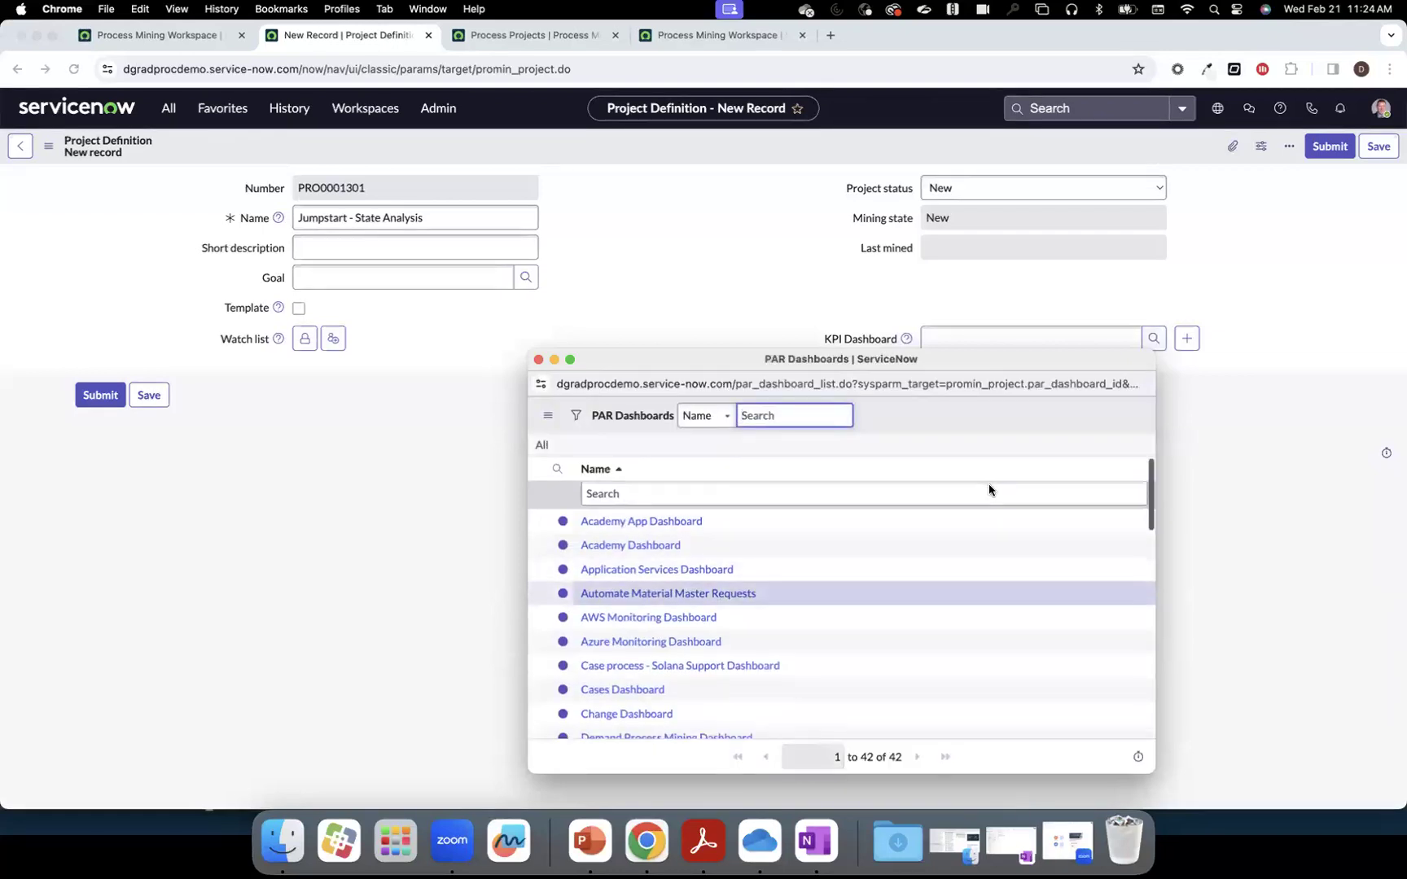
pyautogui.scroll(-6, 989, 483)
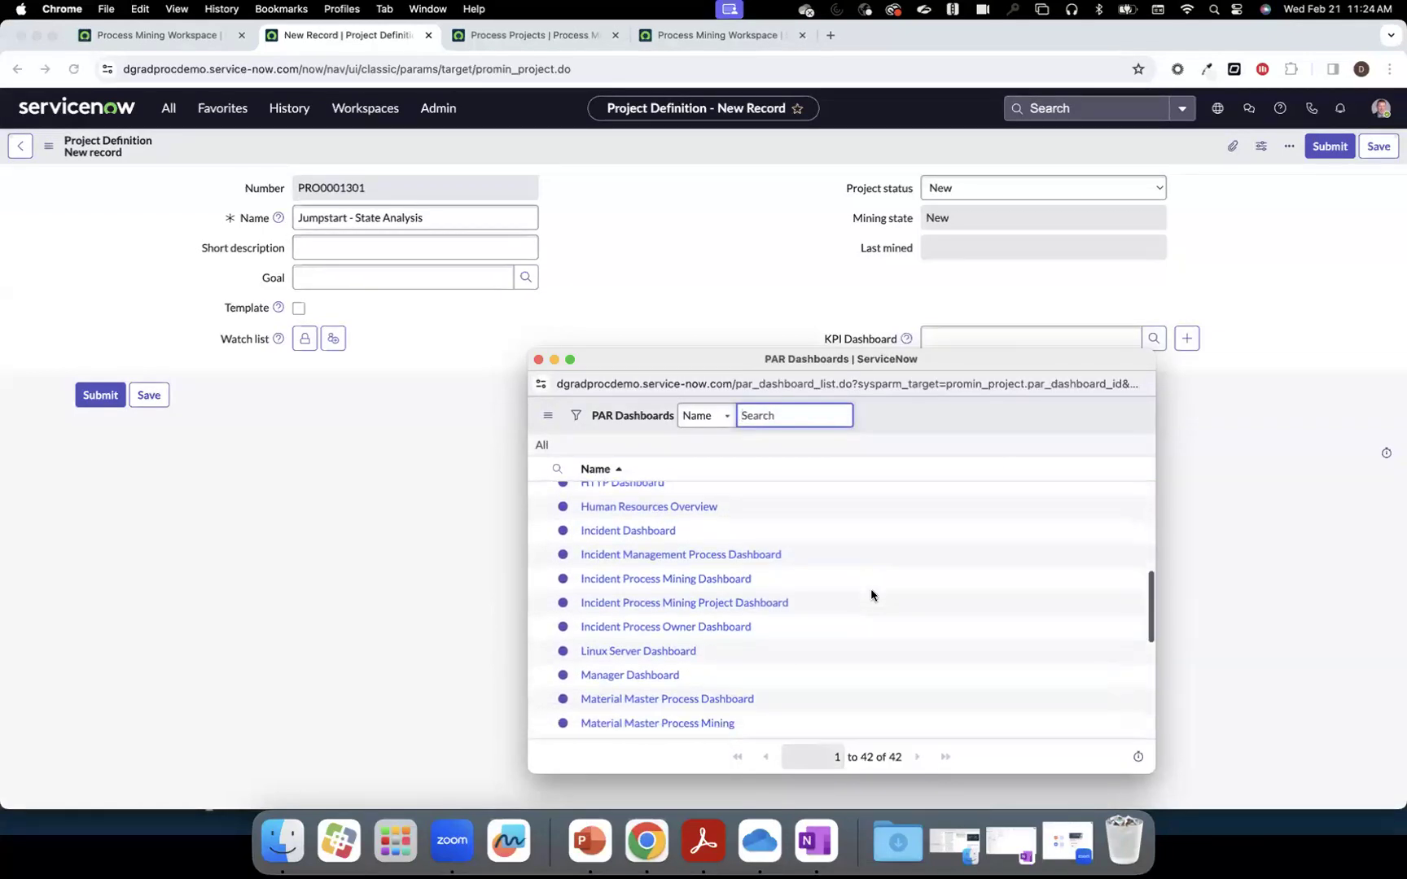
pyautogui.click(705, 607)
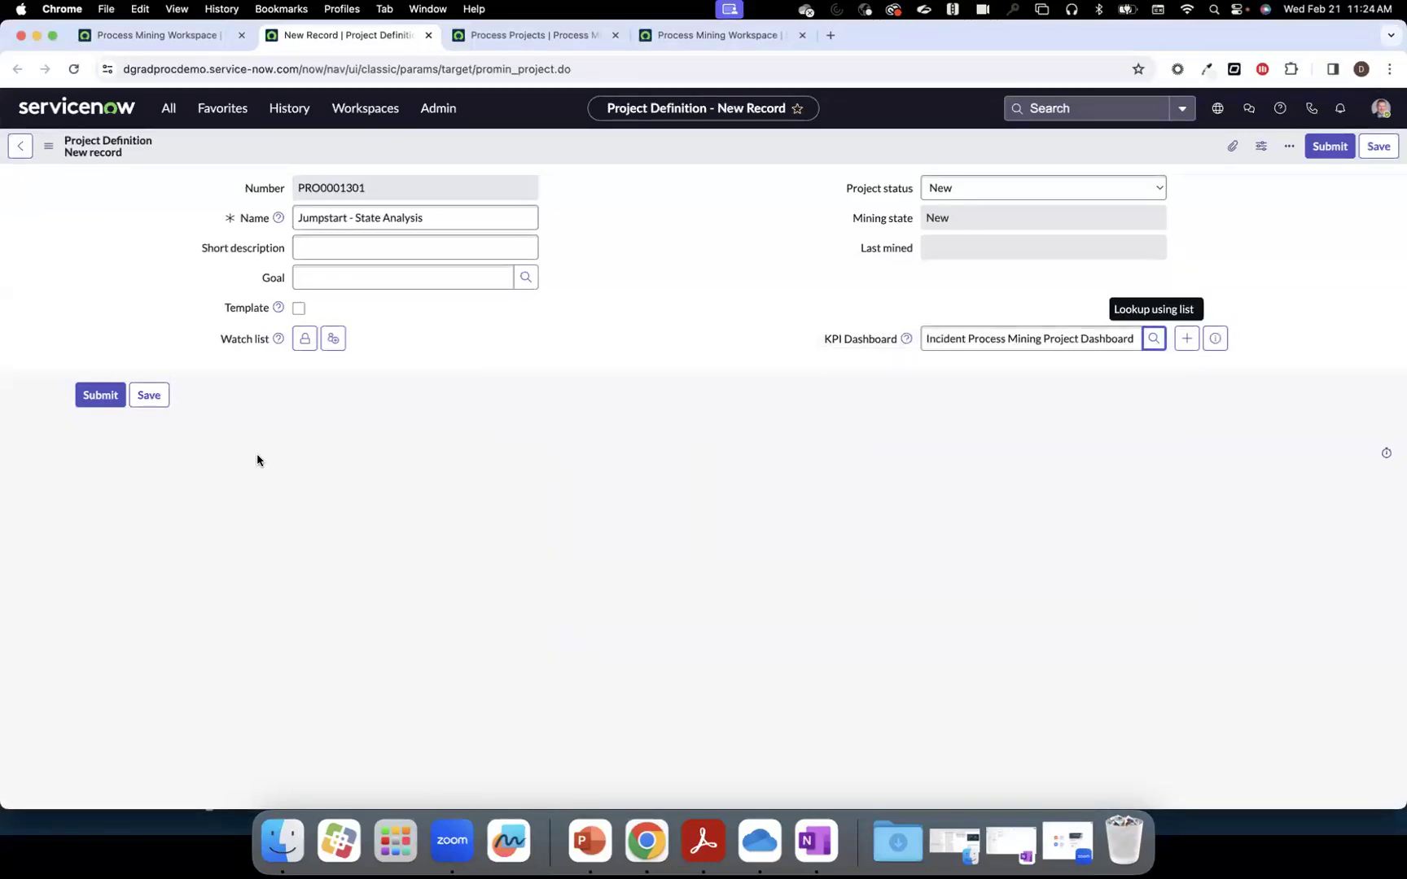
pyautogui.click(151, 398)
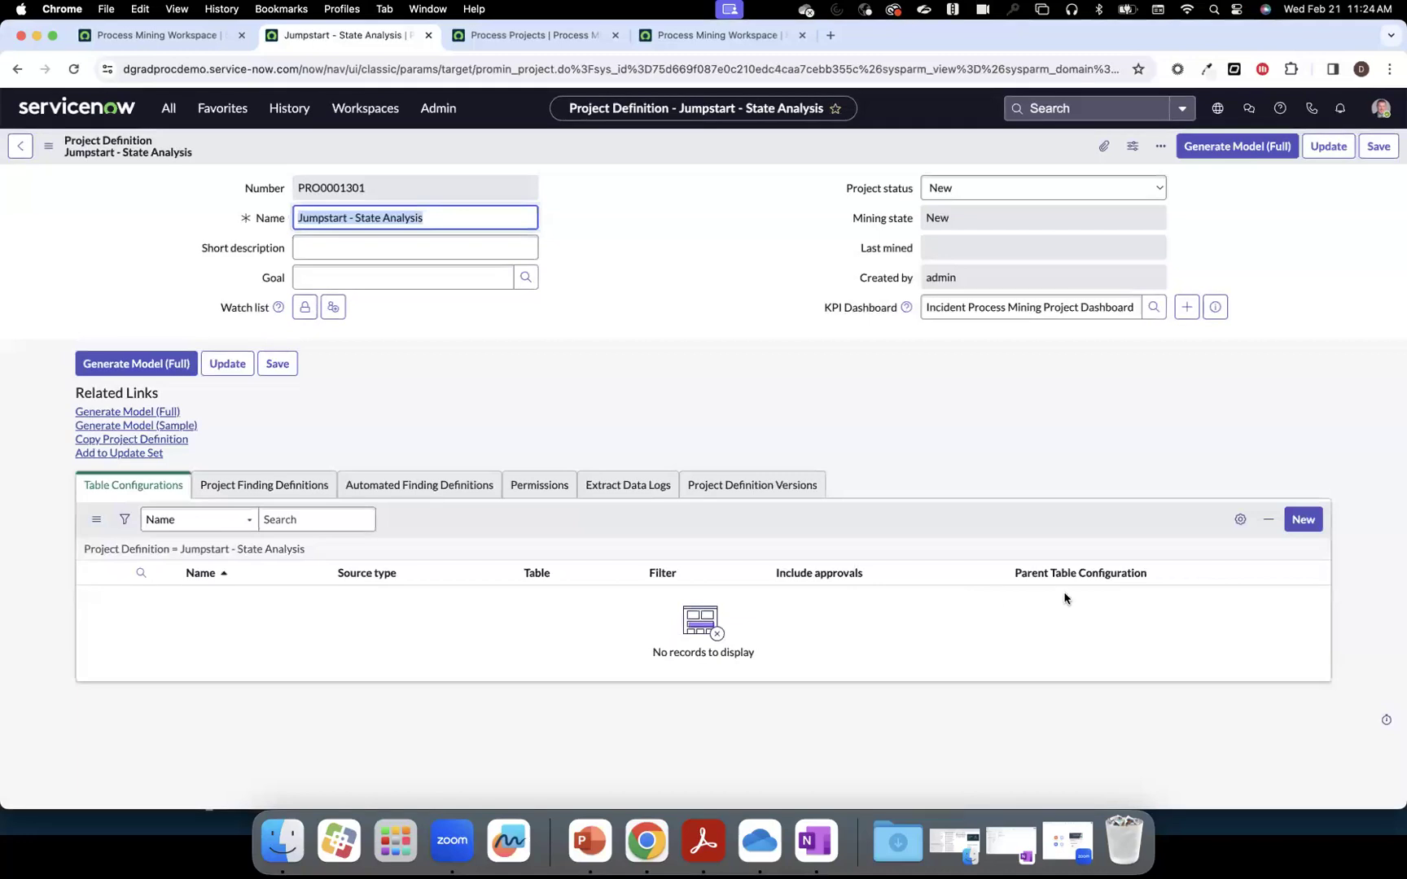
# Add a table configuration named "Incident" to the project and set its table to Incident [incident].
pyautogui.click(1302, 524)
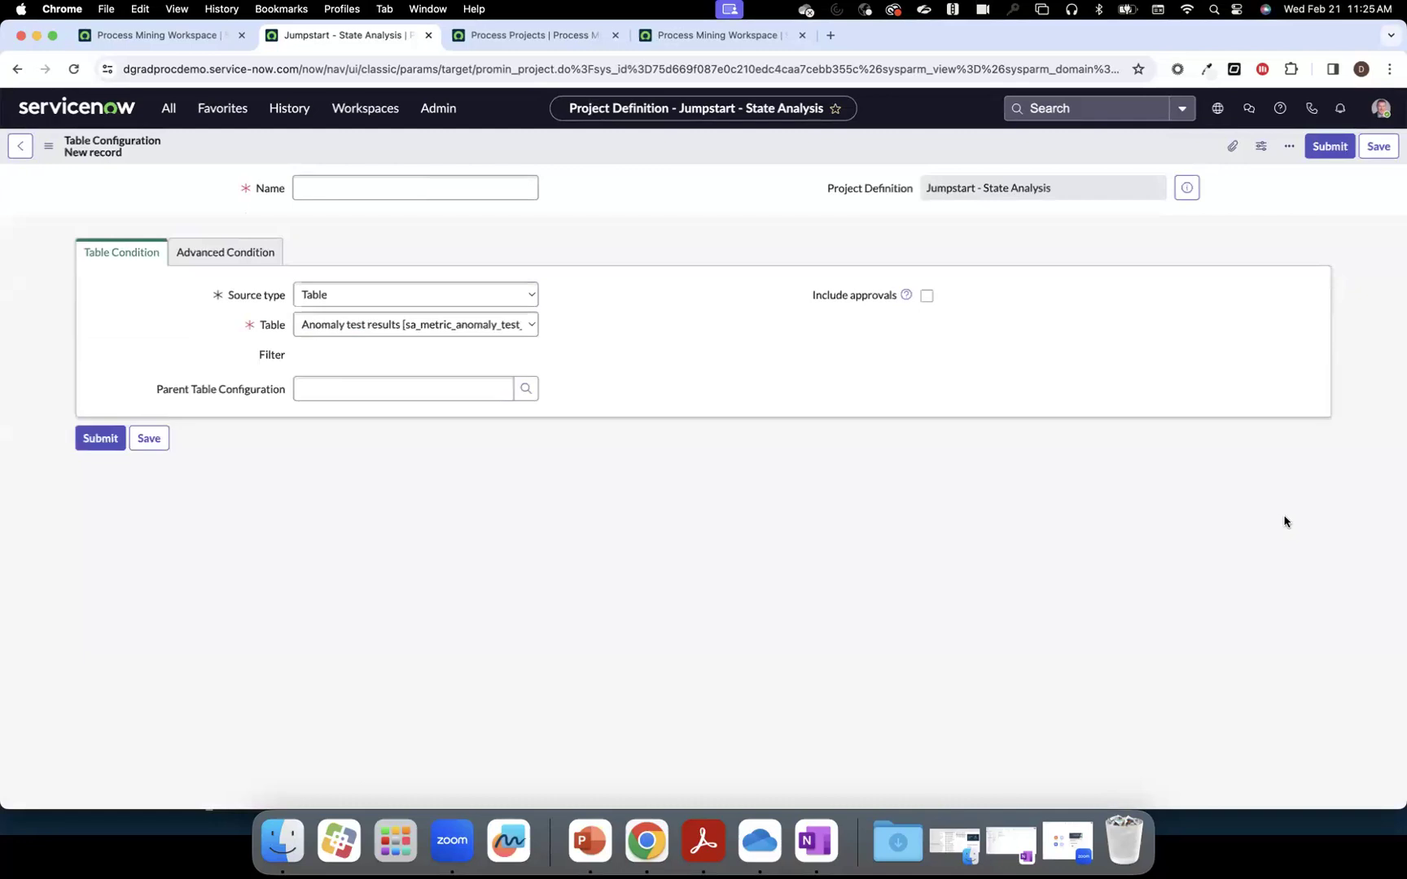
pyautogui.write('Incident')
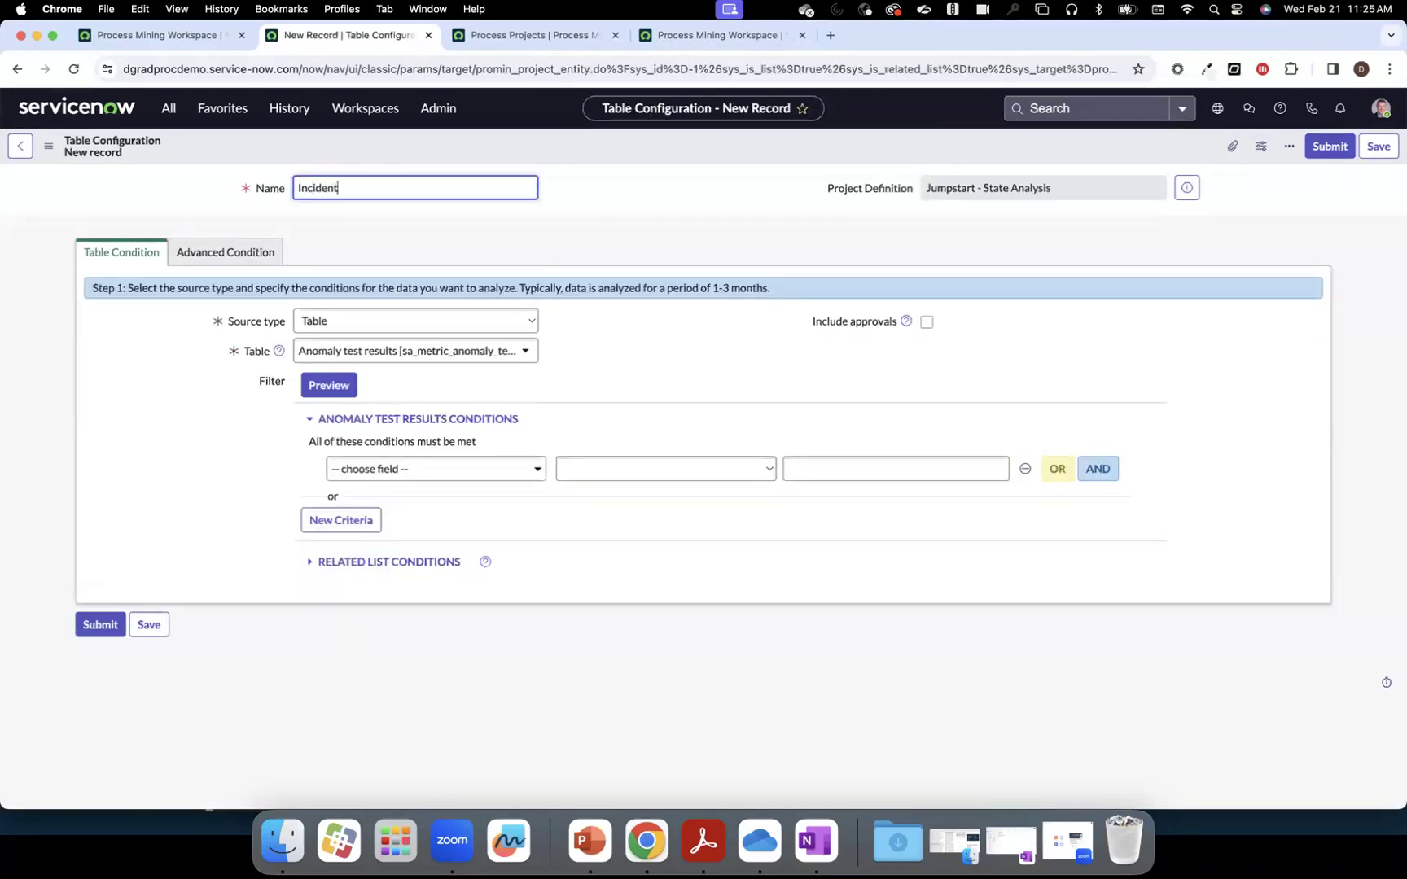
pyautogui.click(608, 314)
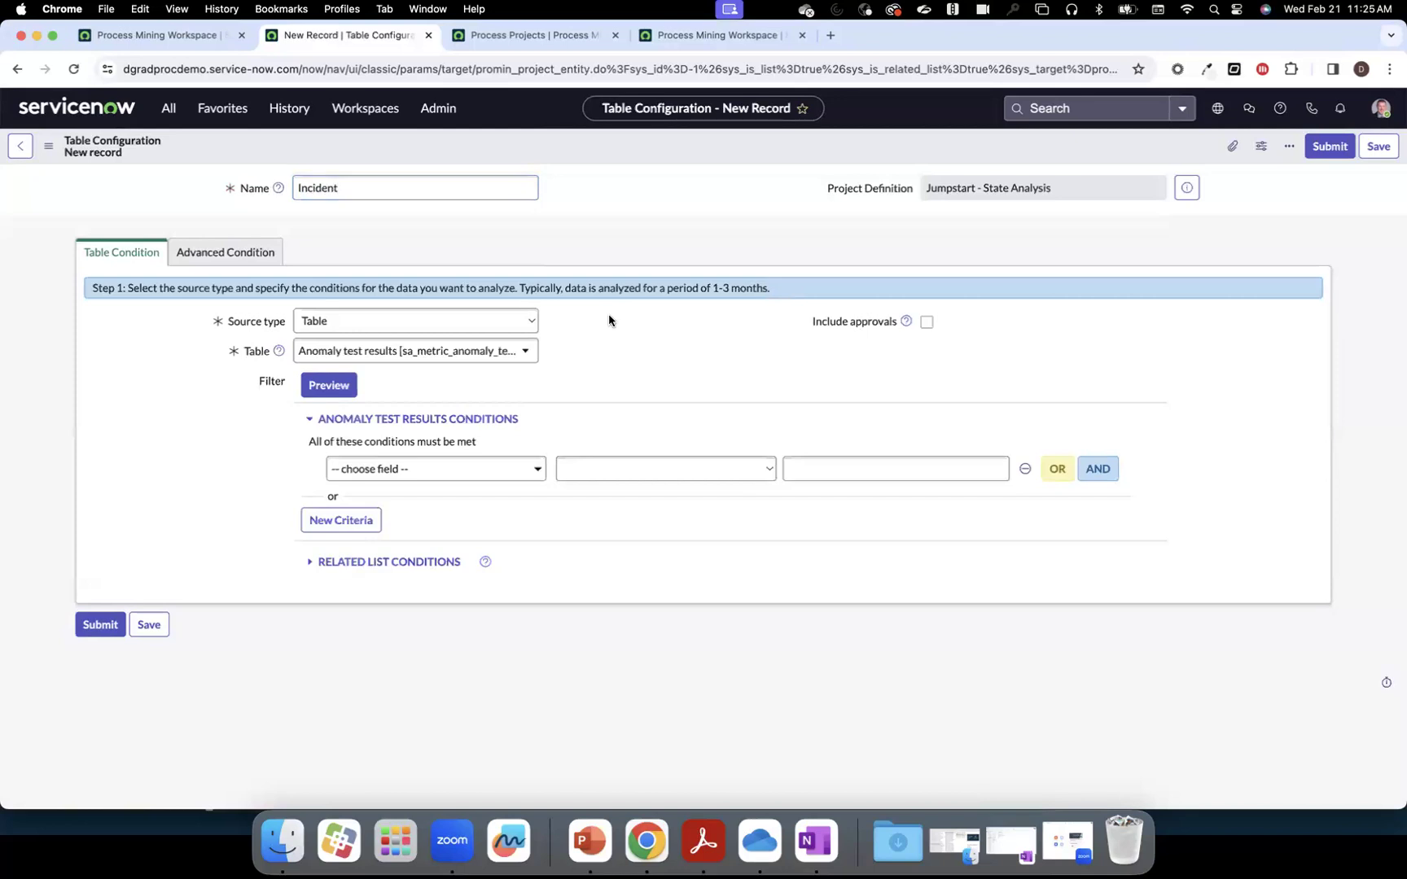
pyautogui.click(518, 351)
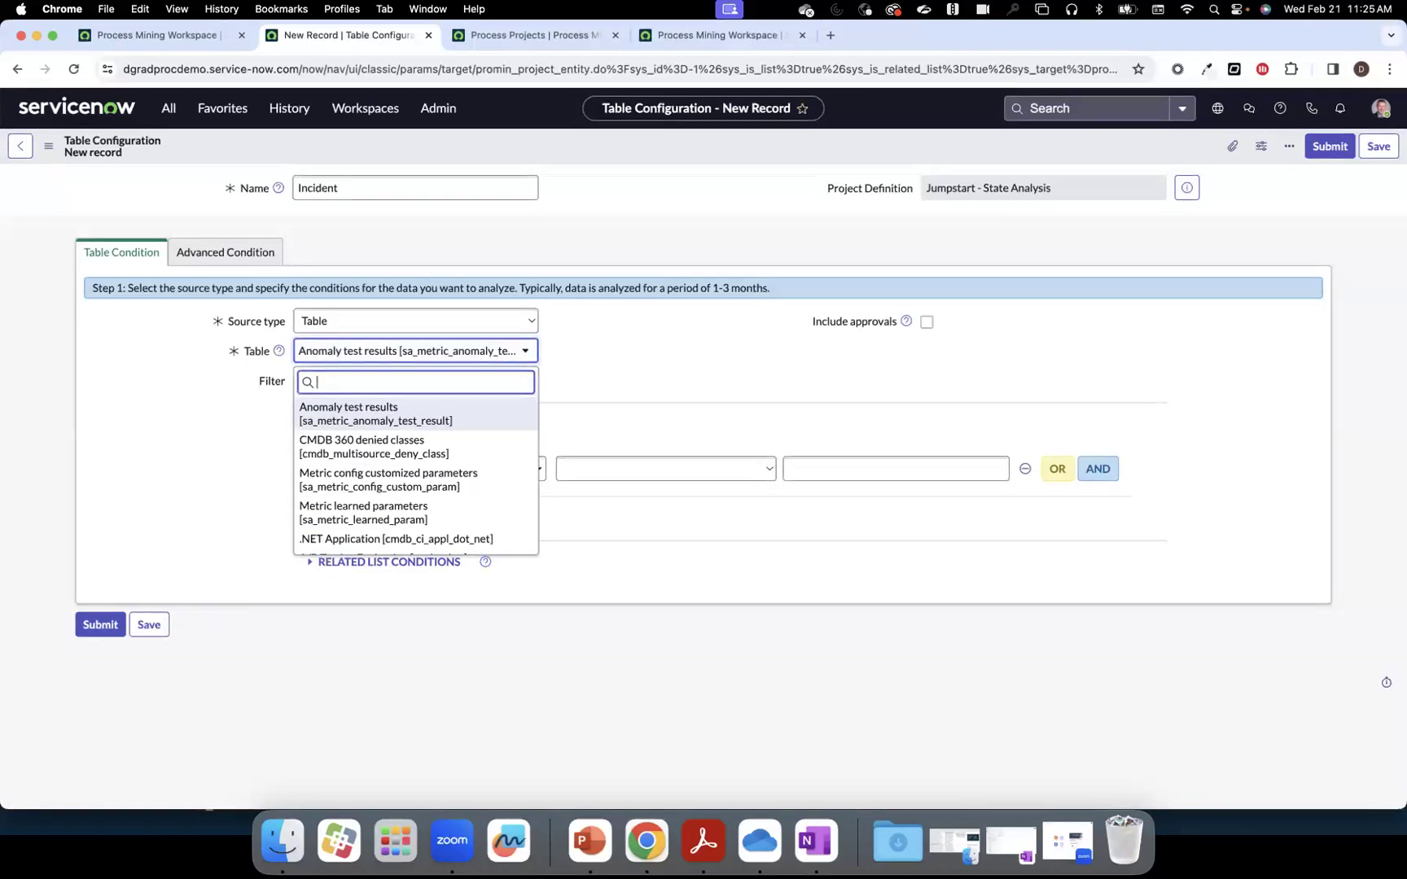
pyautogui.write('Incident')
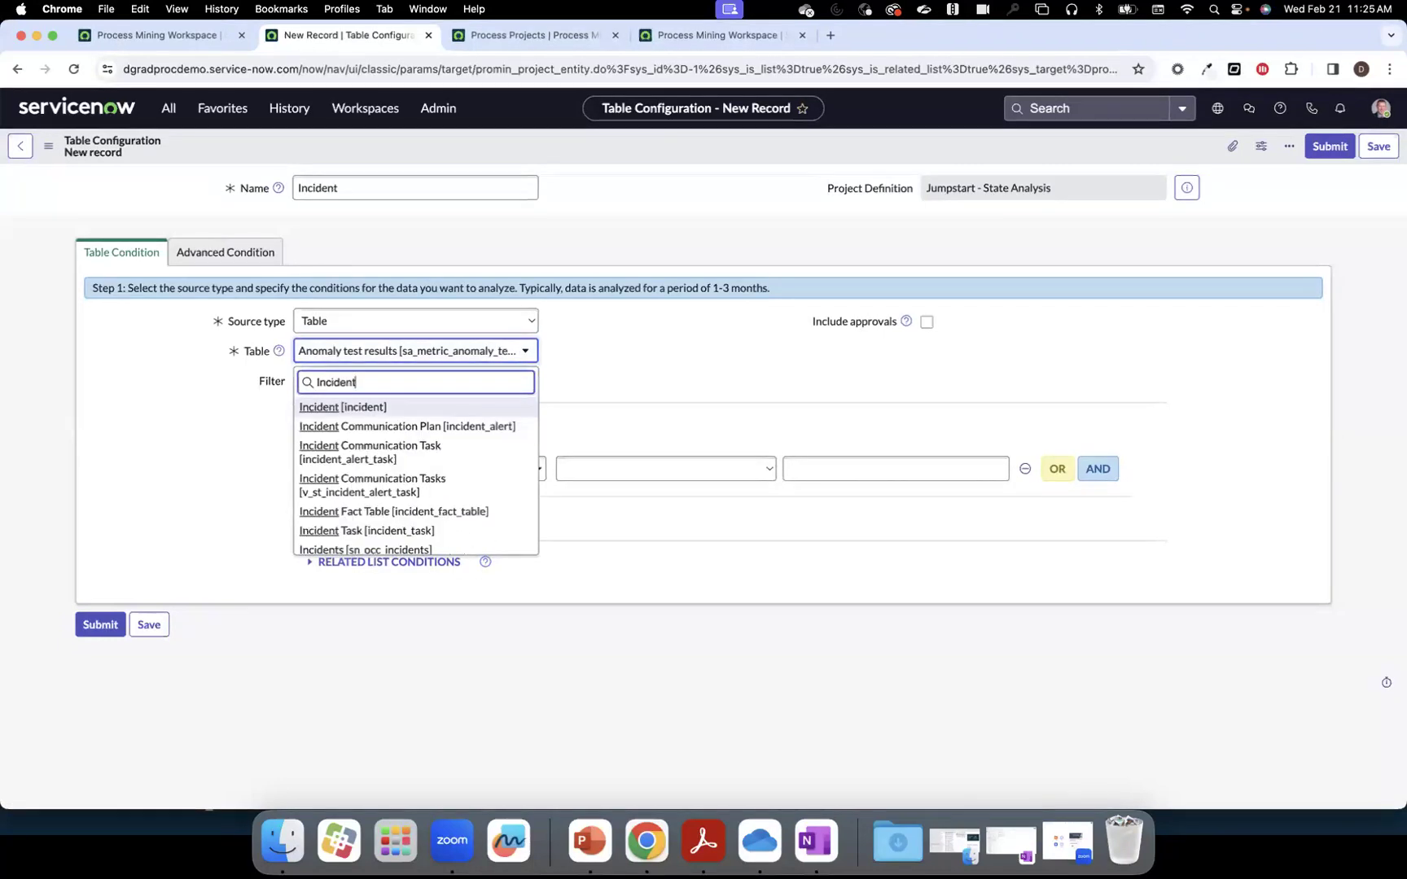
pyautogui.click(418, 407)
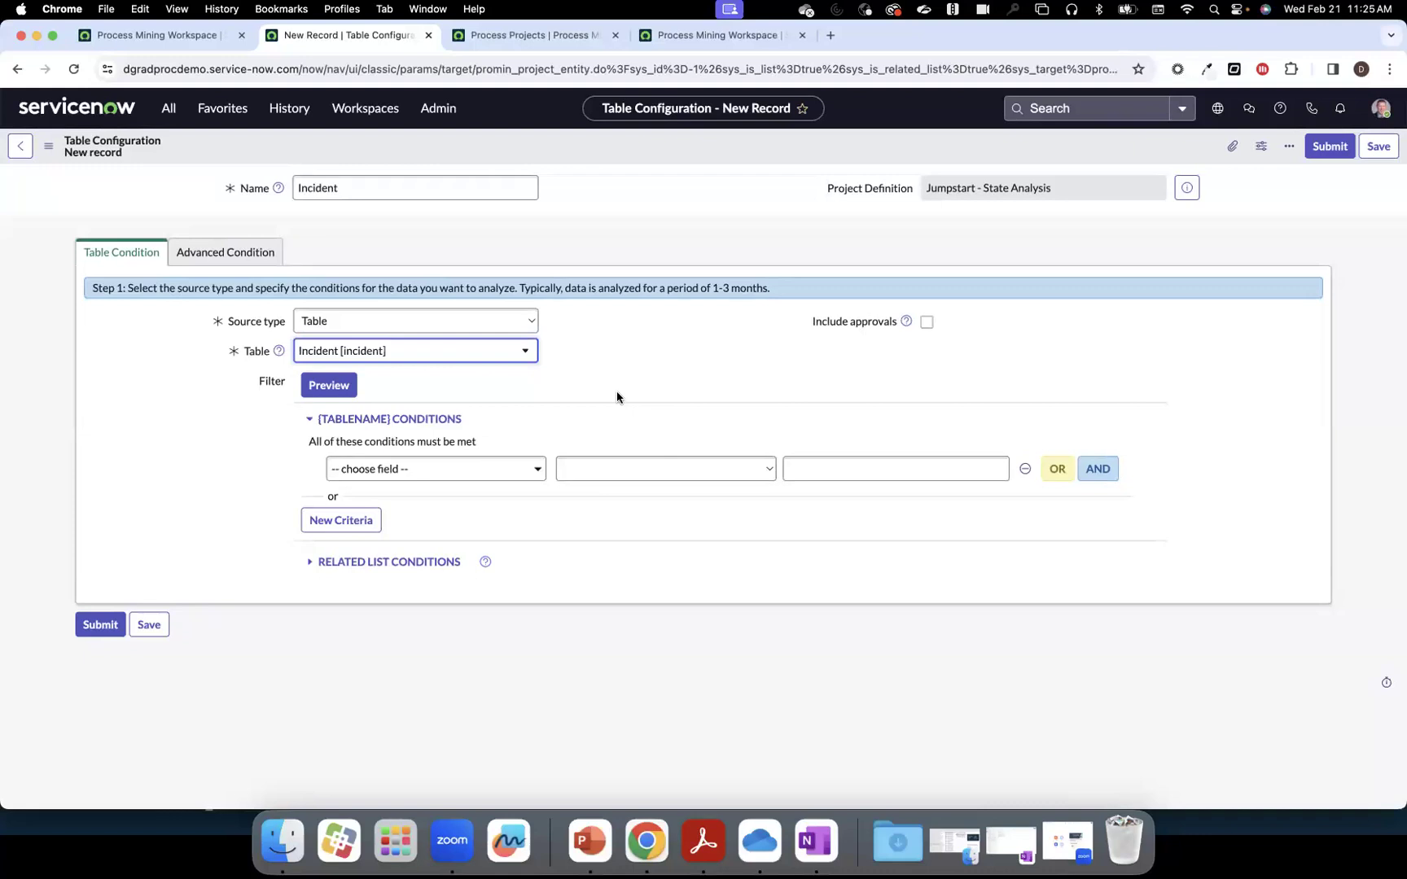
# Filter the Incident table configuration with the condition that Active is false.
pyautogui.click(517, 472)
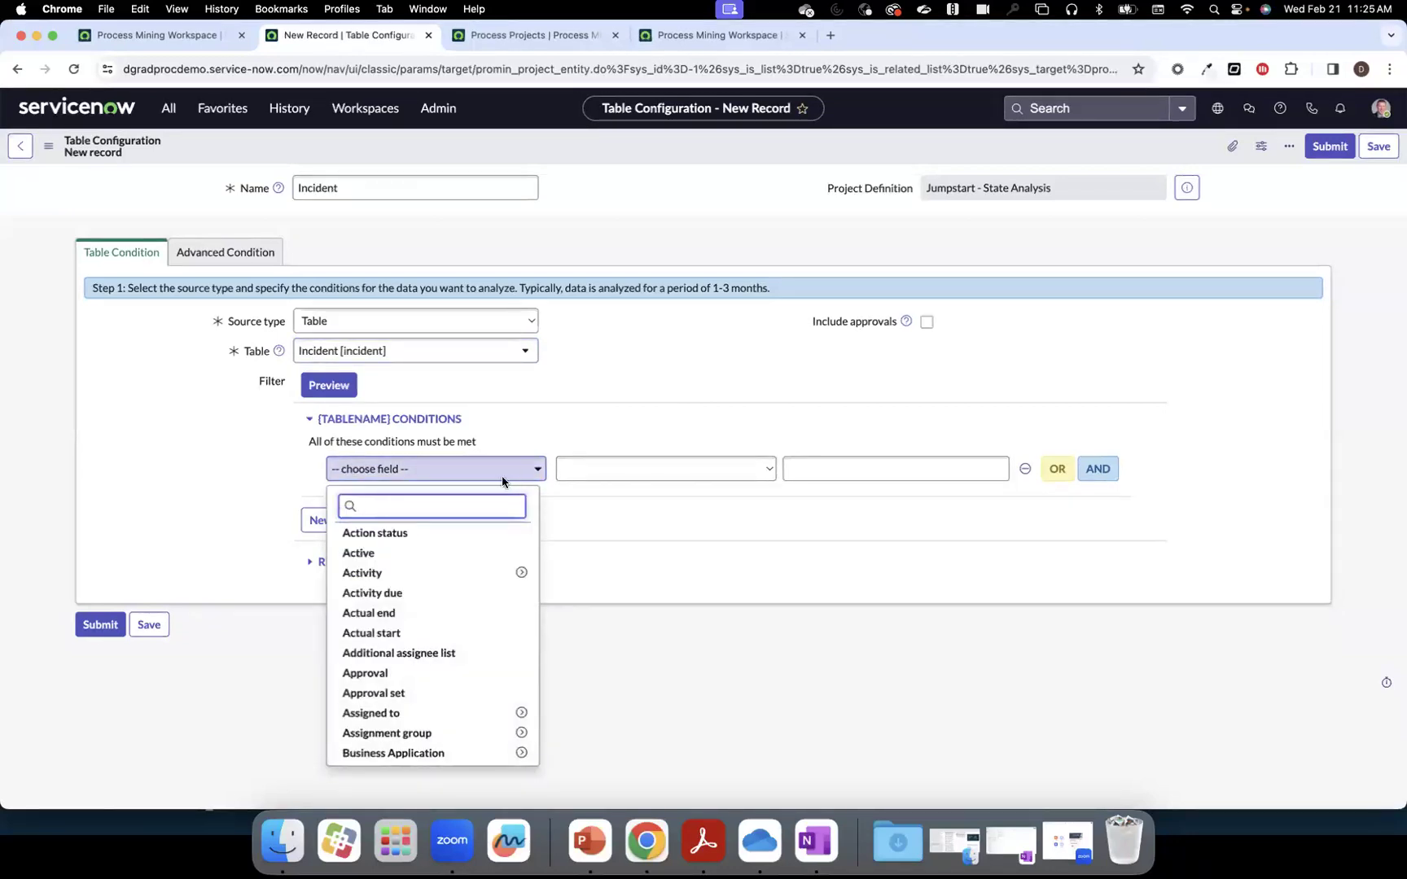
pyautogui.click(451, 556)
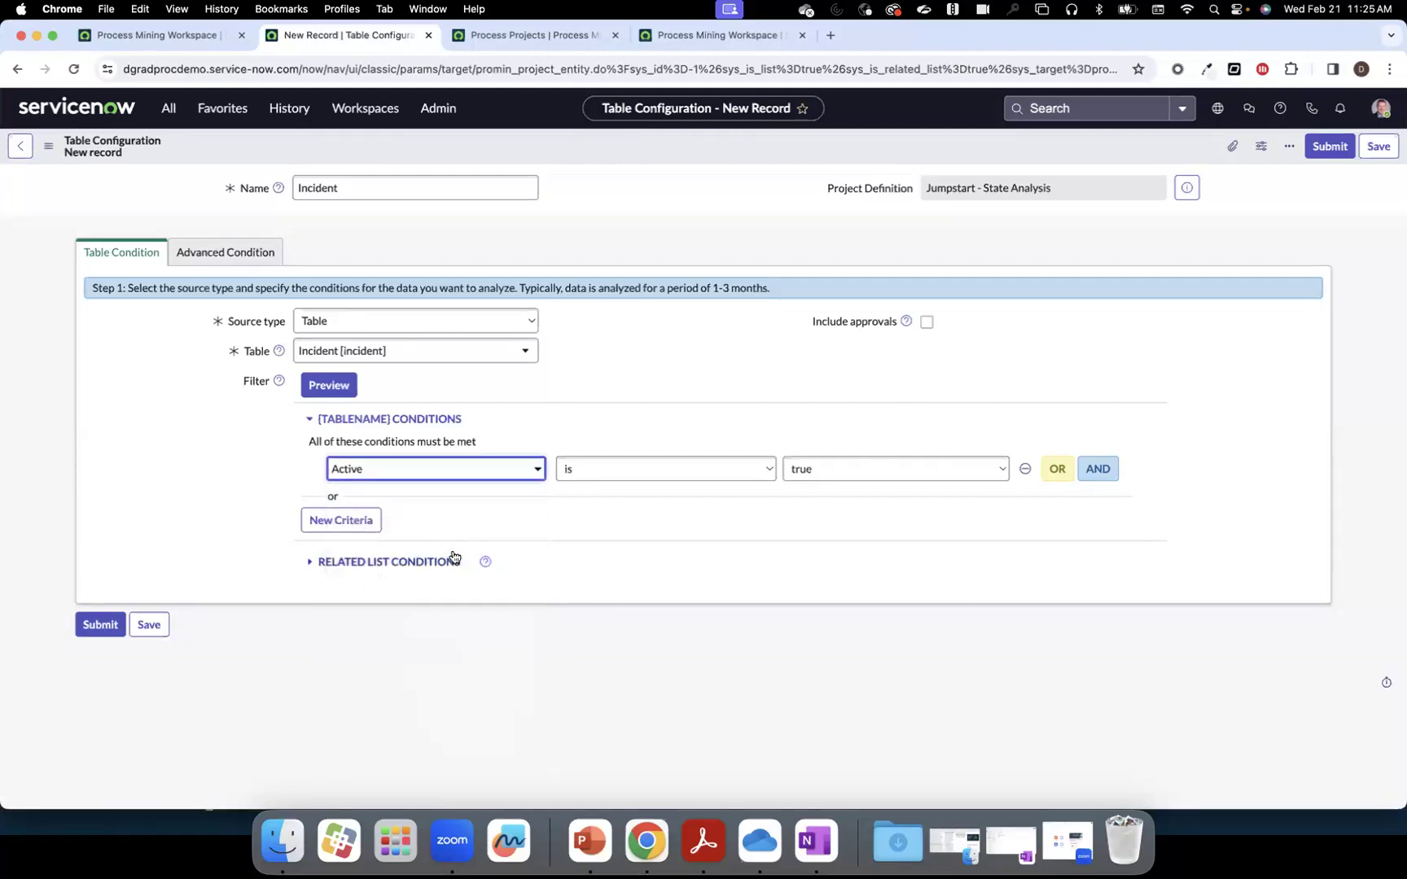
pyautogui.click(896, 476)
pyautogui.click(889, 490)
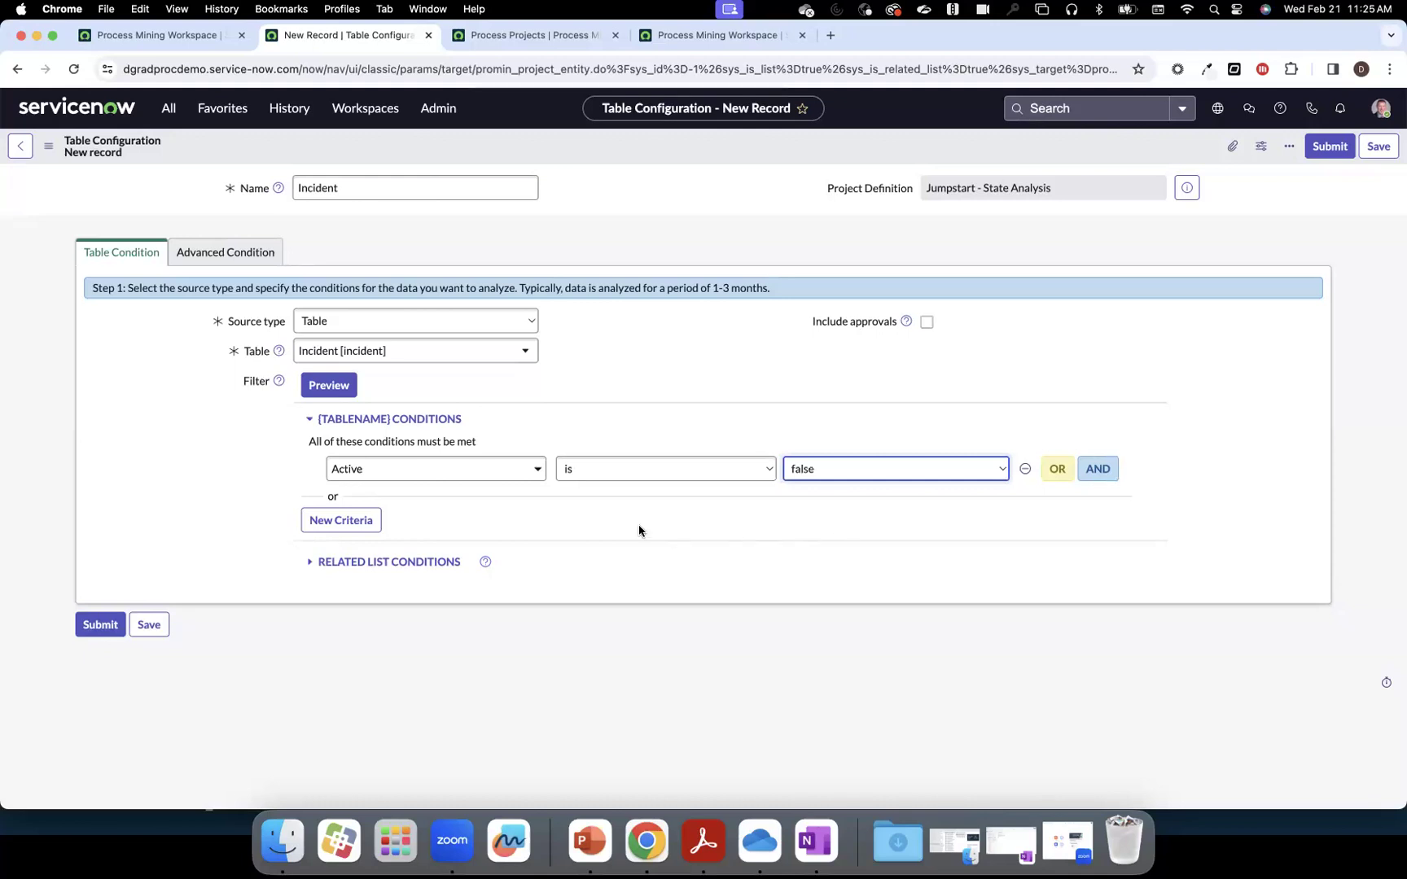
# Add a second filter condition requiring Closed on Last quarter.
pyautogui.click(1093, 472)
pyautogui.click(525, 512)
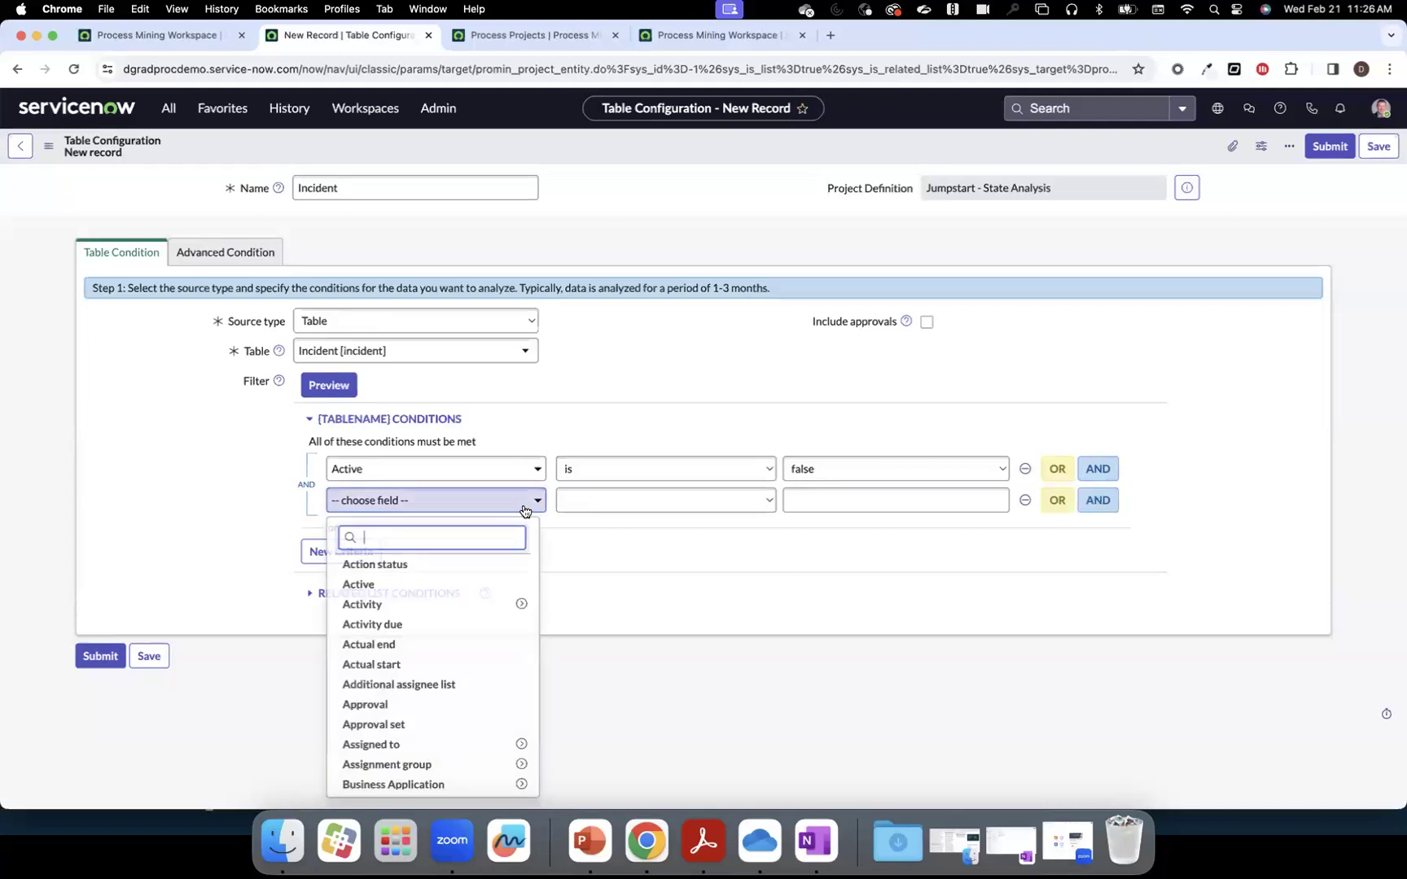
pyautogui.write('closed')
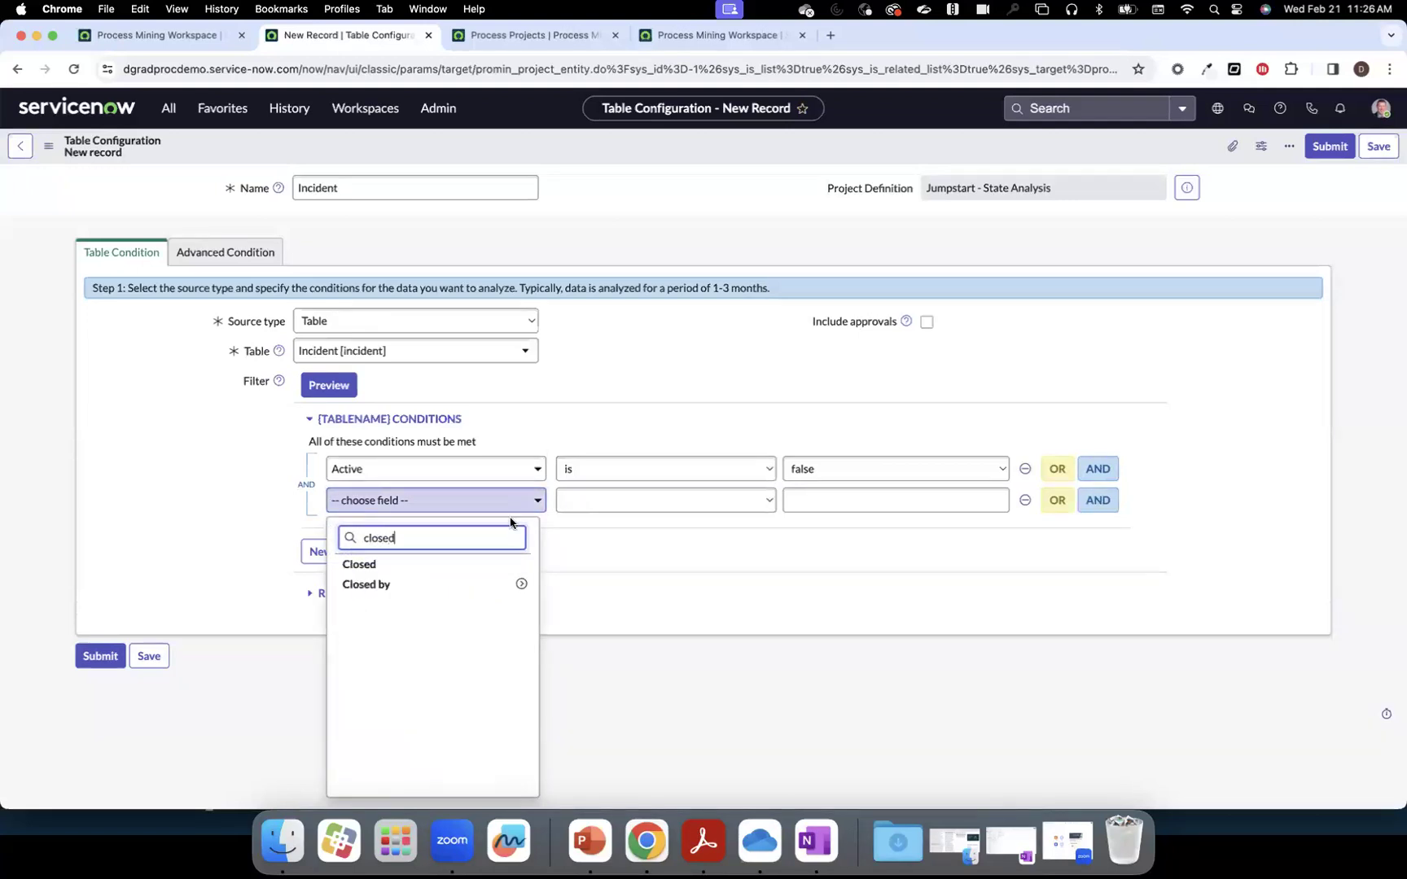
pyautogui.click(463, 565)
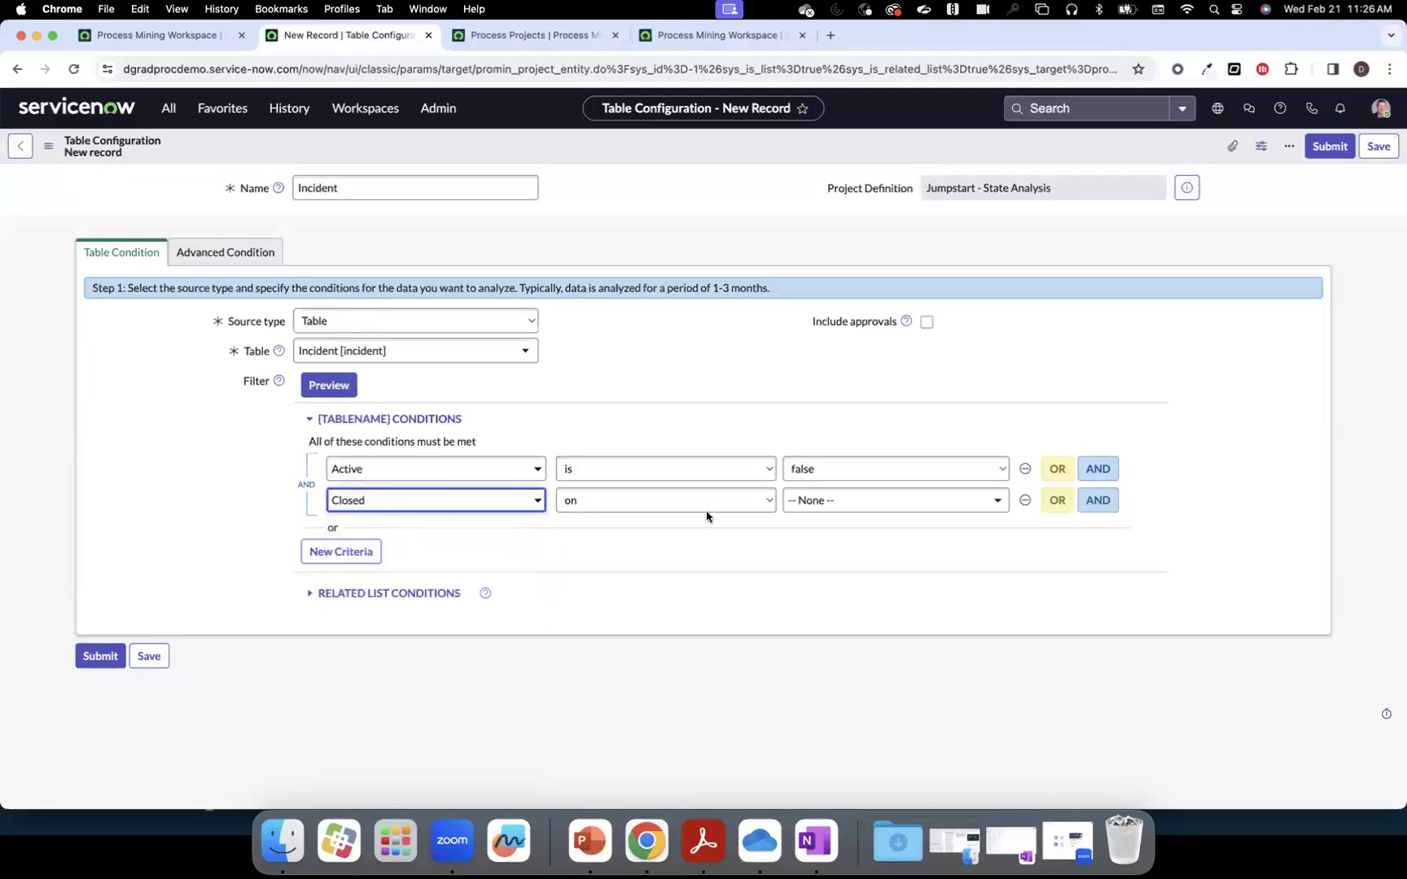
pyautogui.click(810, 502)
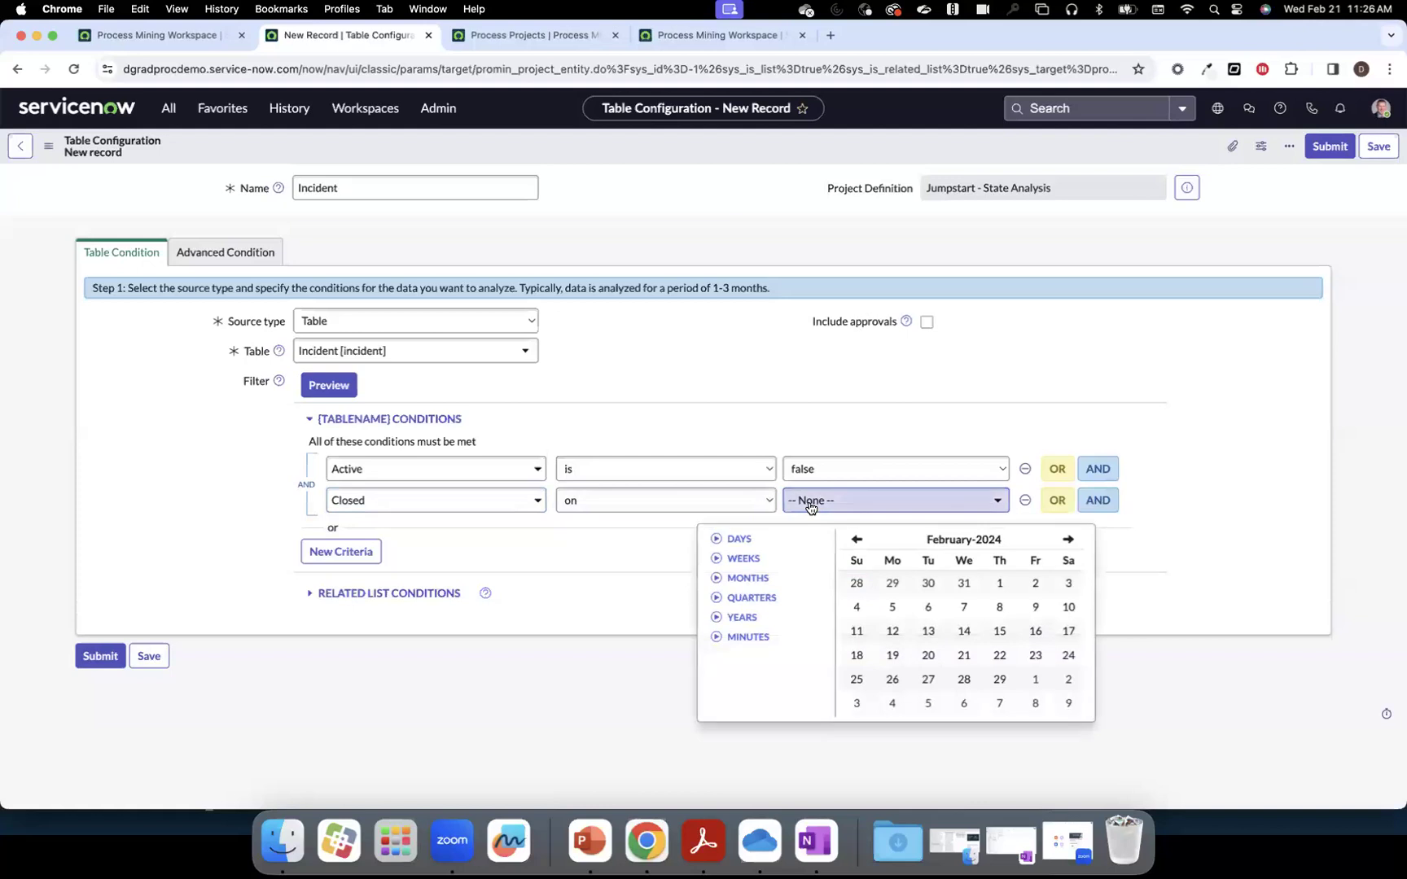
pyautogui.click(750, 597)
pyautogui.click(741, 631)
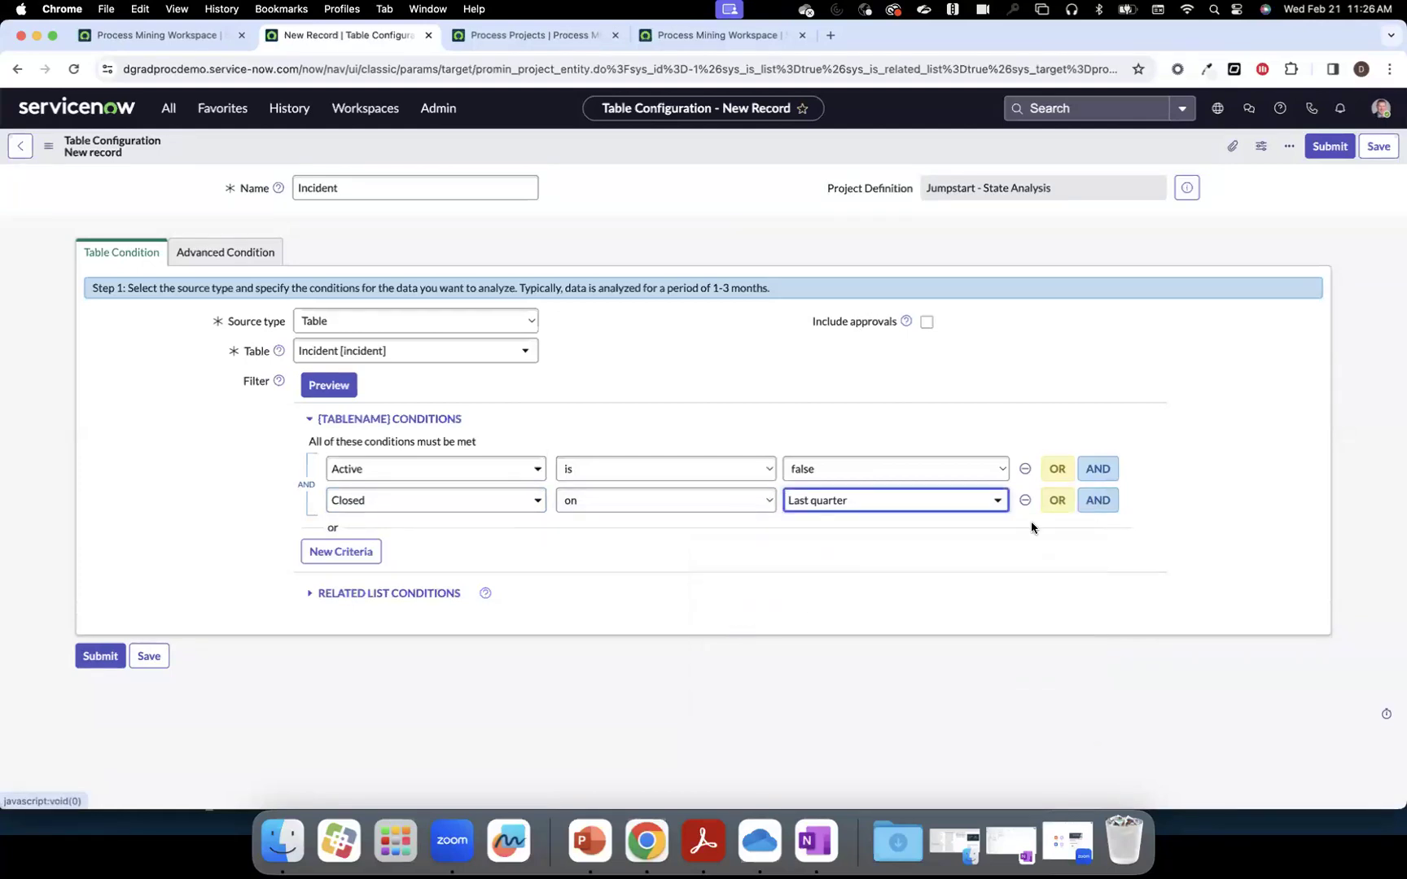
# Add a third filter condition requiring that Channel is Virtual Agent.
pyautogui.click(1097, 500)
pyautogui.click(535, 533)
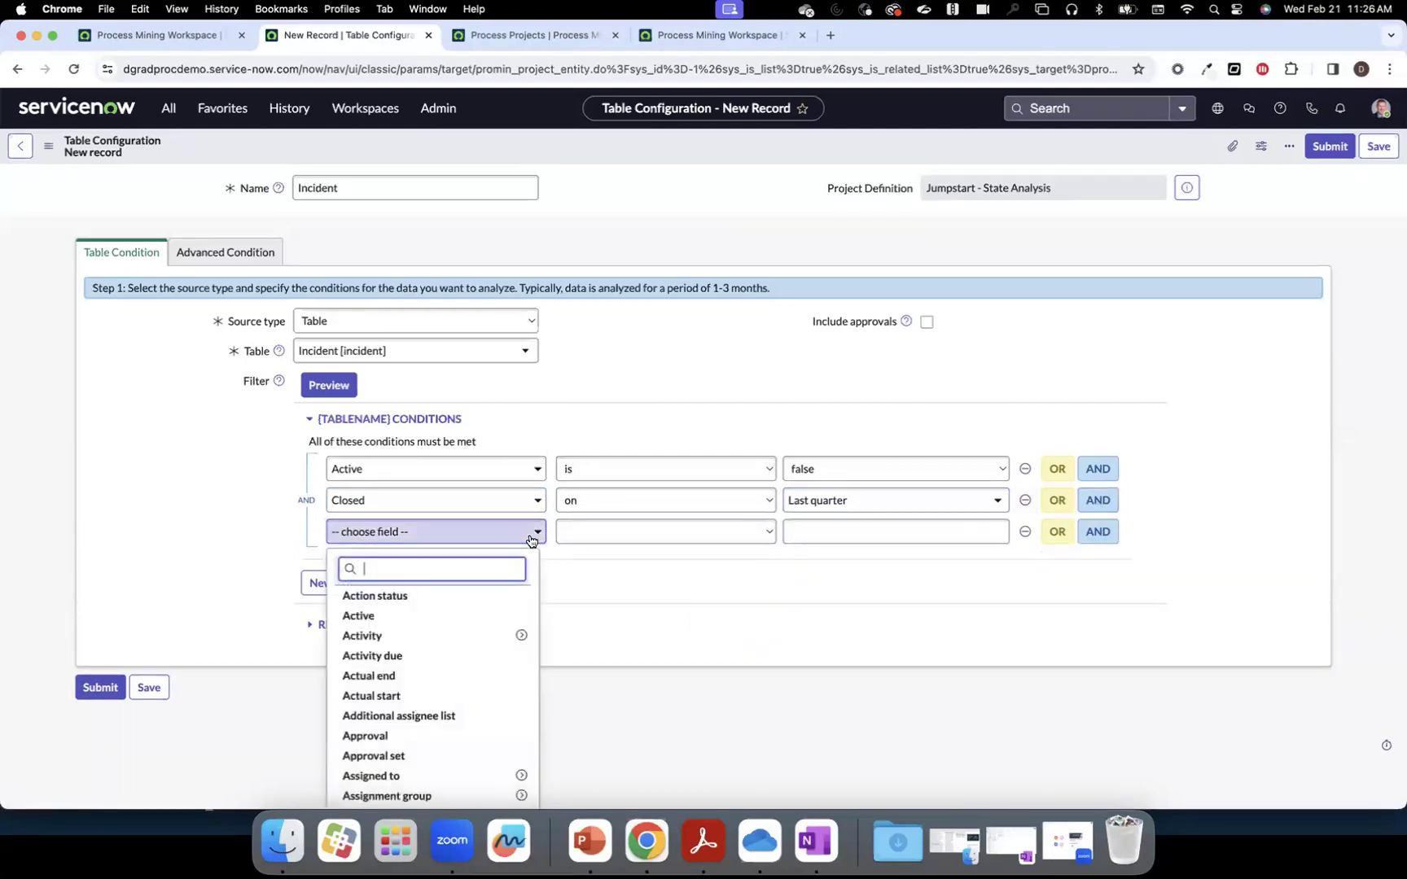
pyautogui.write('chane')
pyautogui.press('BackSpace')
pyautogui.write('n')
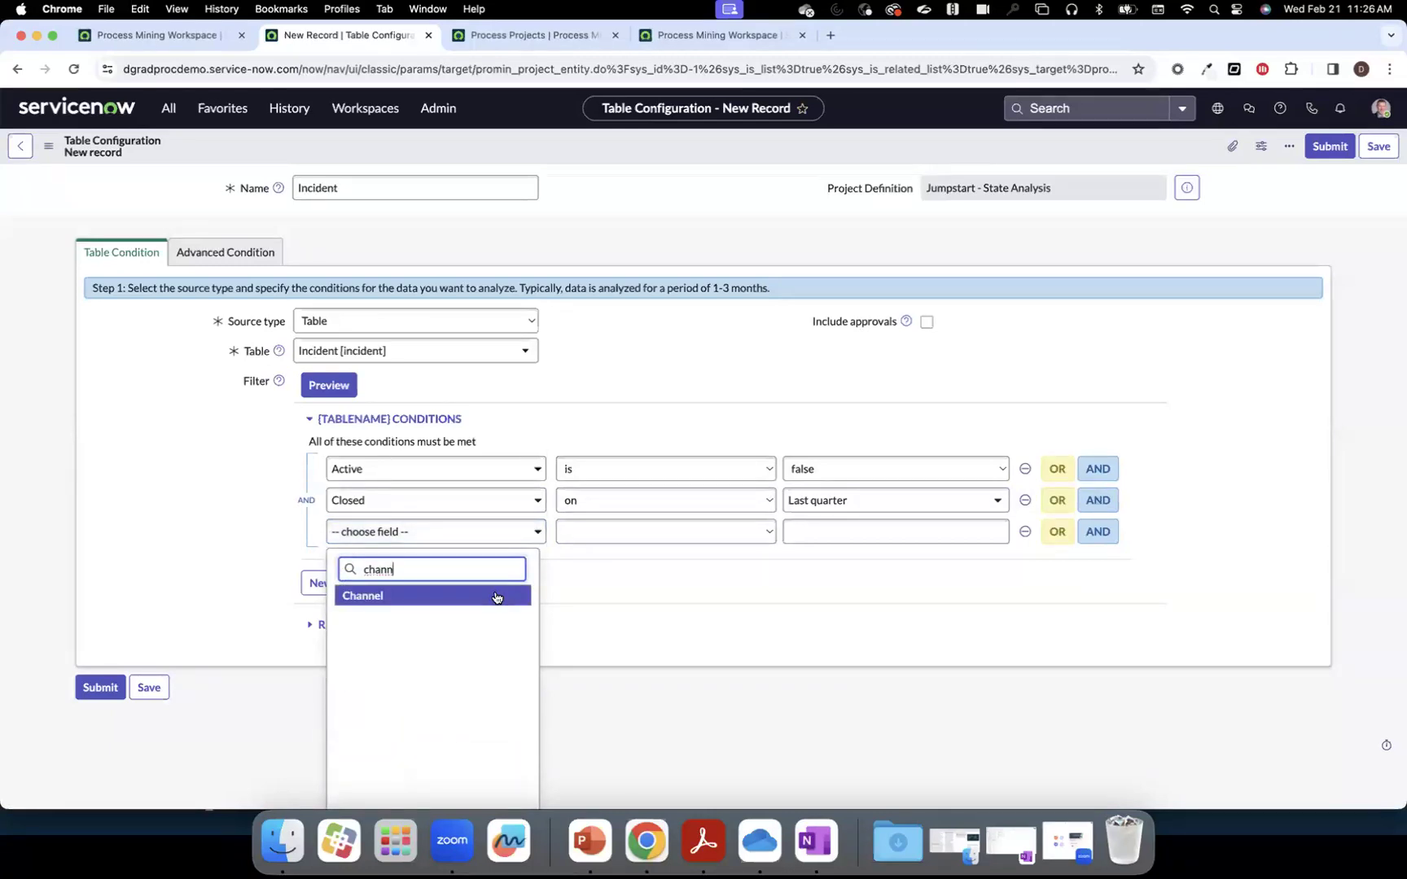
pyautogui.click(495, 597)
pyautogui.click(857, 534)
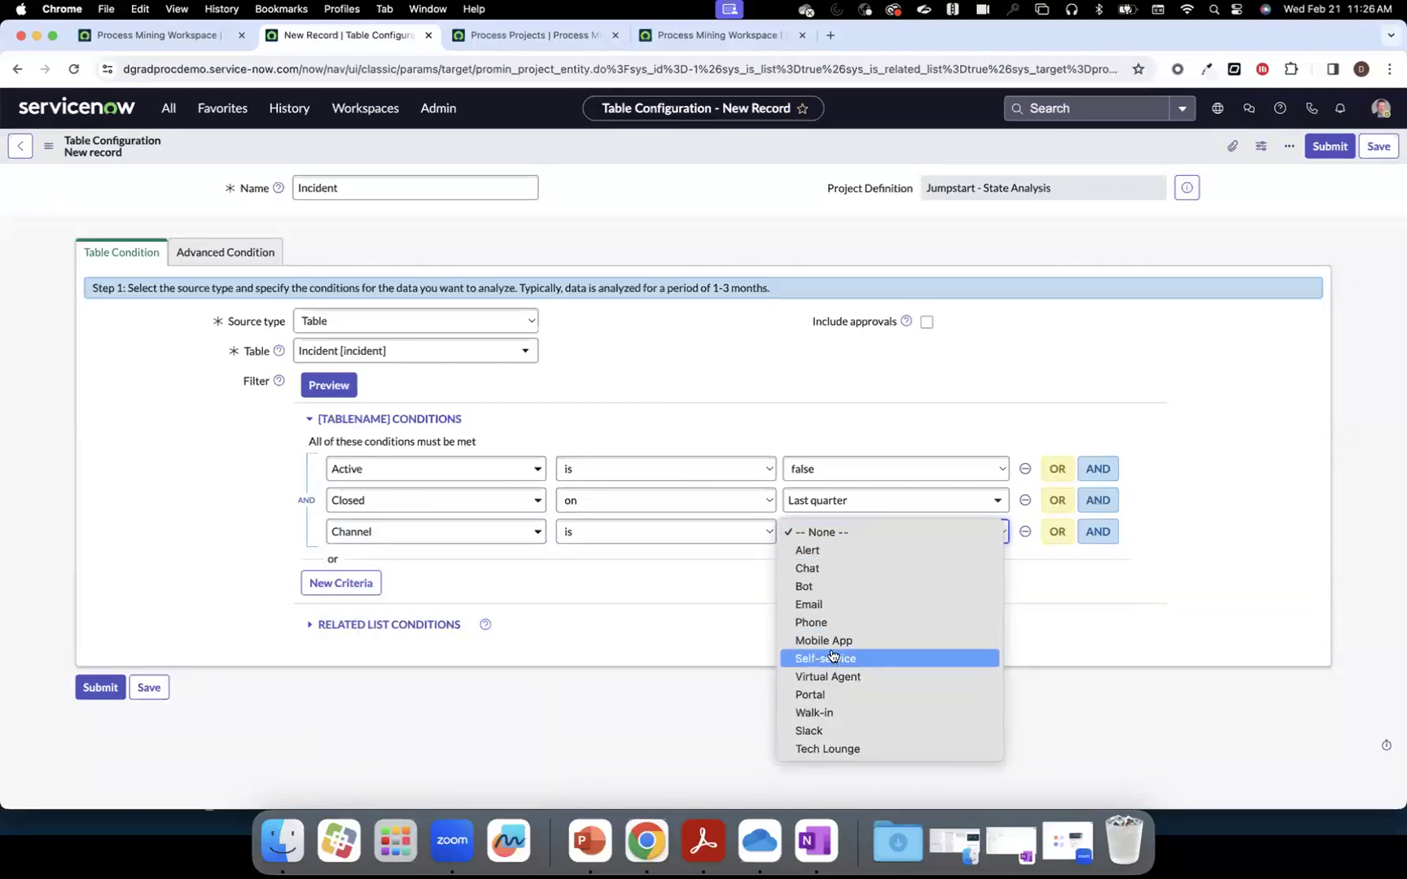
pyautogui.click(839, 678)
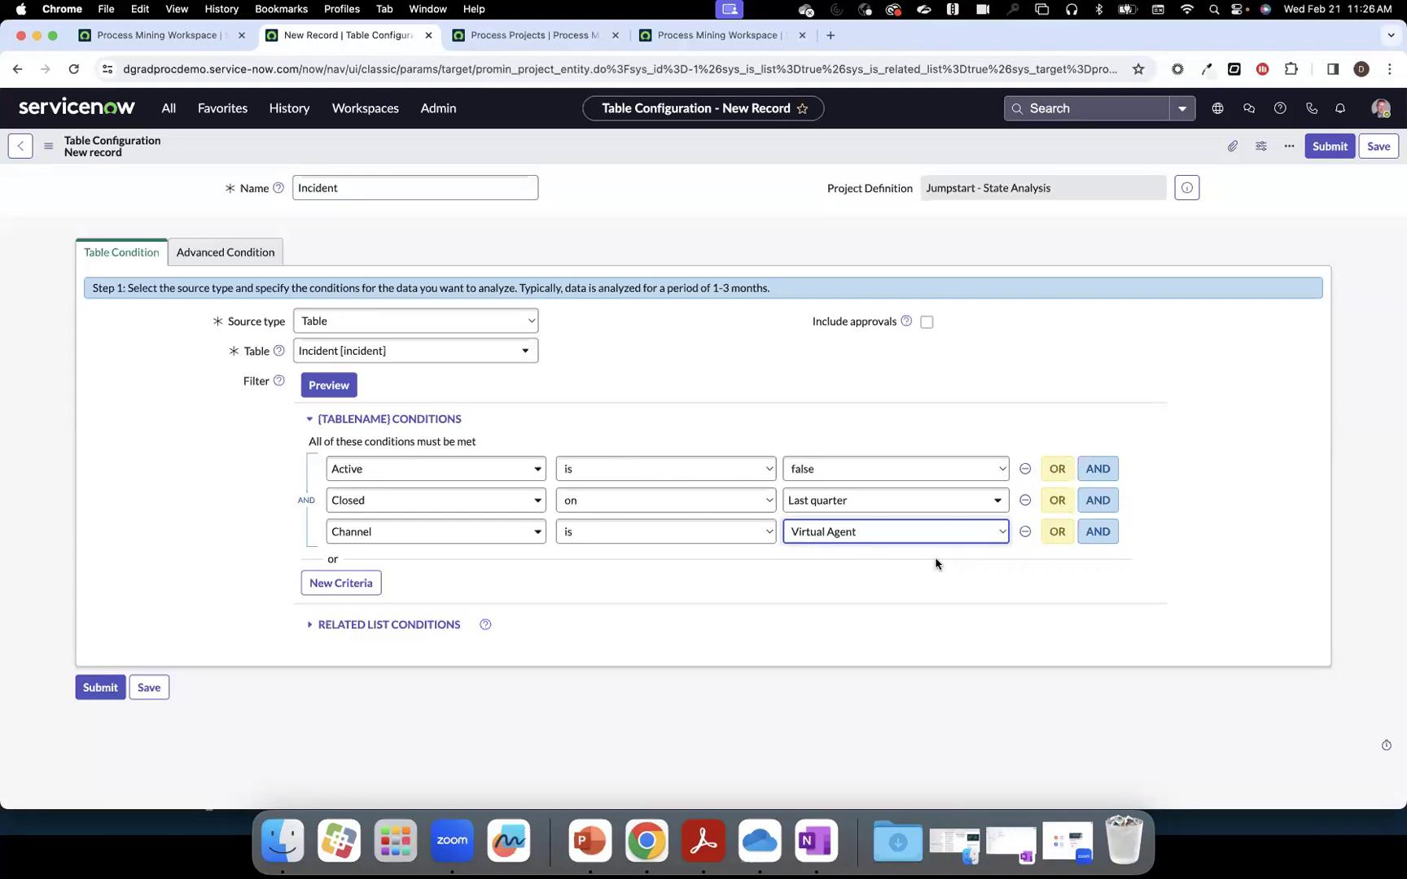
# Remove the Channel and Closed conditions from the filter.
pyautogui.click(1025, 533)
pyautogui.click(1024, 500)
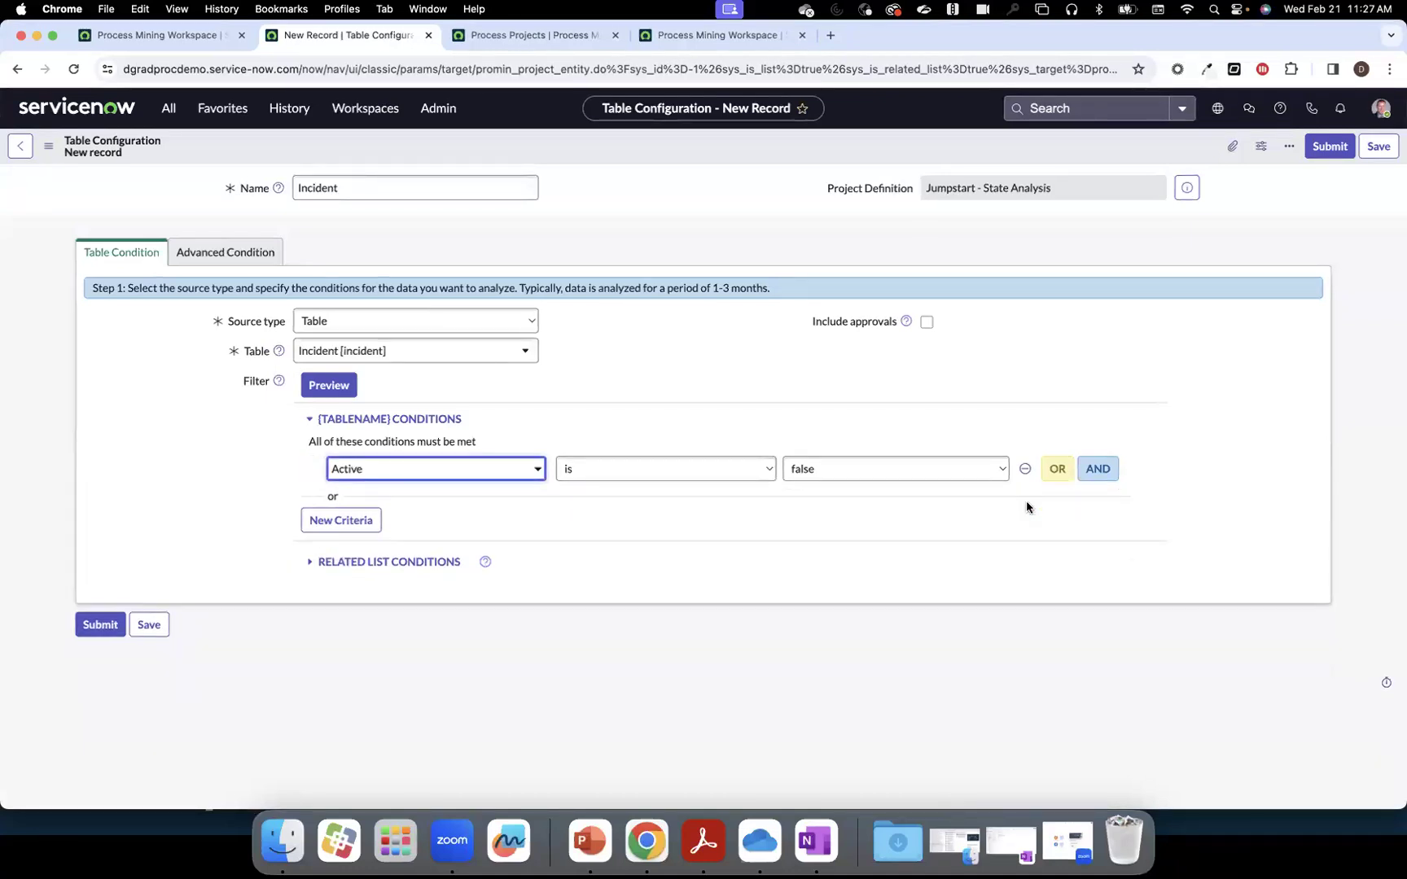
# Preview the records matching the filter and save the Incident table configuration.
pyautogui.click(348, 392)
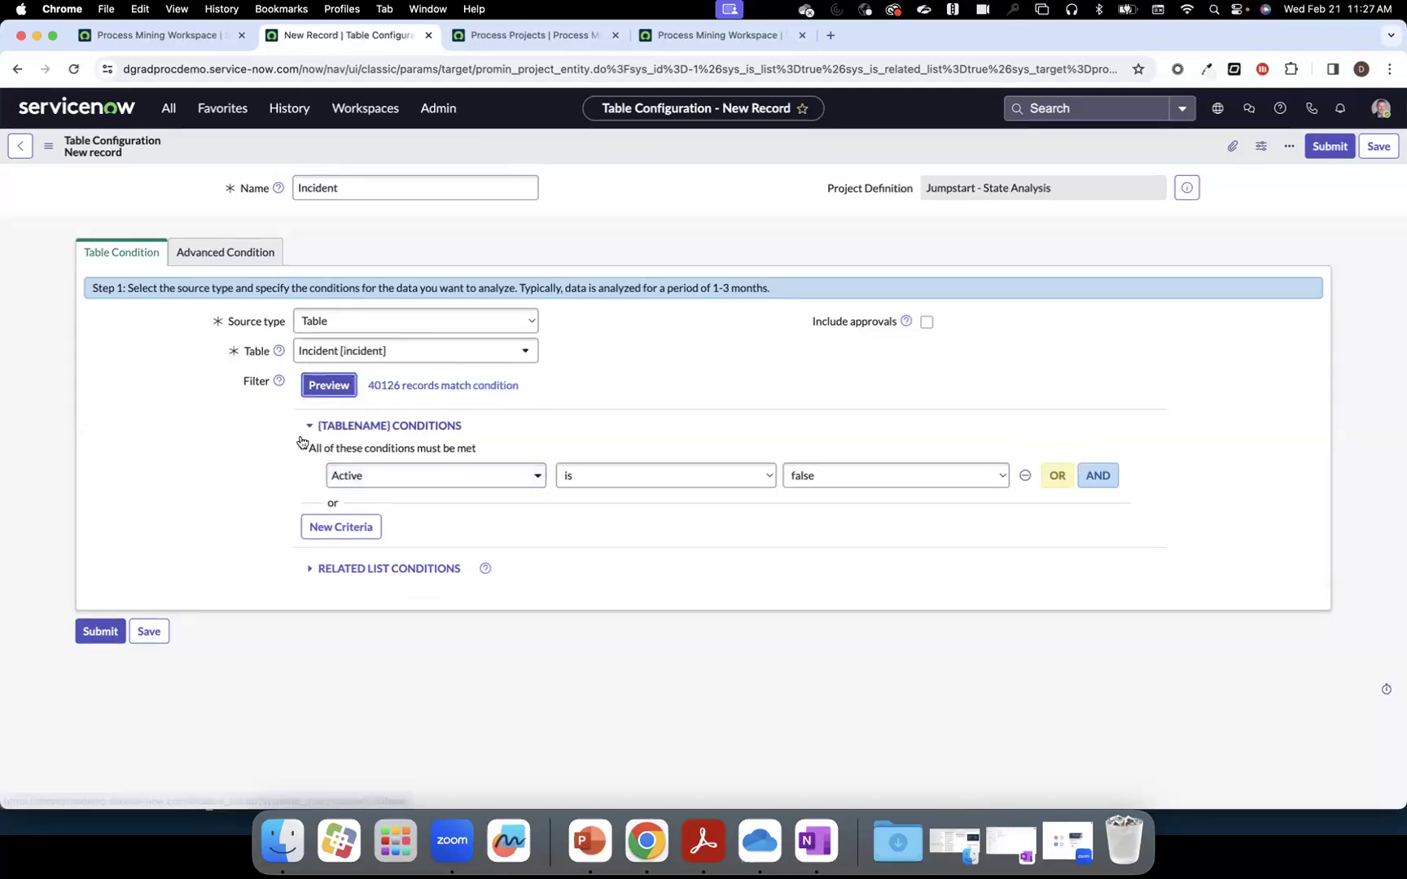
pyautogui.click(158, 638)
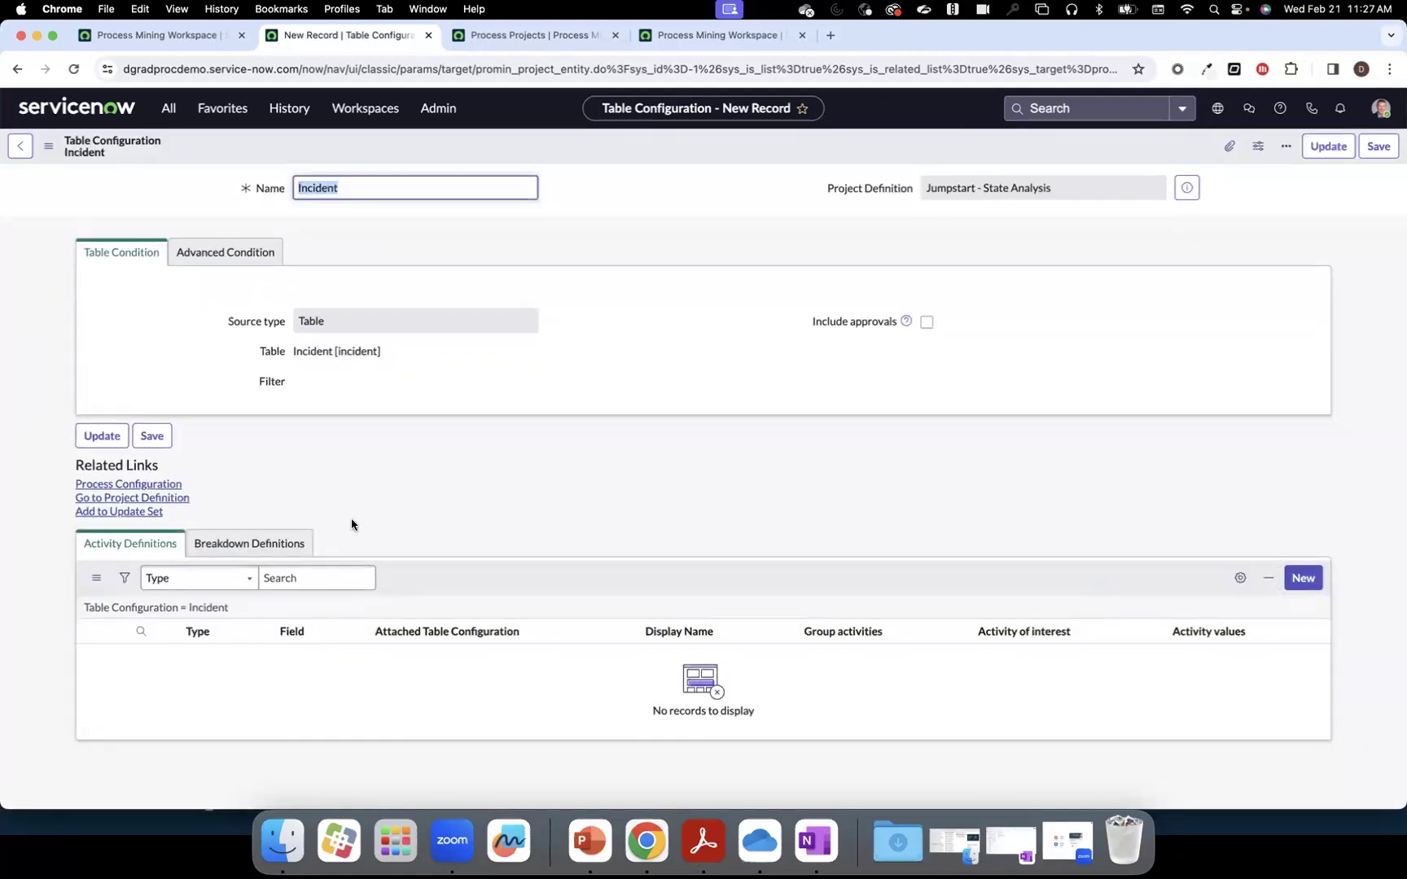
# Add and submit an activity definition of type Field Values (Default) on the State field for the Incident table configuration.
pyautogui.scroll(-3, 619, 428)
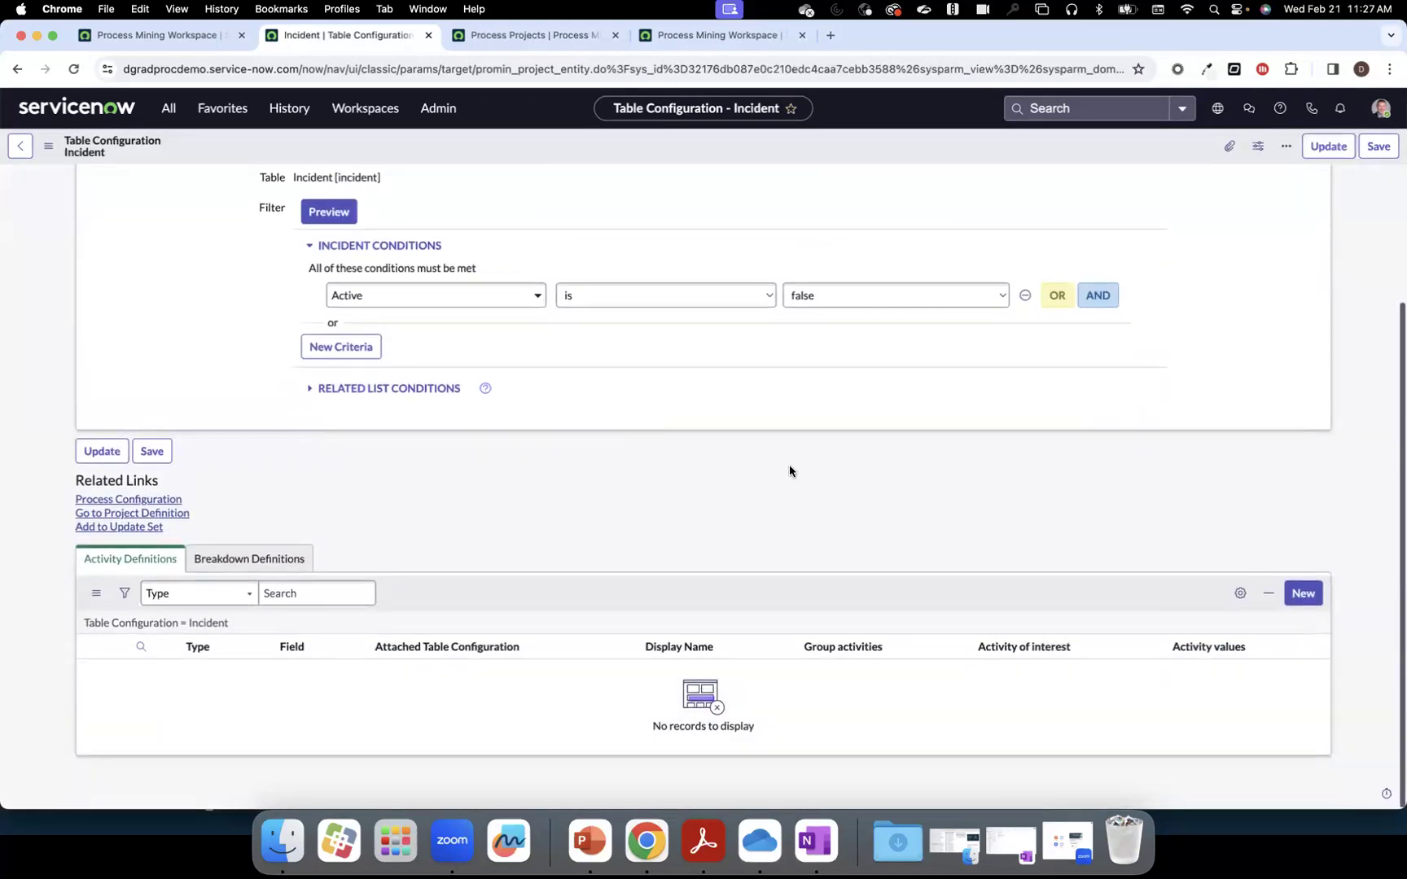
pyautogui.click(1303, 593)
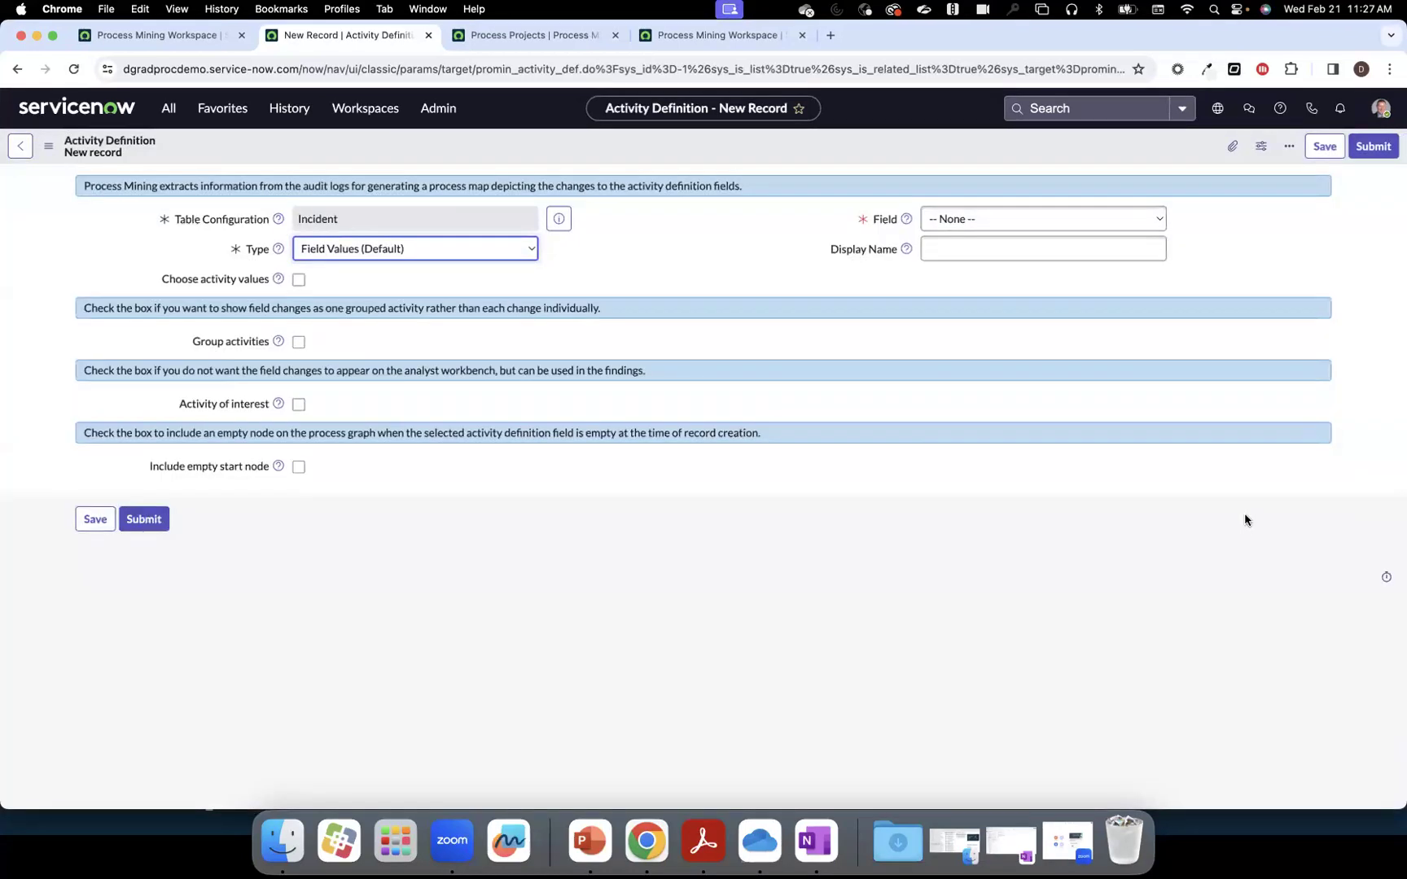
pyautogui.click(1015, 218)
pyautogui.scroll(-5, 1016, 217)
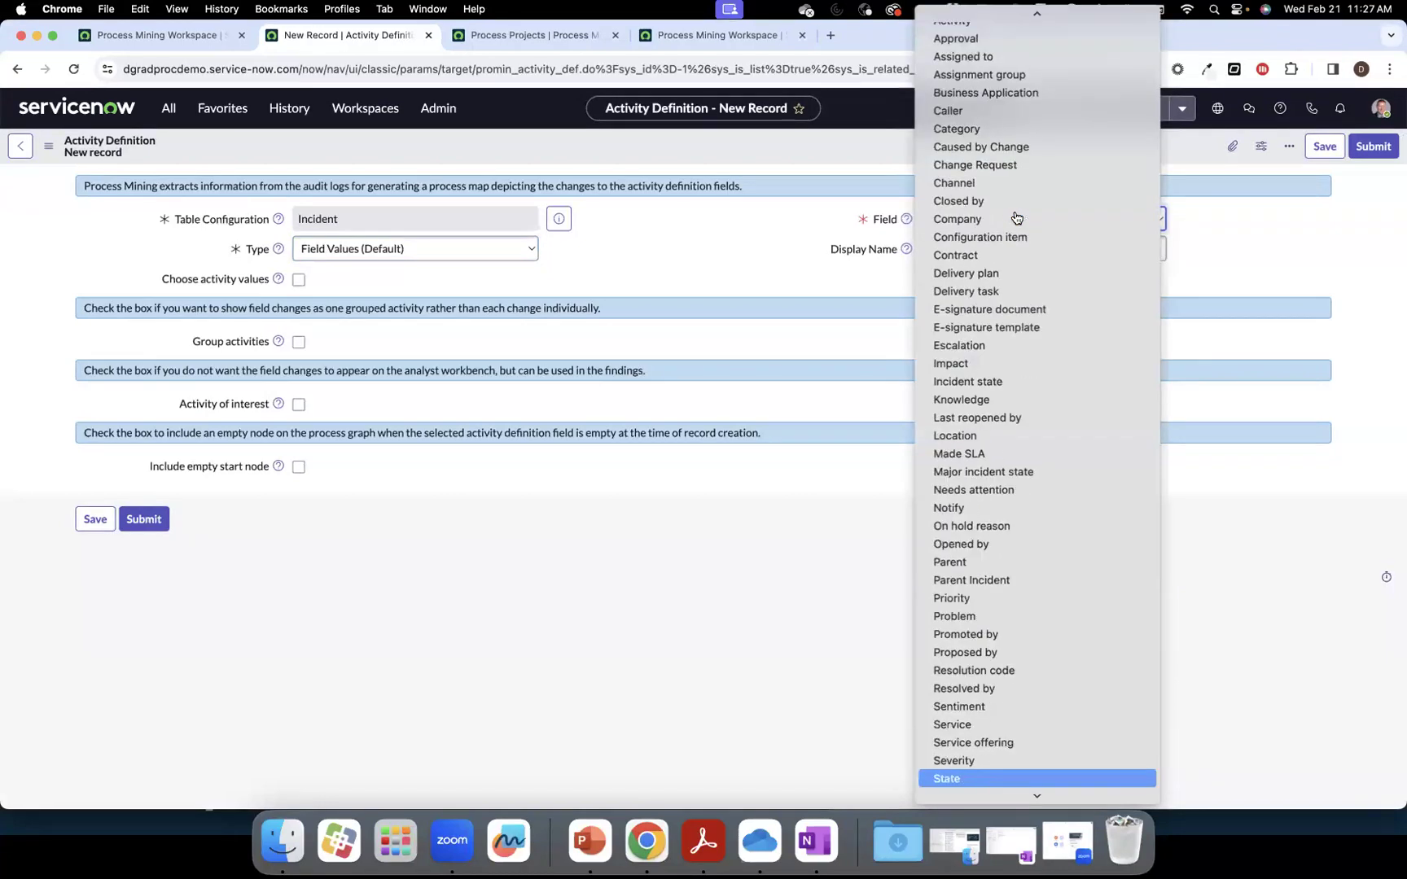
pyautogui.click(1004, 776)
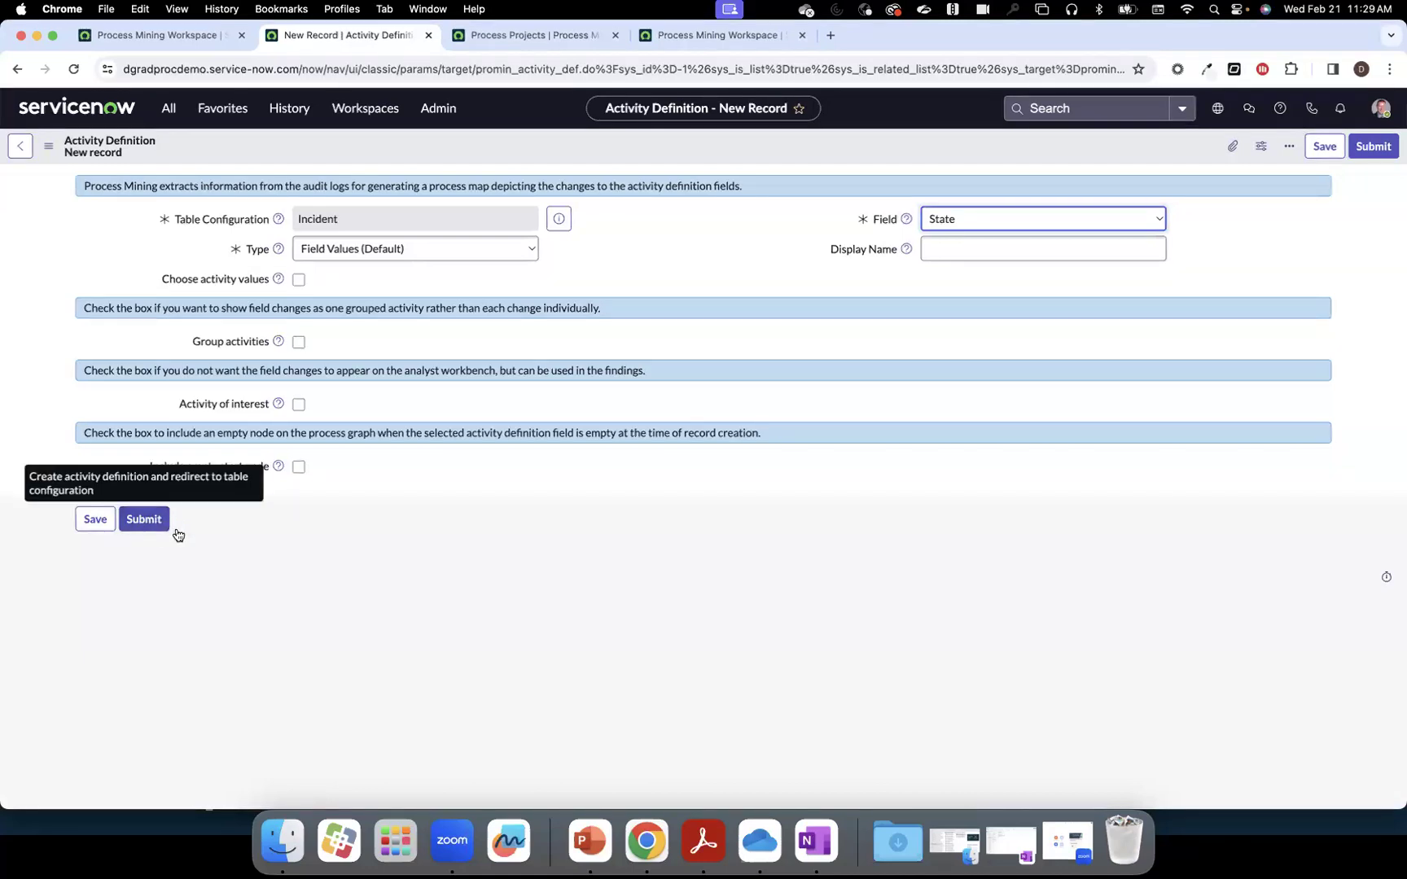
pyautogui.click(152, 527)
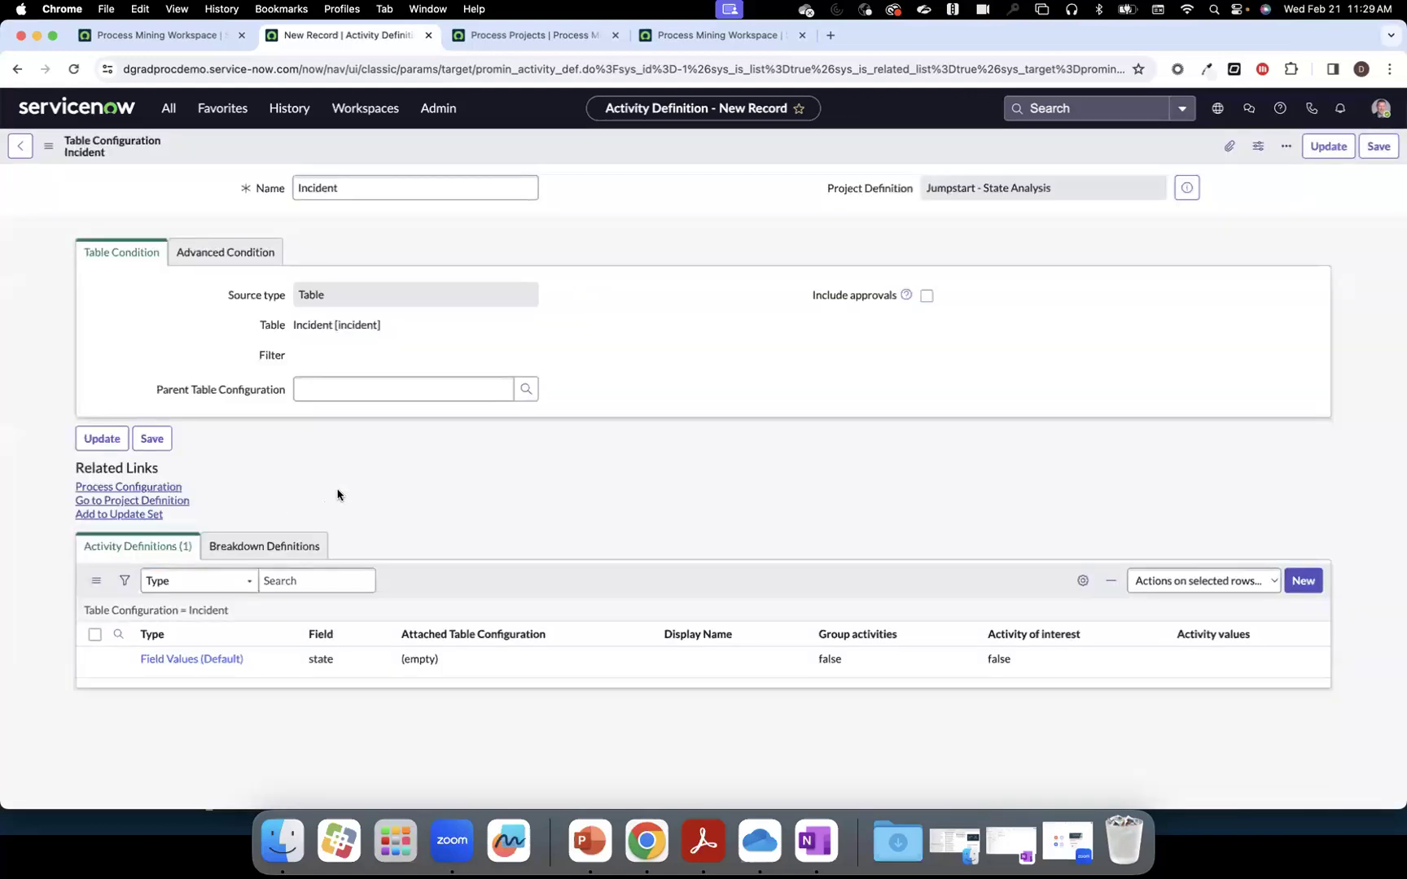
# Add and submit a breakdown definition on the Category field for the Incident table configuration.
pyautogui.scroll(-3, 577, 329)
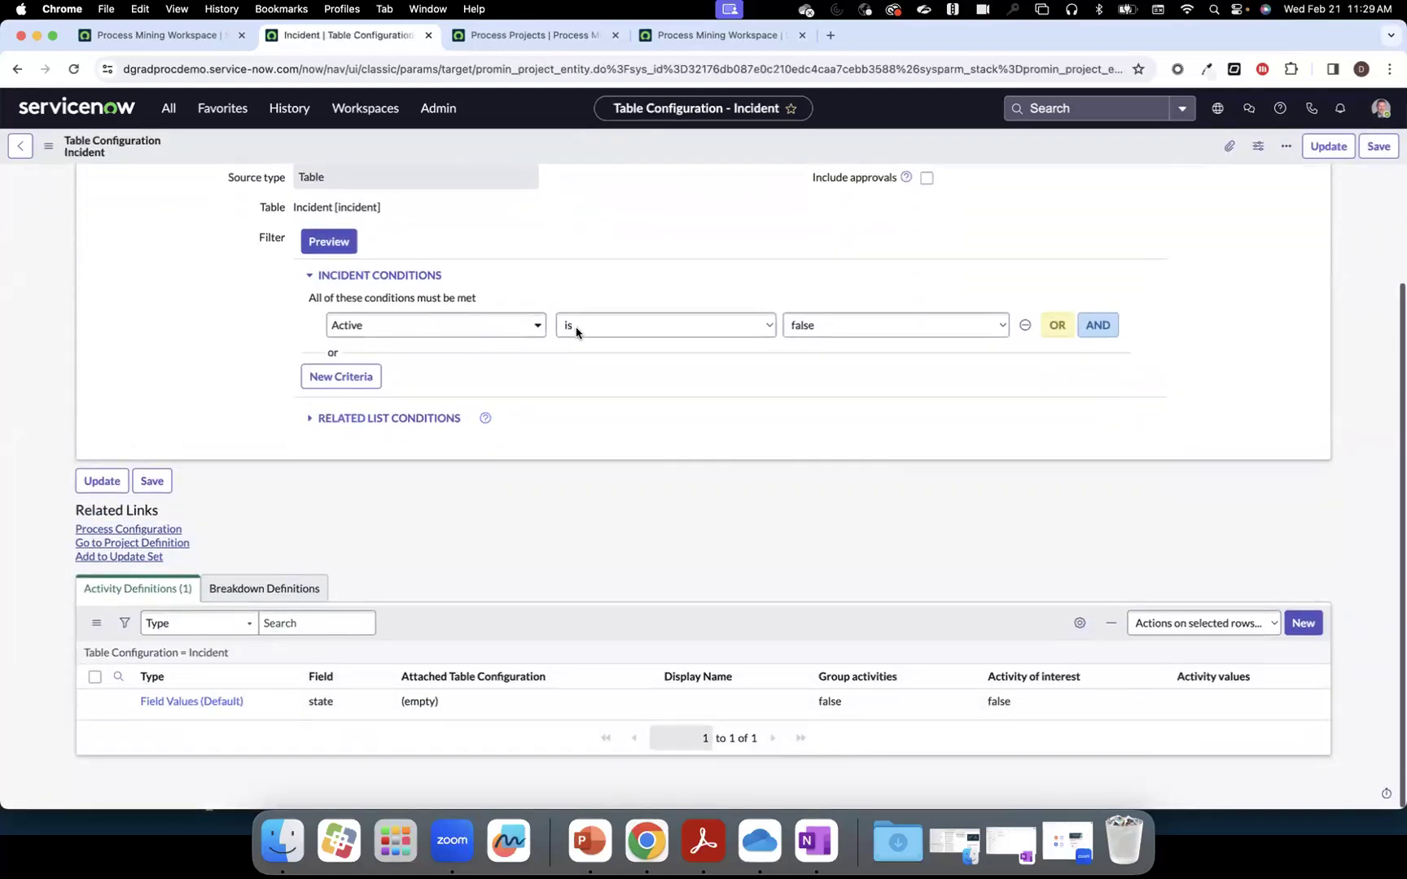
pyautogui.click(289, 589)
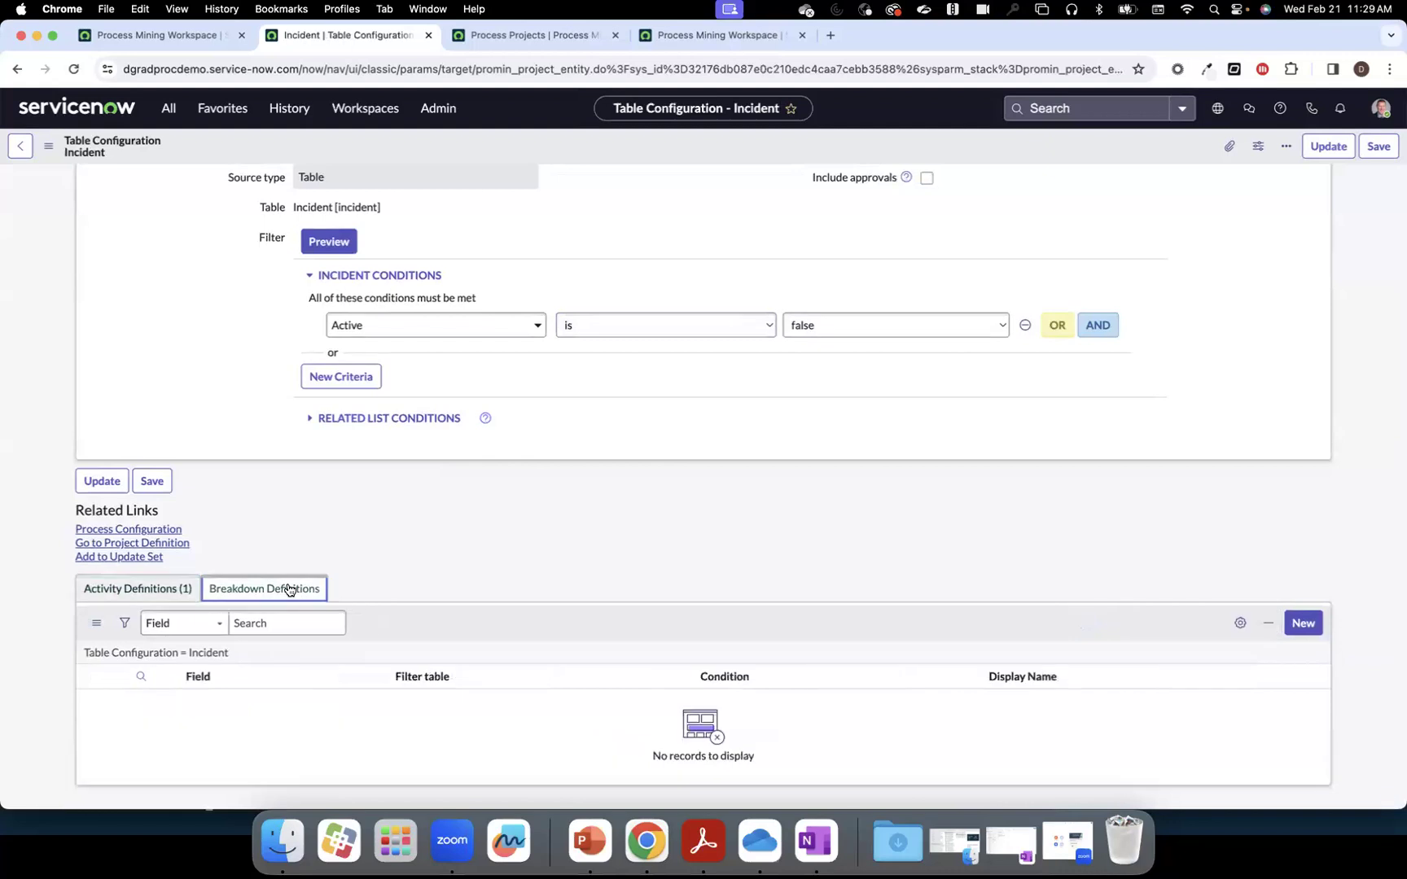
pyautogui.click(1301, 624)
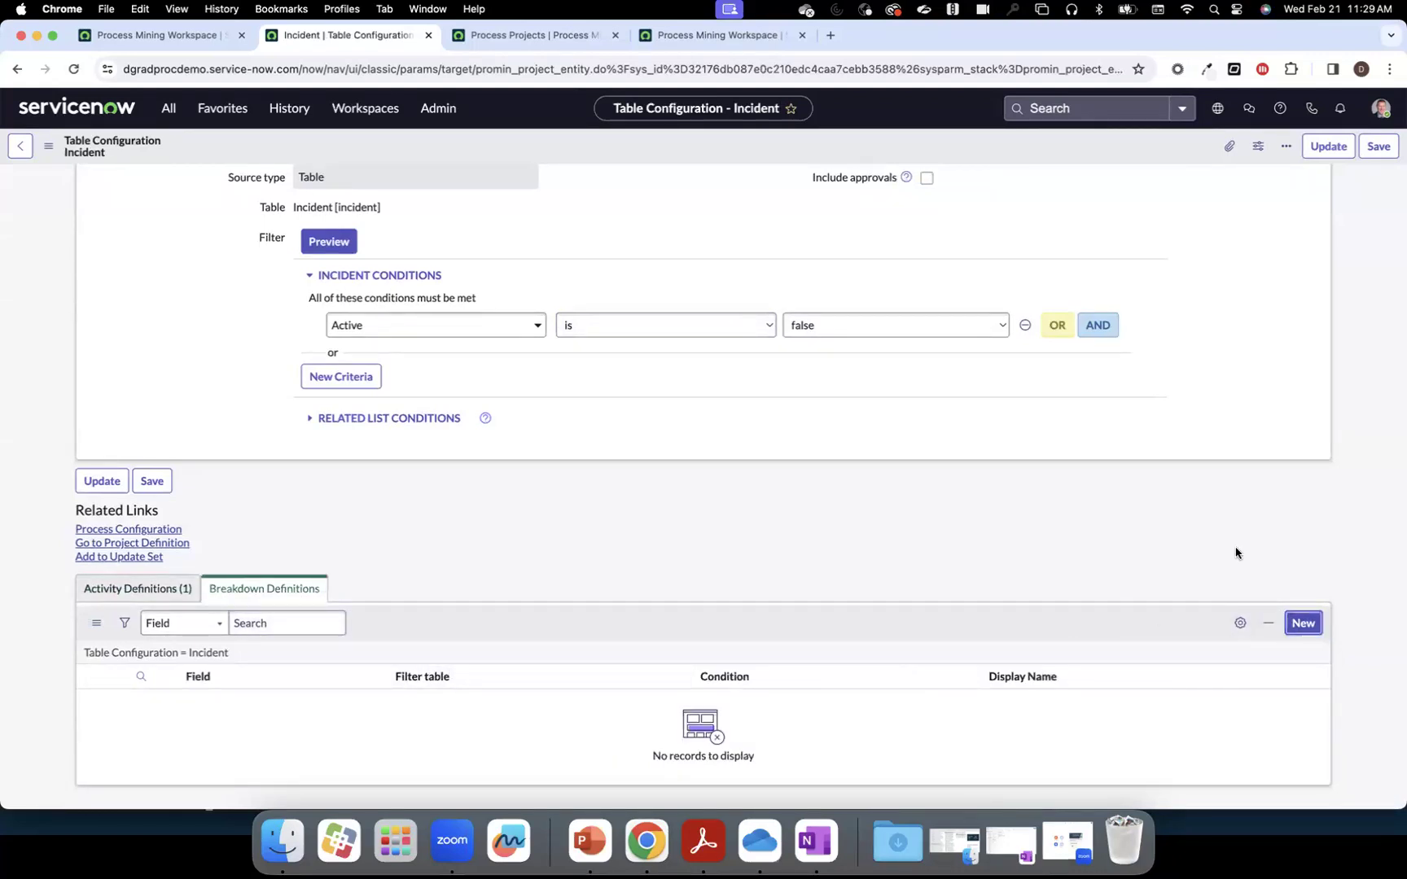
pyautogui.click(1033, 191)
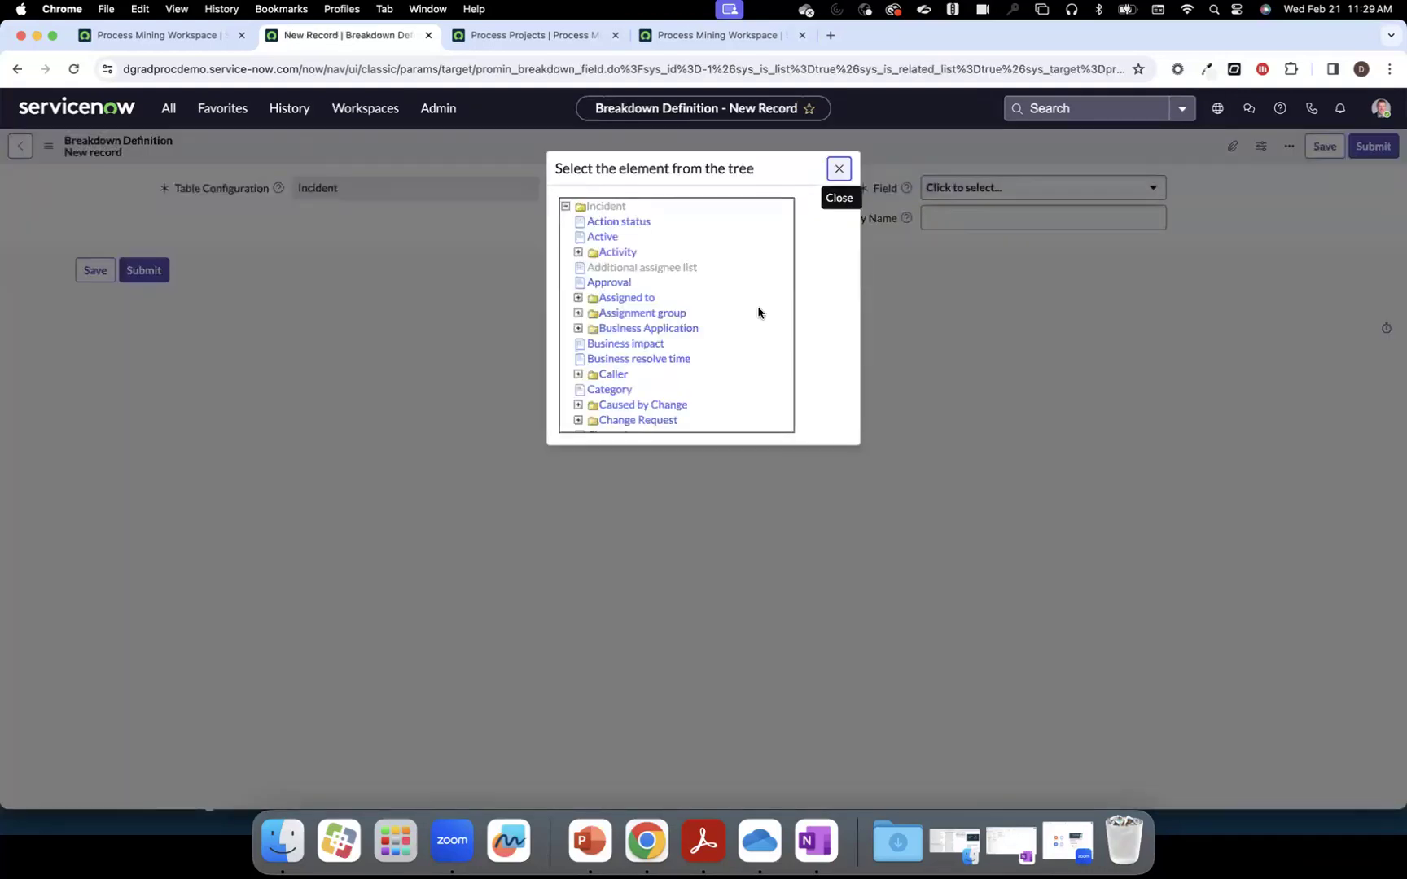
pyautogui.click(619, 390)
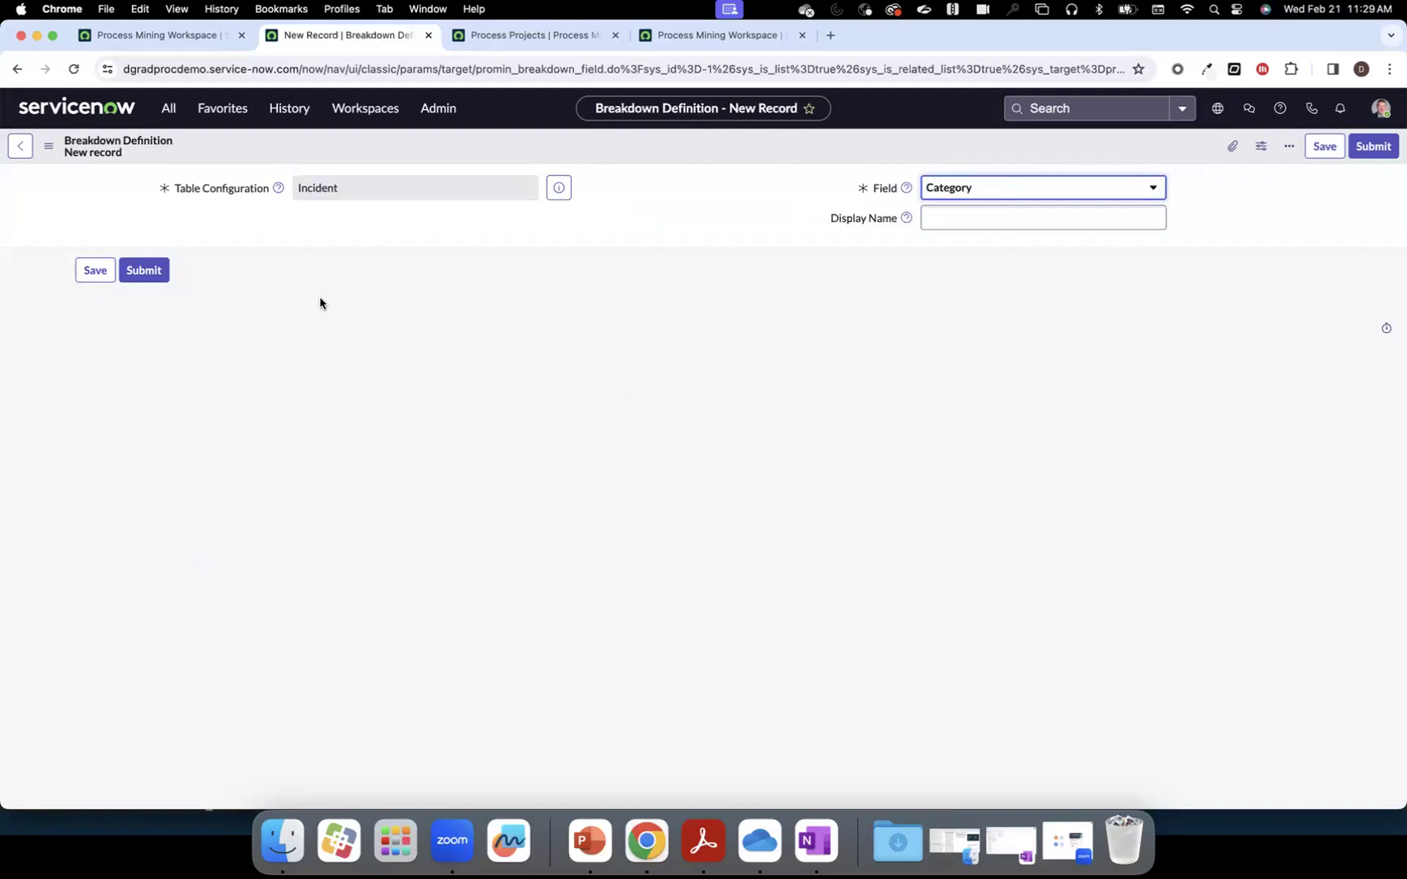
pyautogui.click(143, 270)
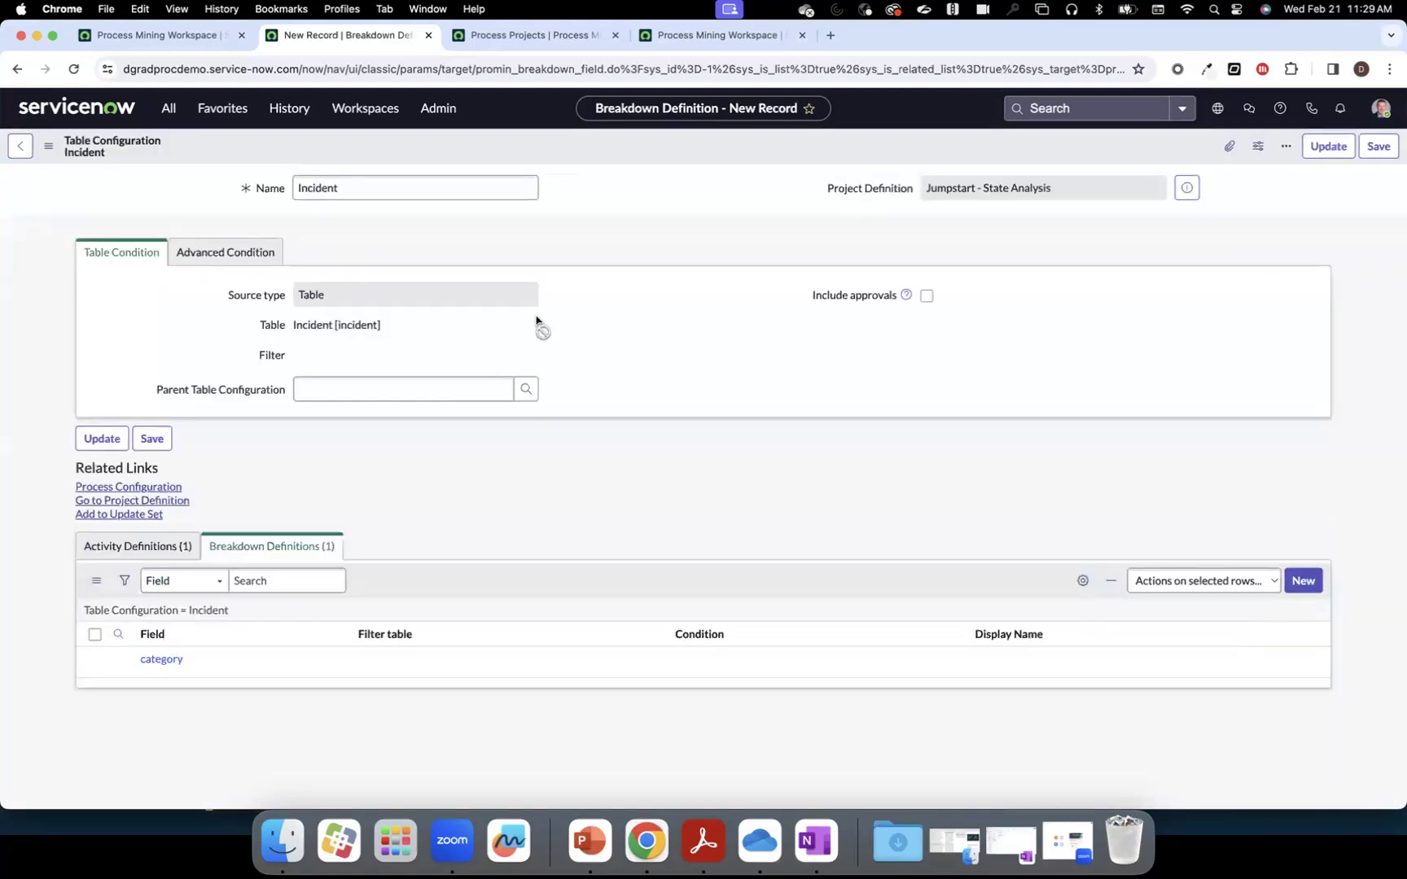
# Submit a breakdown definition on the Assignment group field without a filter condition, and return to the project definition.
pyautogui.scroll(-2, 1074, 516)
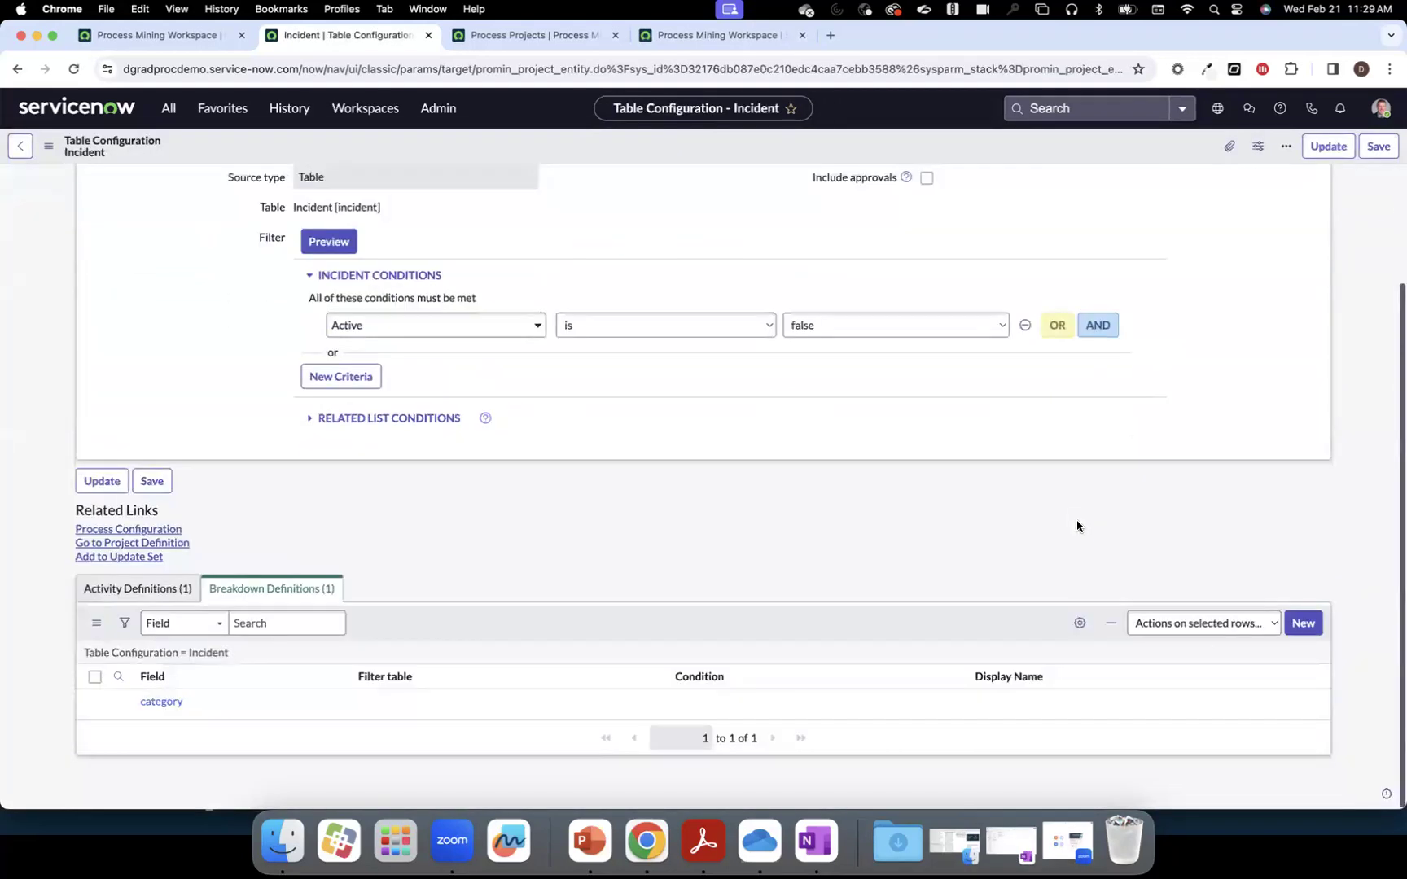
pyautogui.click(1303, 623)
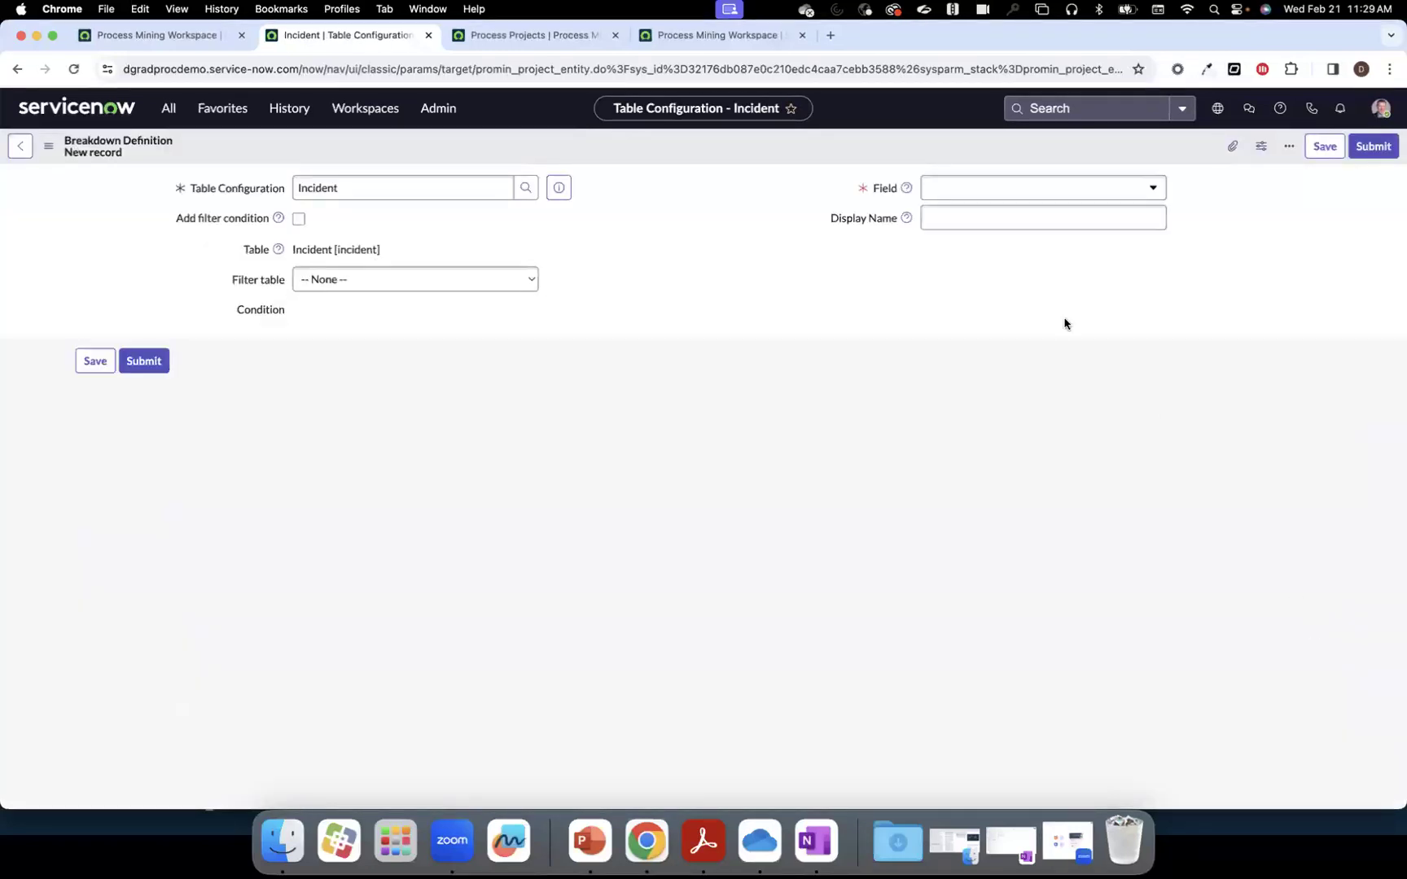
pyautogui.click(1043, 183)
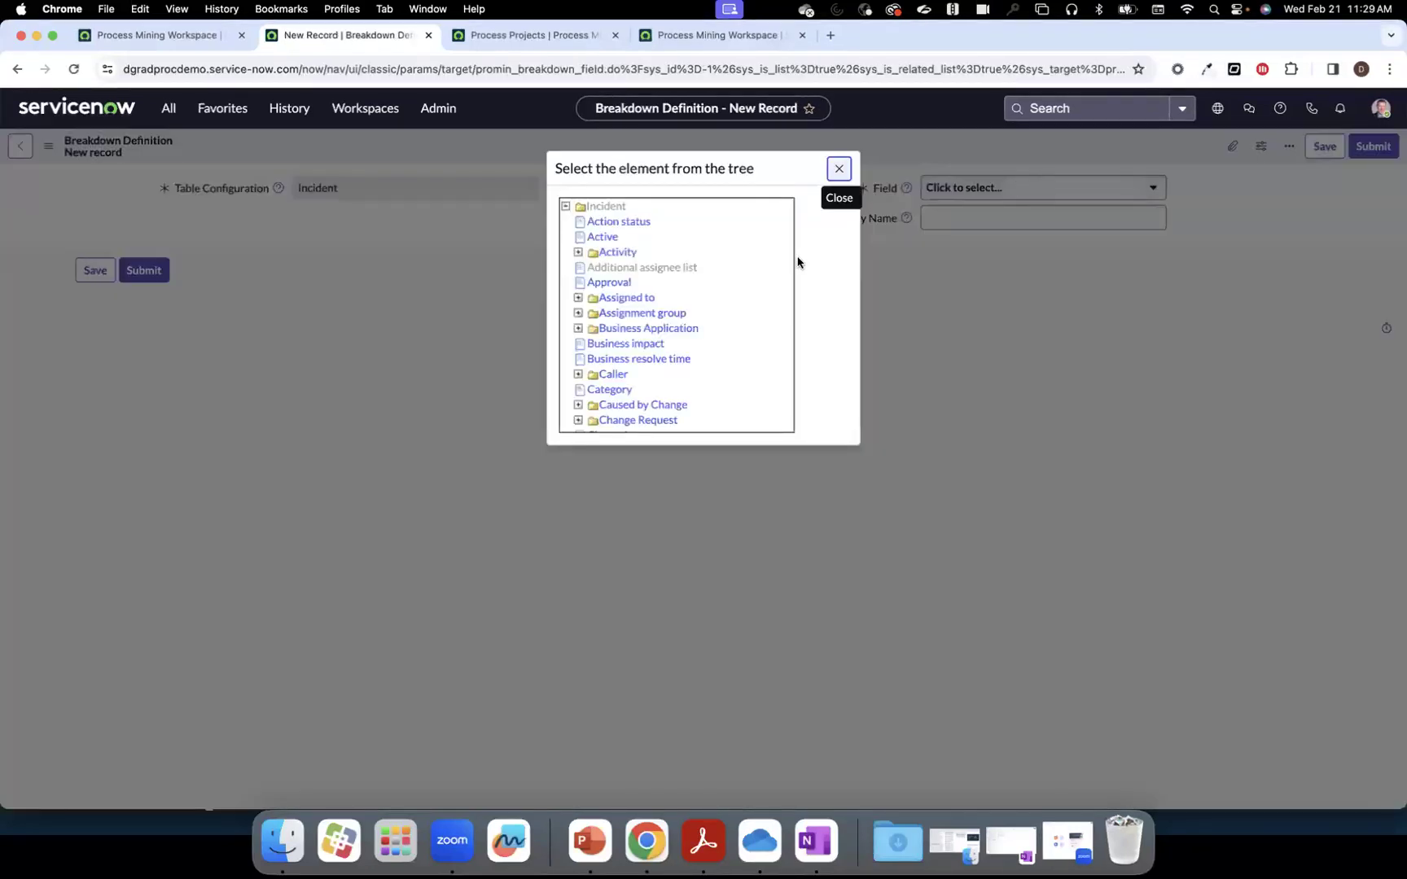
pyautogui.click(633, 315)
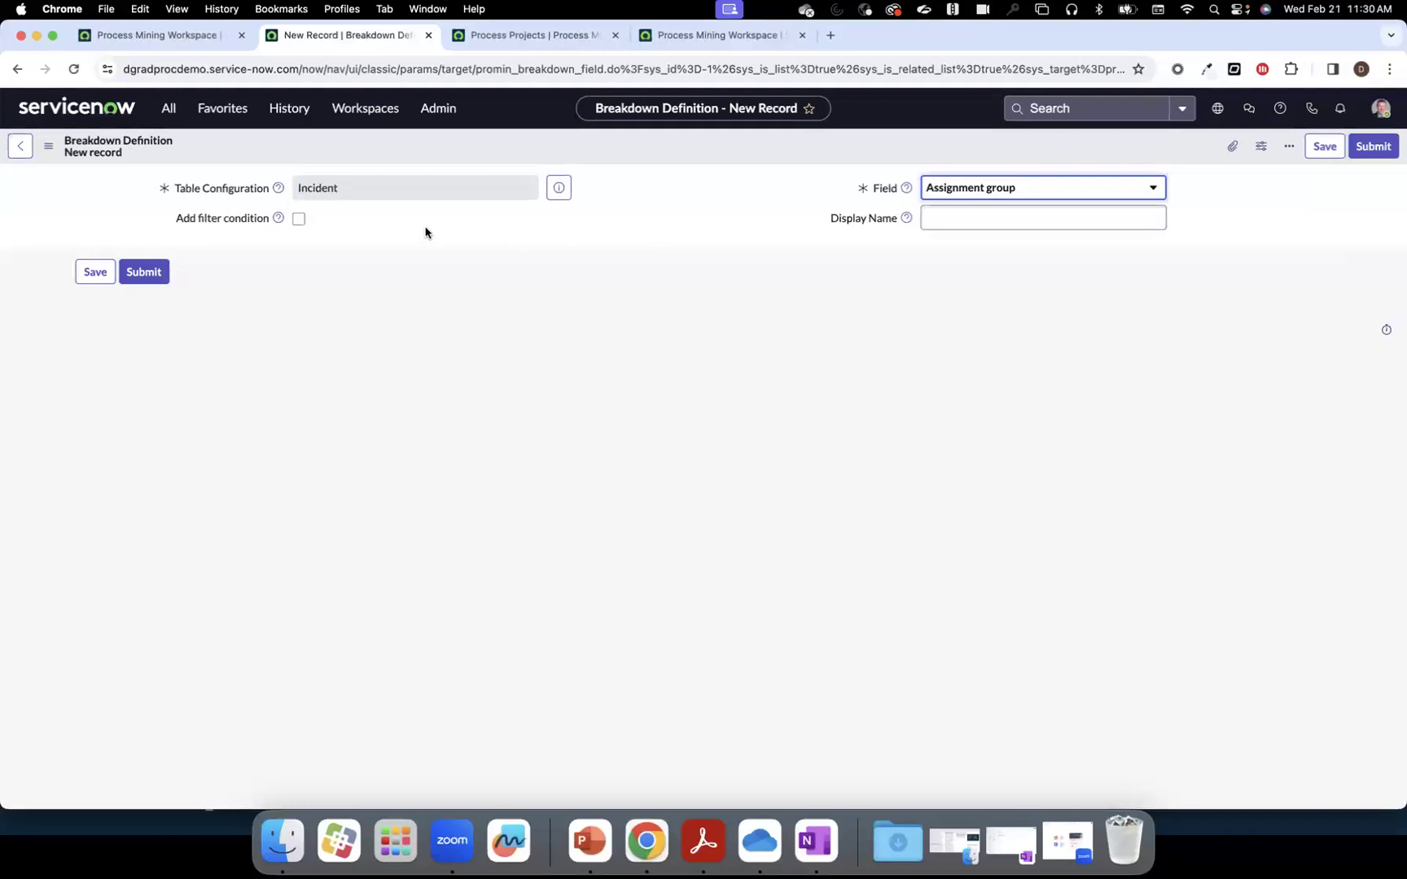
pyautogui.click(299, 218)
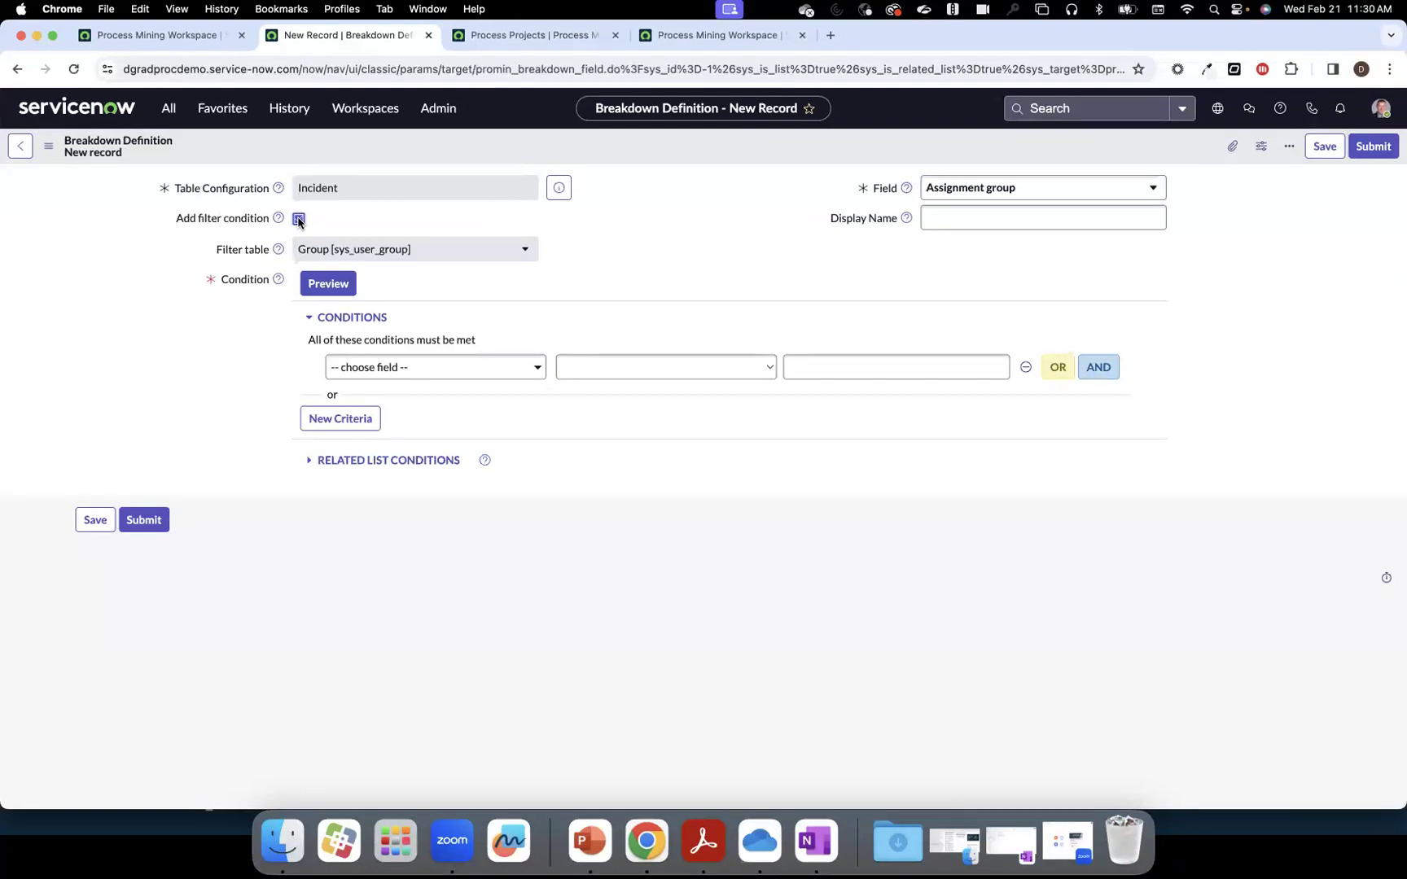
pyautogui.click(299, 219)
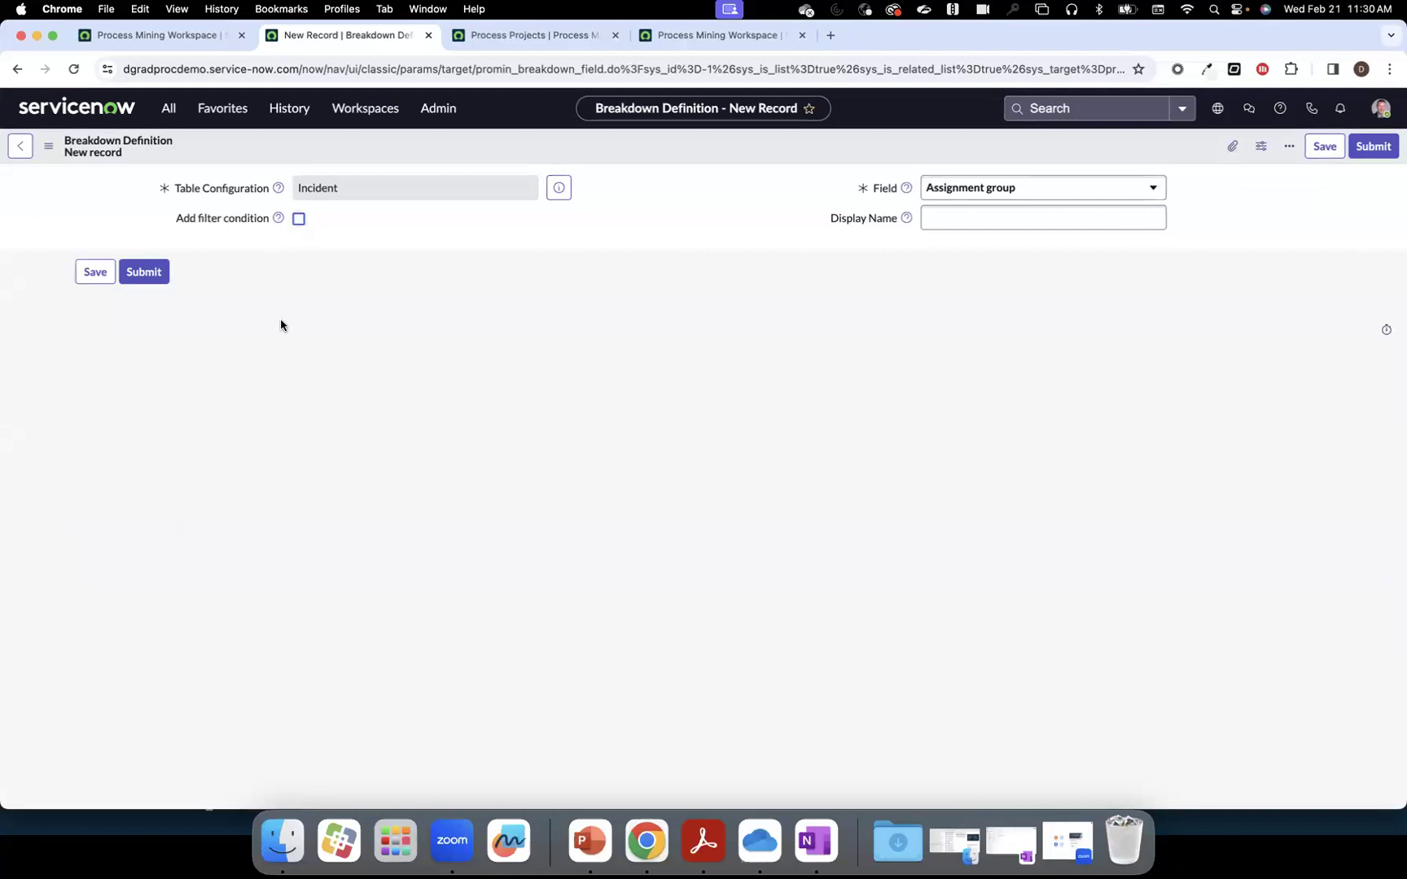
pyautogui.click(153, 280)
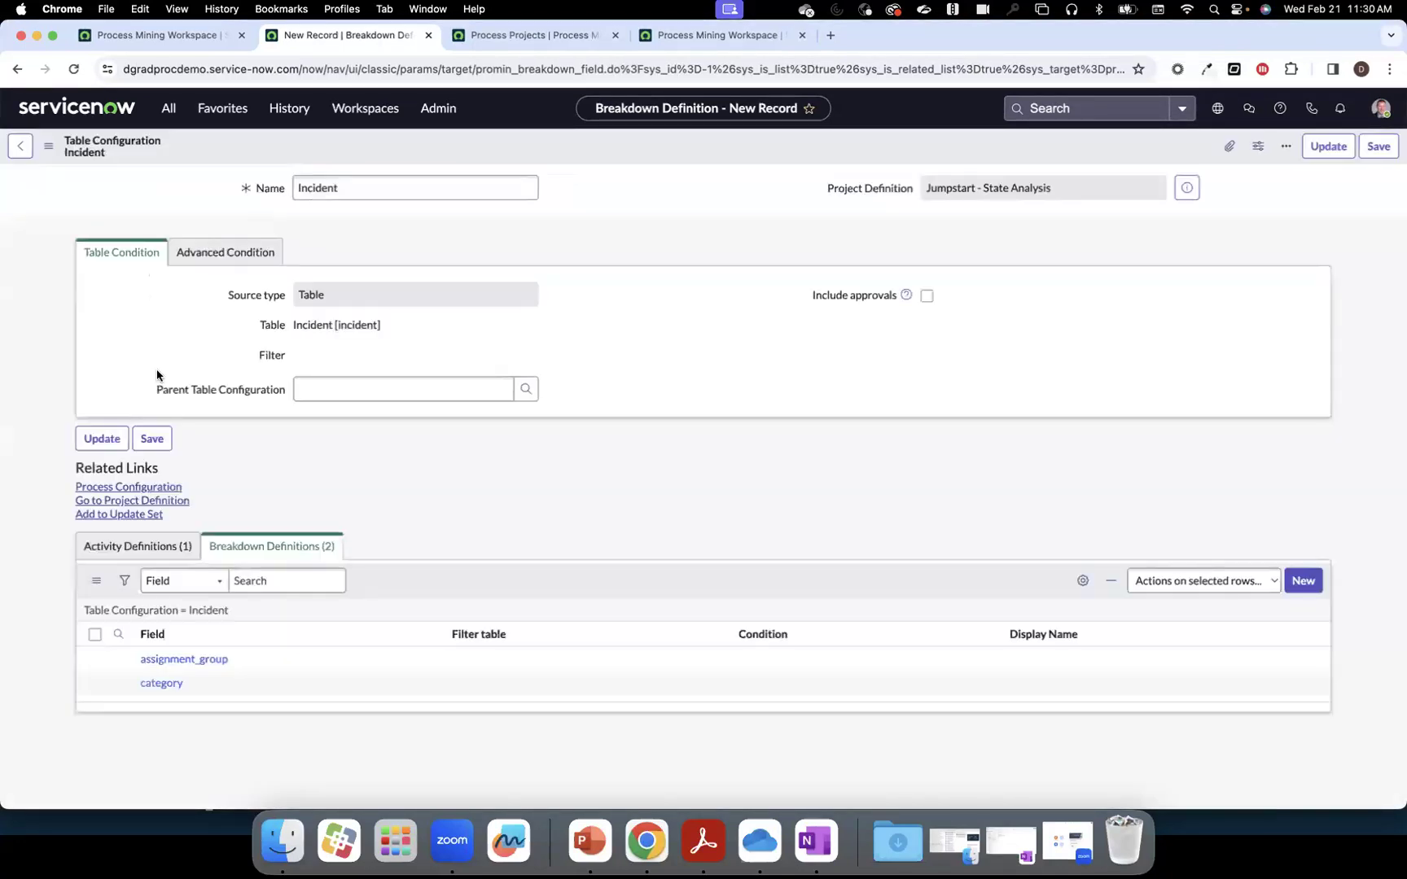
pyautogui.scroll(-4, 163, 410)
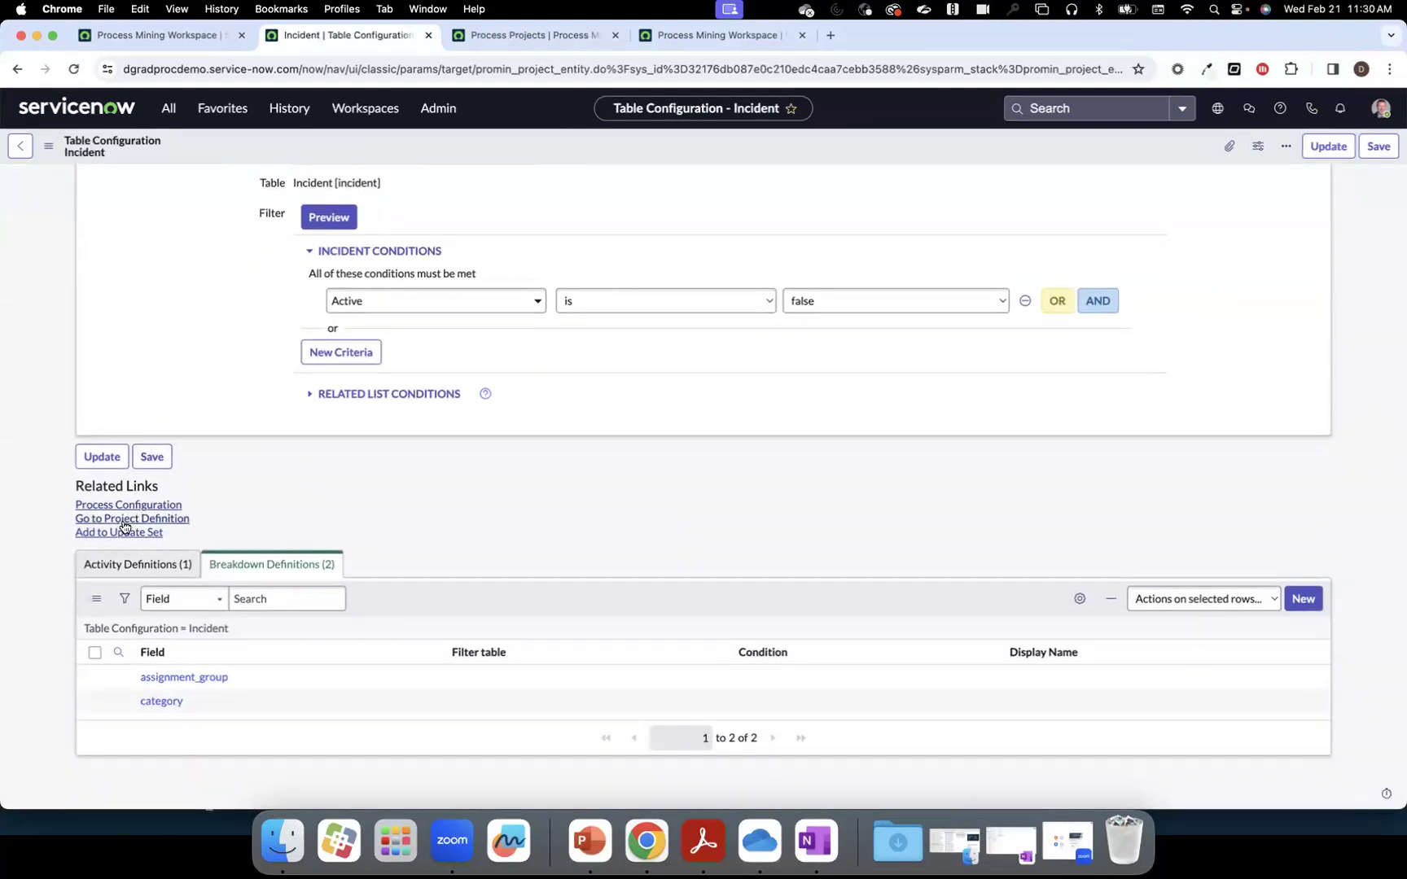
pyautogui.click(123, 522)
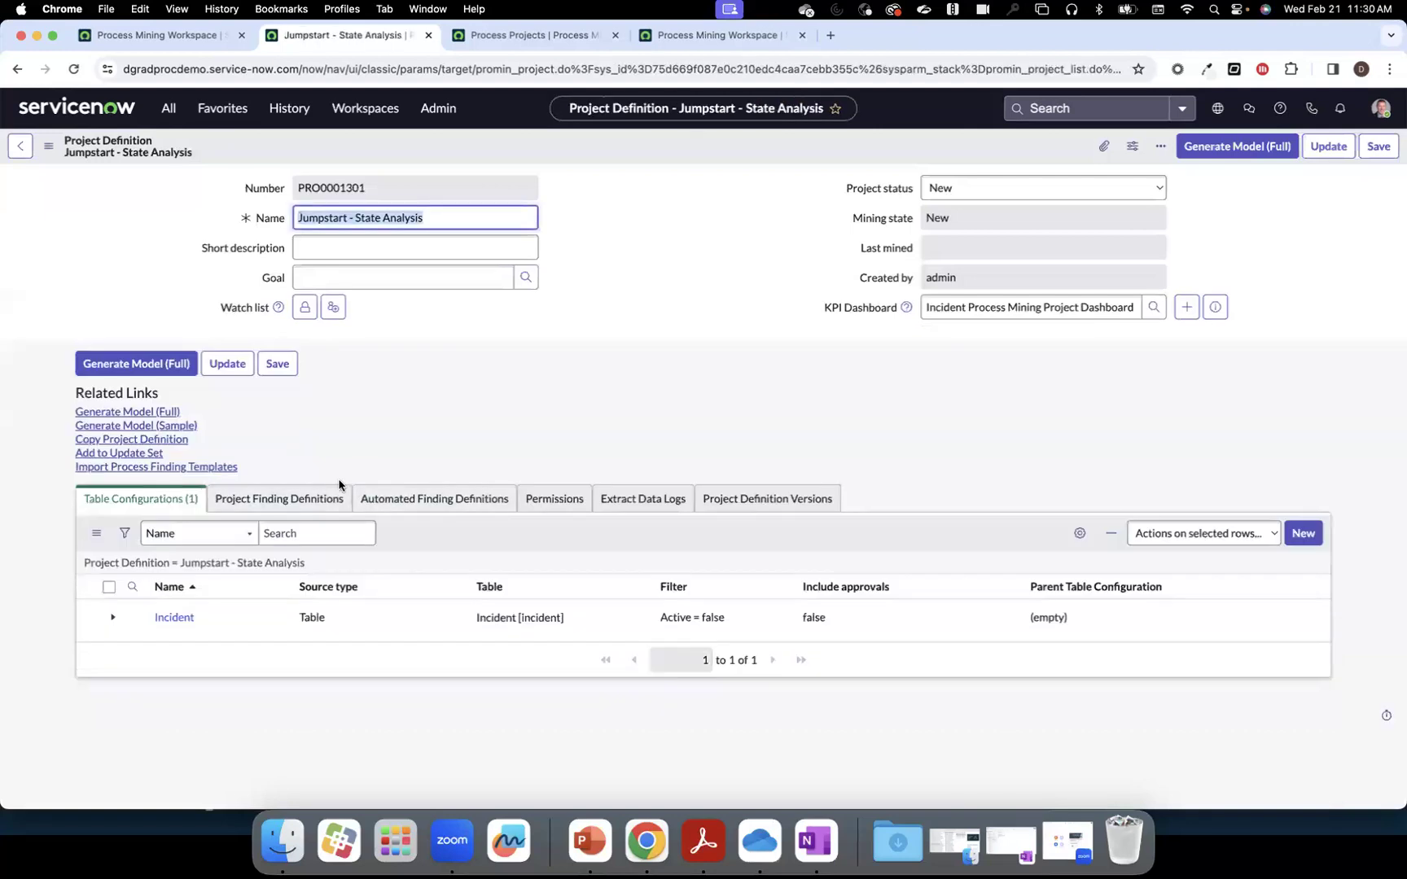
# Import the process finding templates into the project and review its project and automated finding definitions.
pyautogui.click(156, 469)
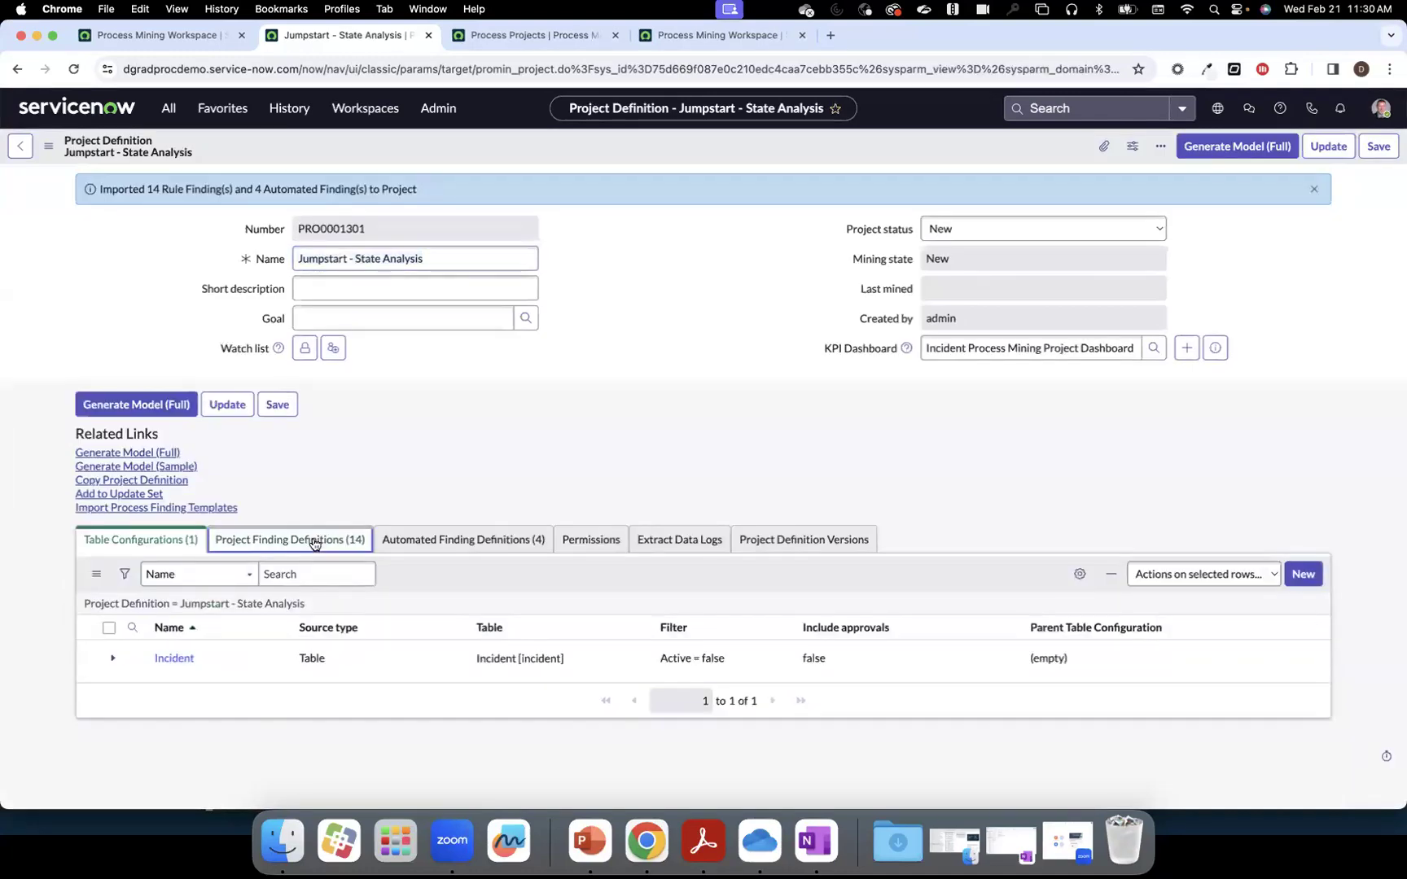
pyautogui.click(314, 543)
pyautogui.scroll(-5, 412, 472)
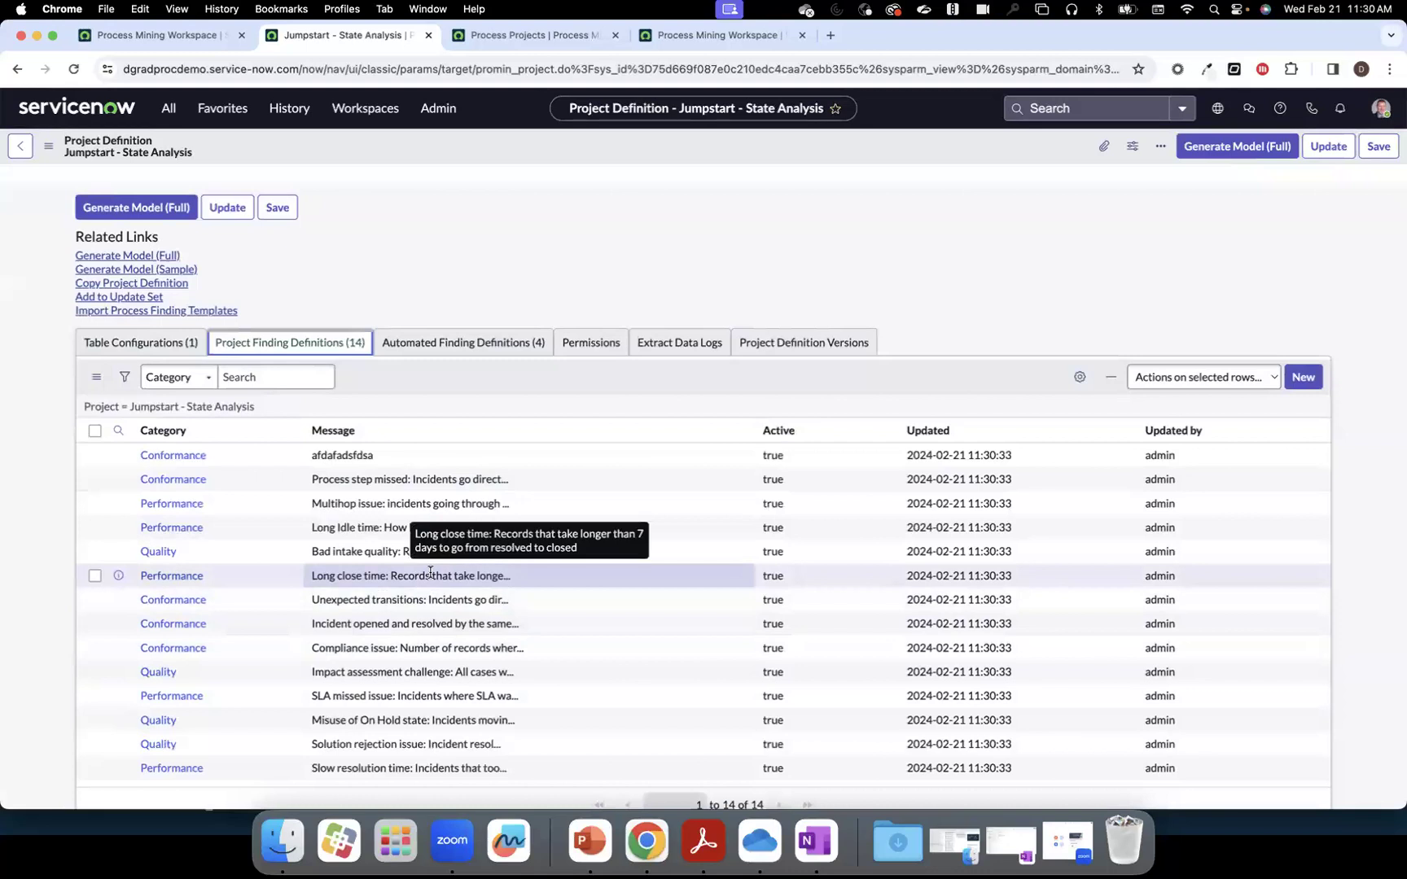
pyautogui.click(451, 348)
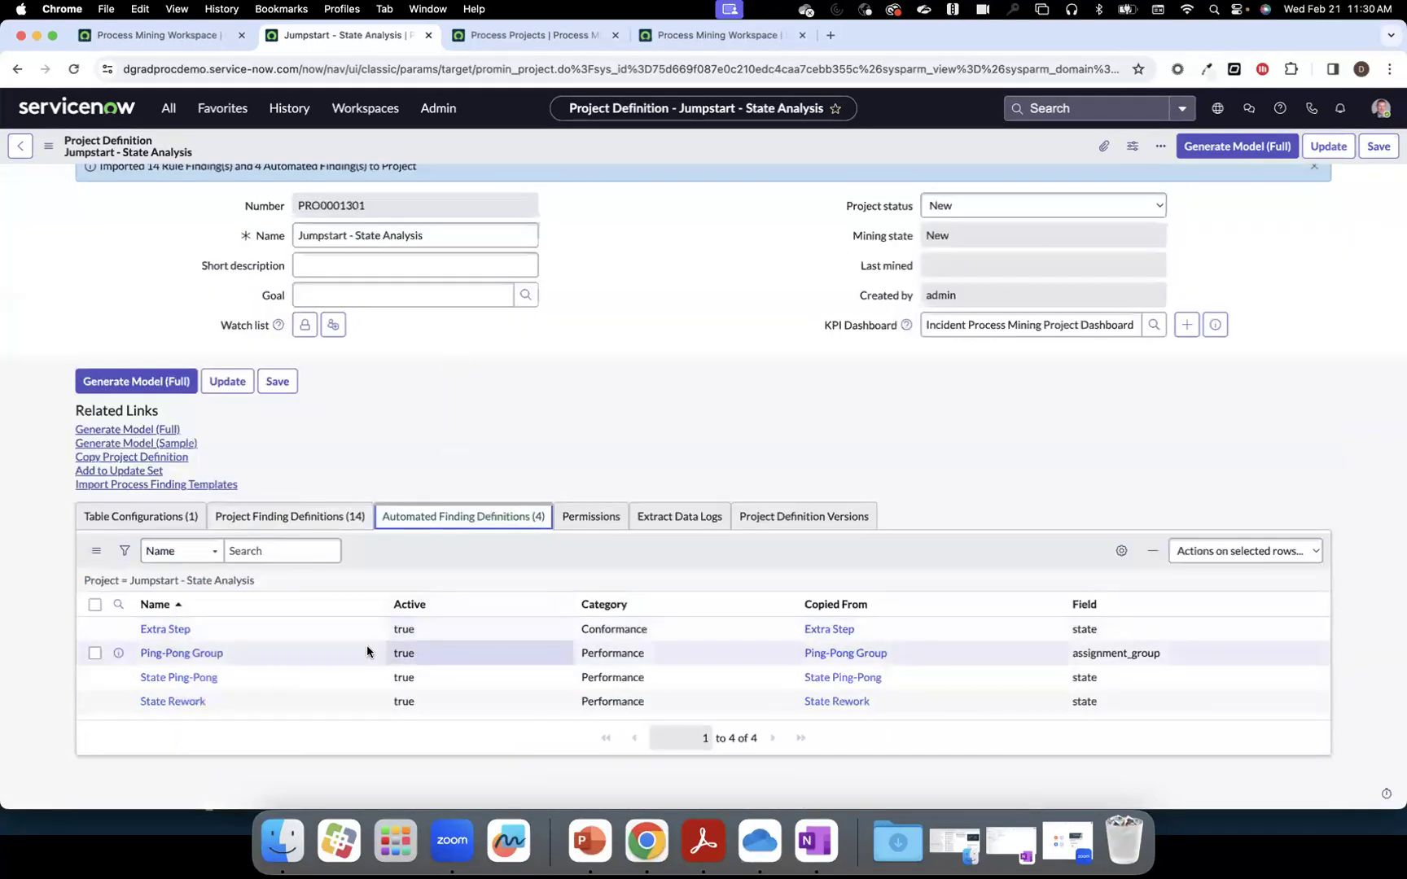
pyautogui.click(301, 518)
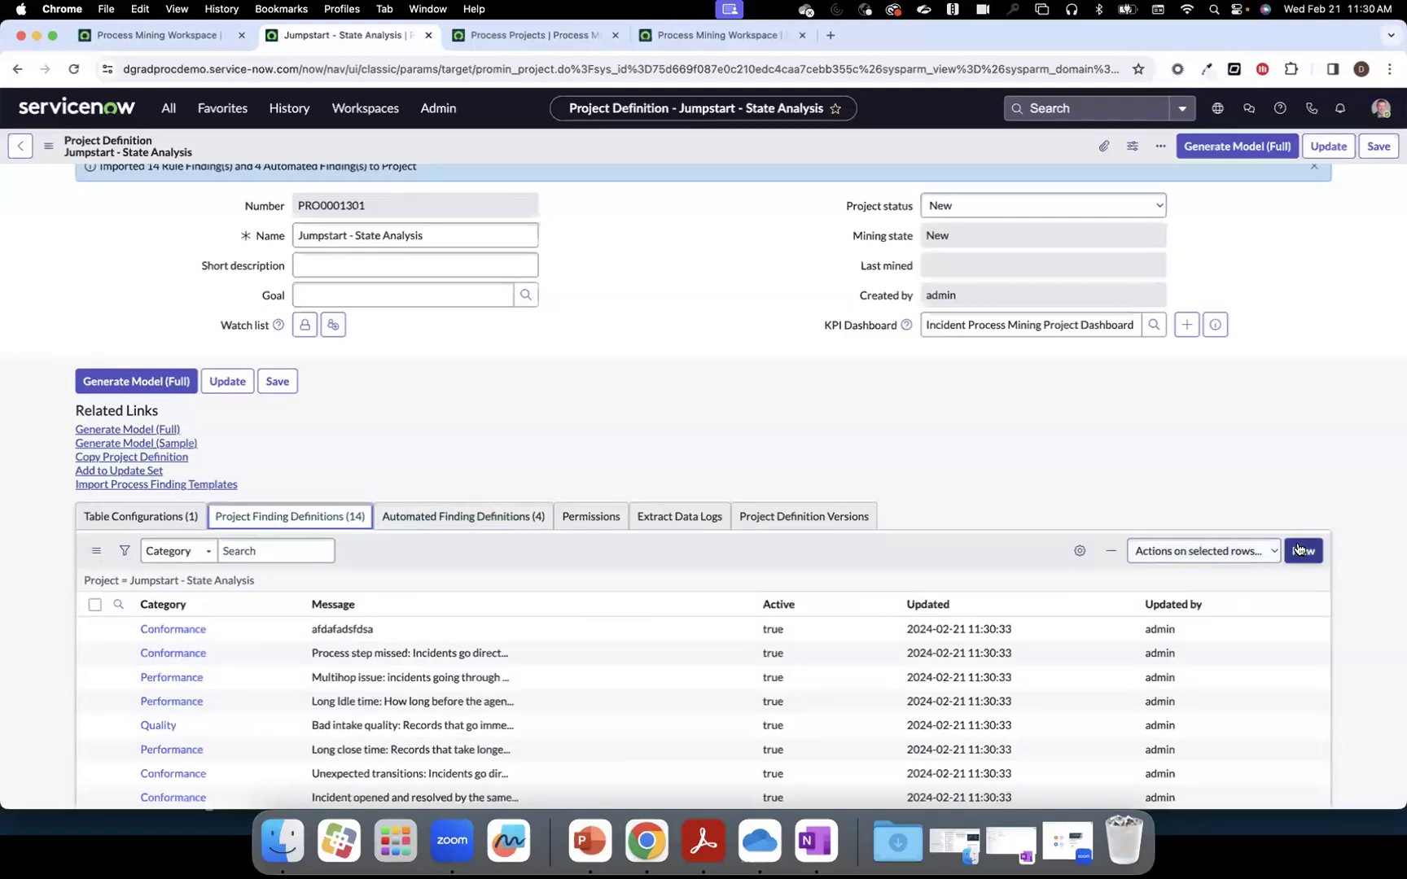
pyautogui.scroll(-2, 1303, 529)
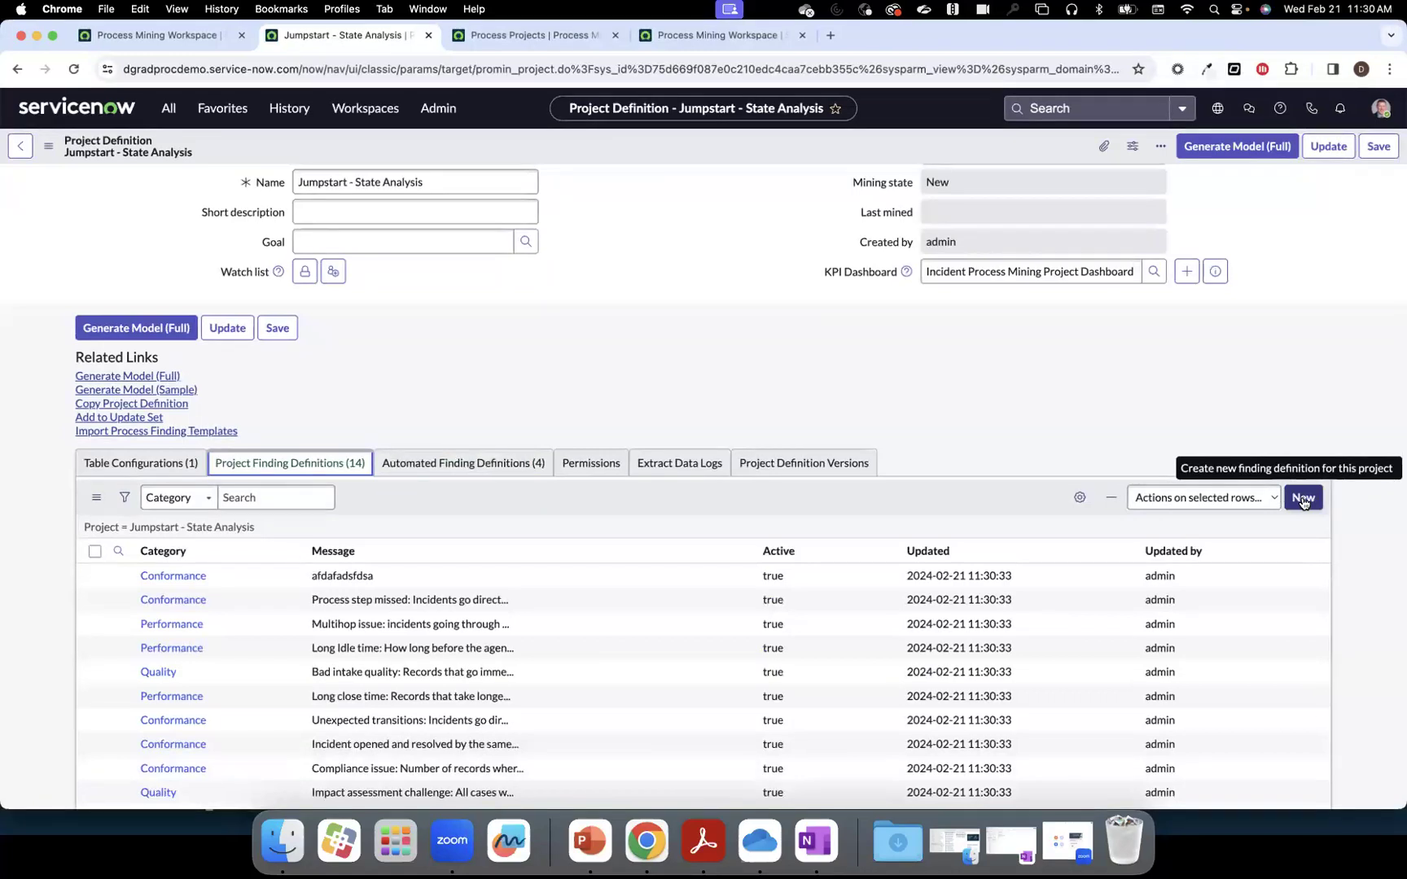
pyautogui.scroll(-2, 1033, 451)
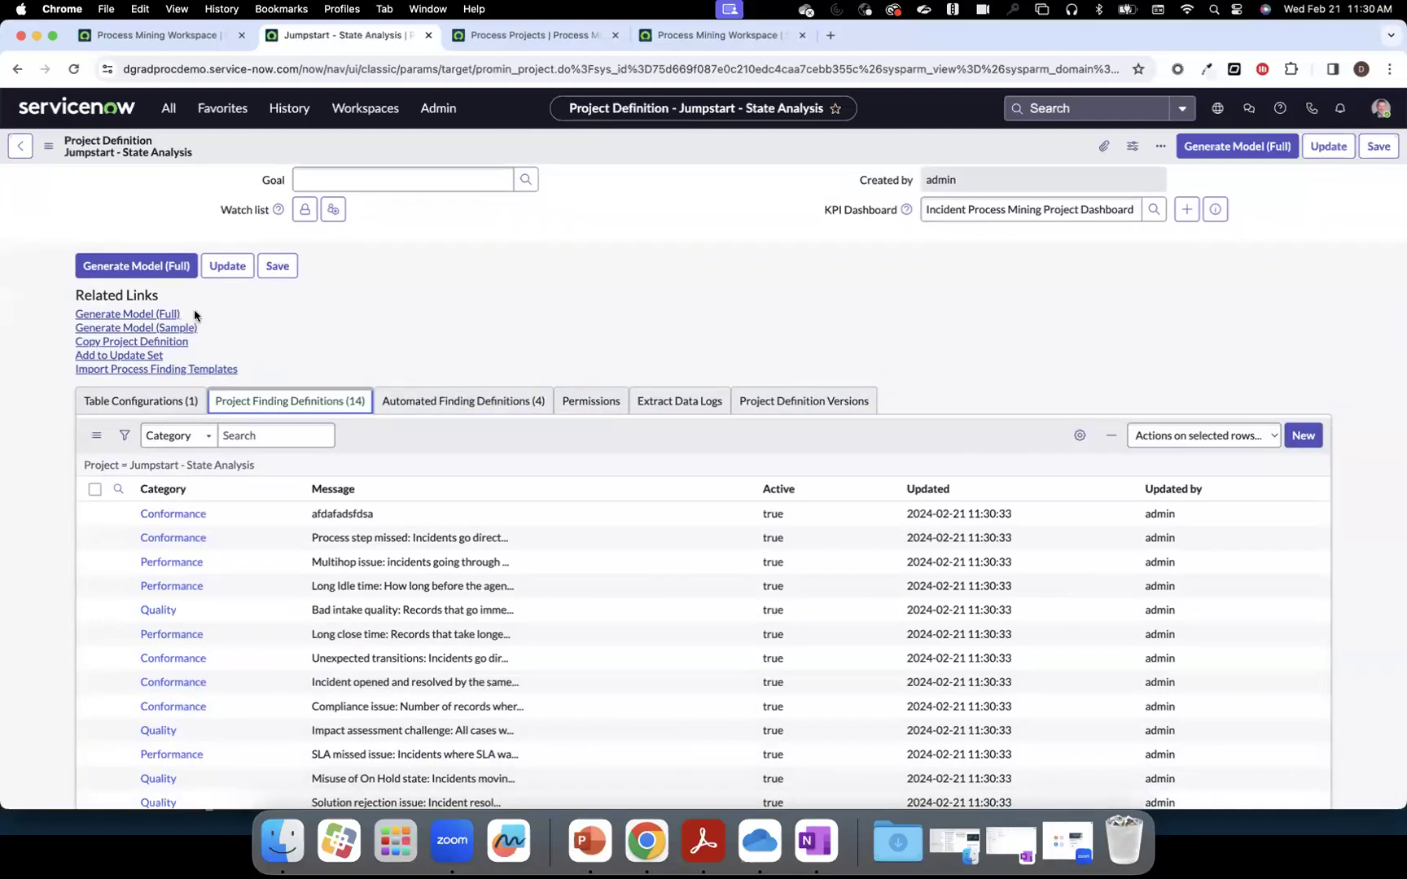
# Generate the sample model for the project and open the mined result in the analyst workspace.
pyautogui.click(182, 329)
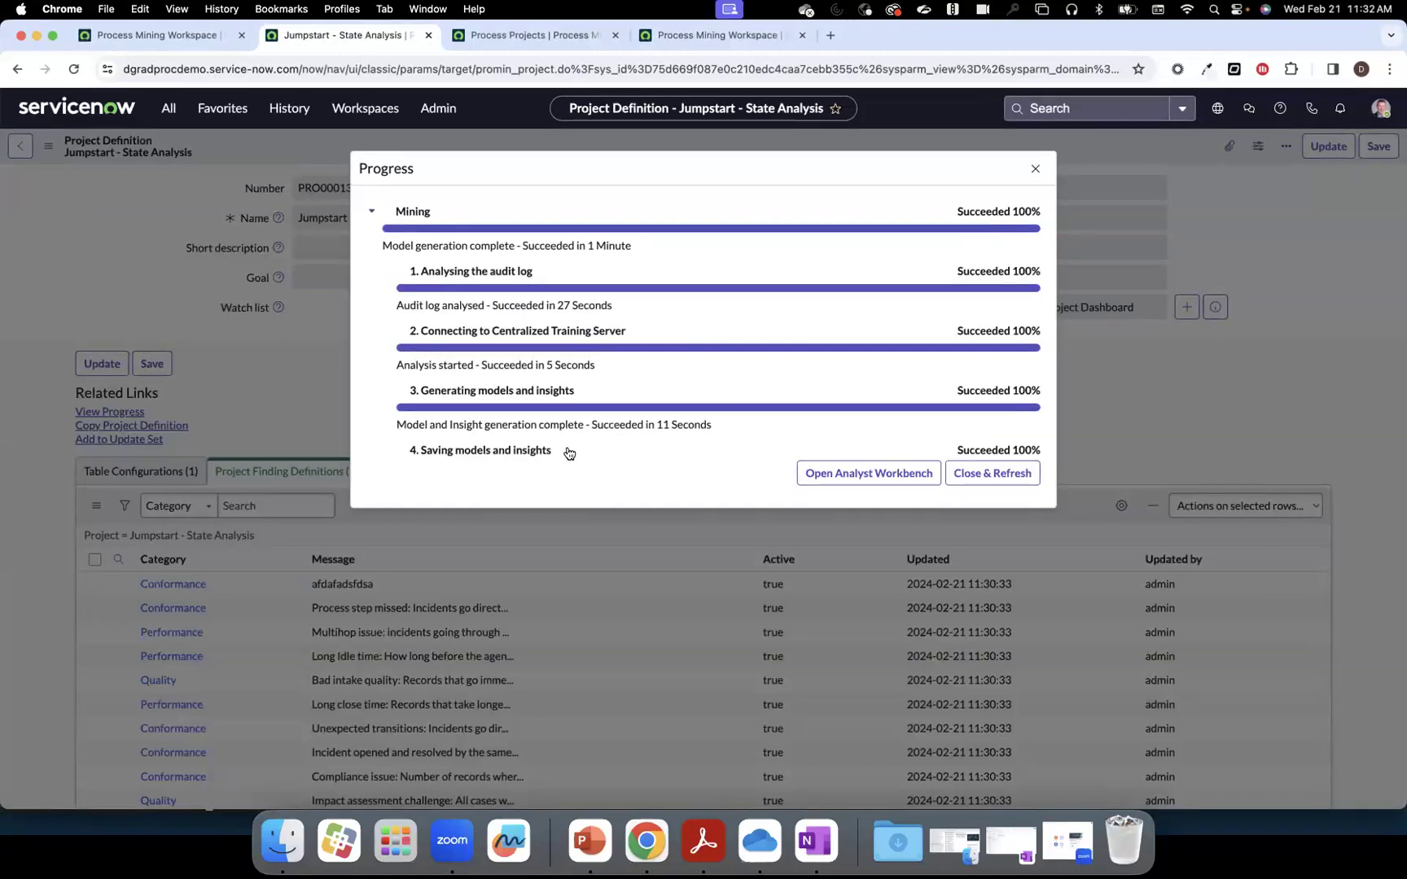
pyautogui.click(869, 474)
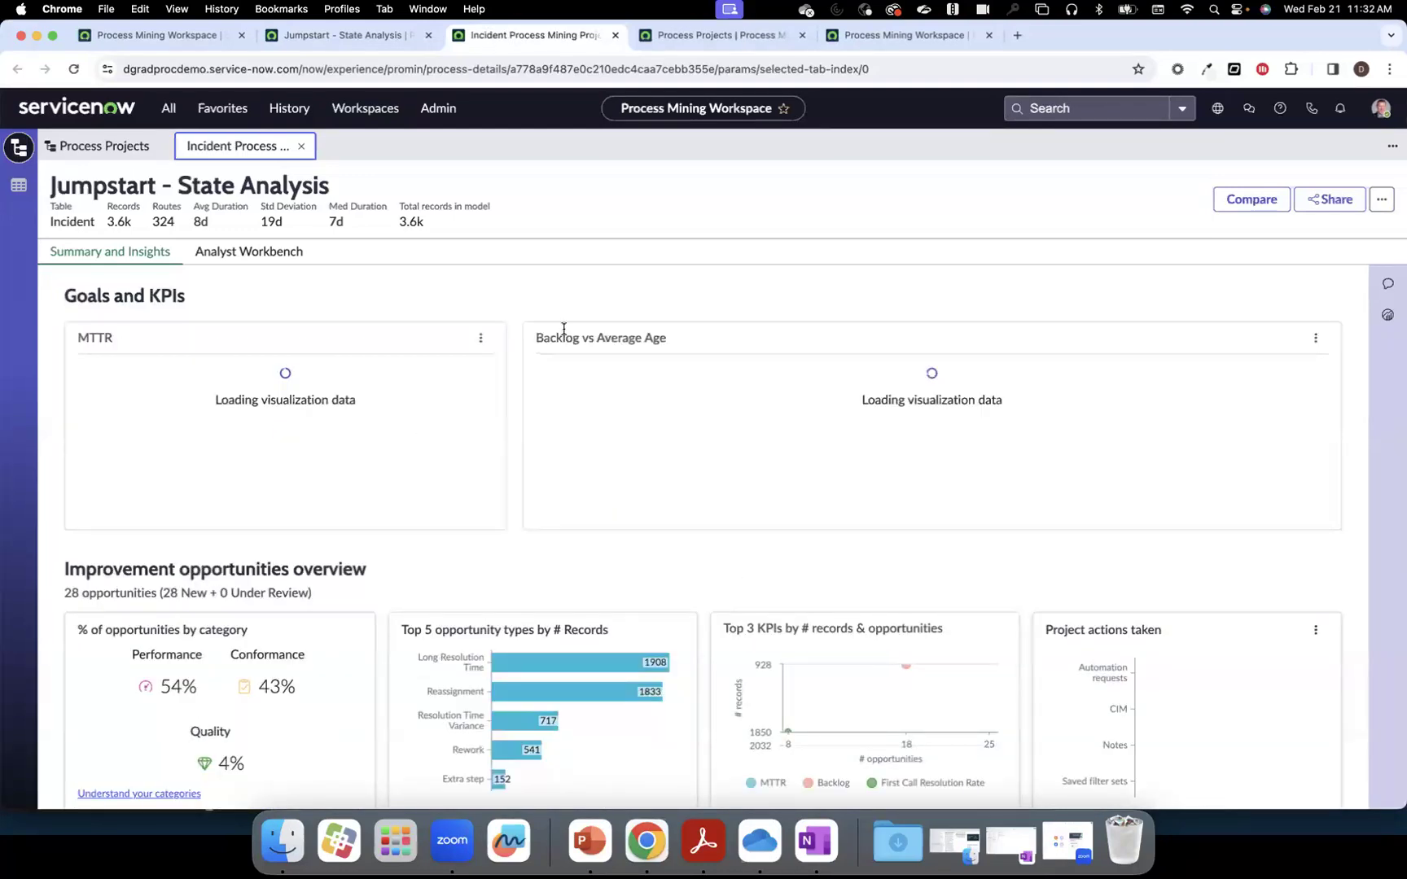
# Examine the KPIs, improvement opportunities overview and new opportunities list, including the actions for "Incident opened and resolved by the same person".
pyautogui.scroll(-4, 568, 435)
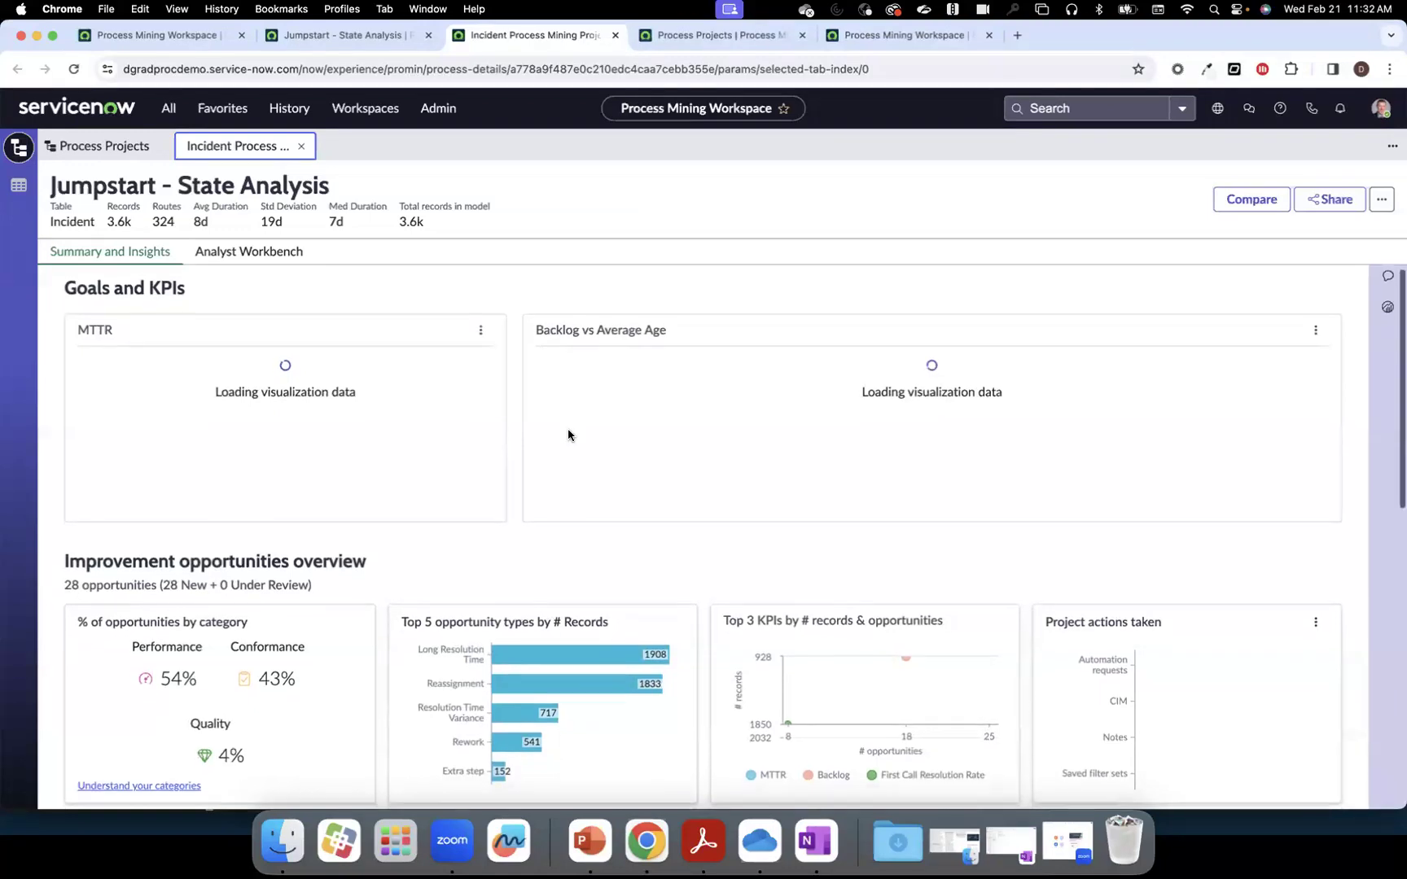
pyautogui.scroll(-1, 569, 437)
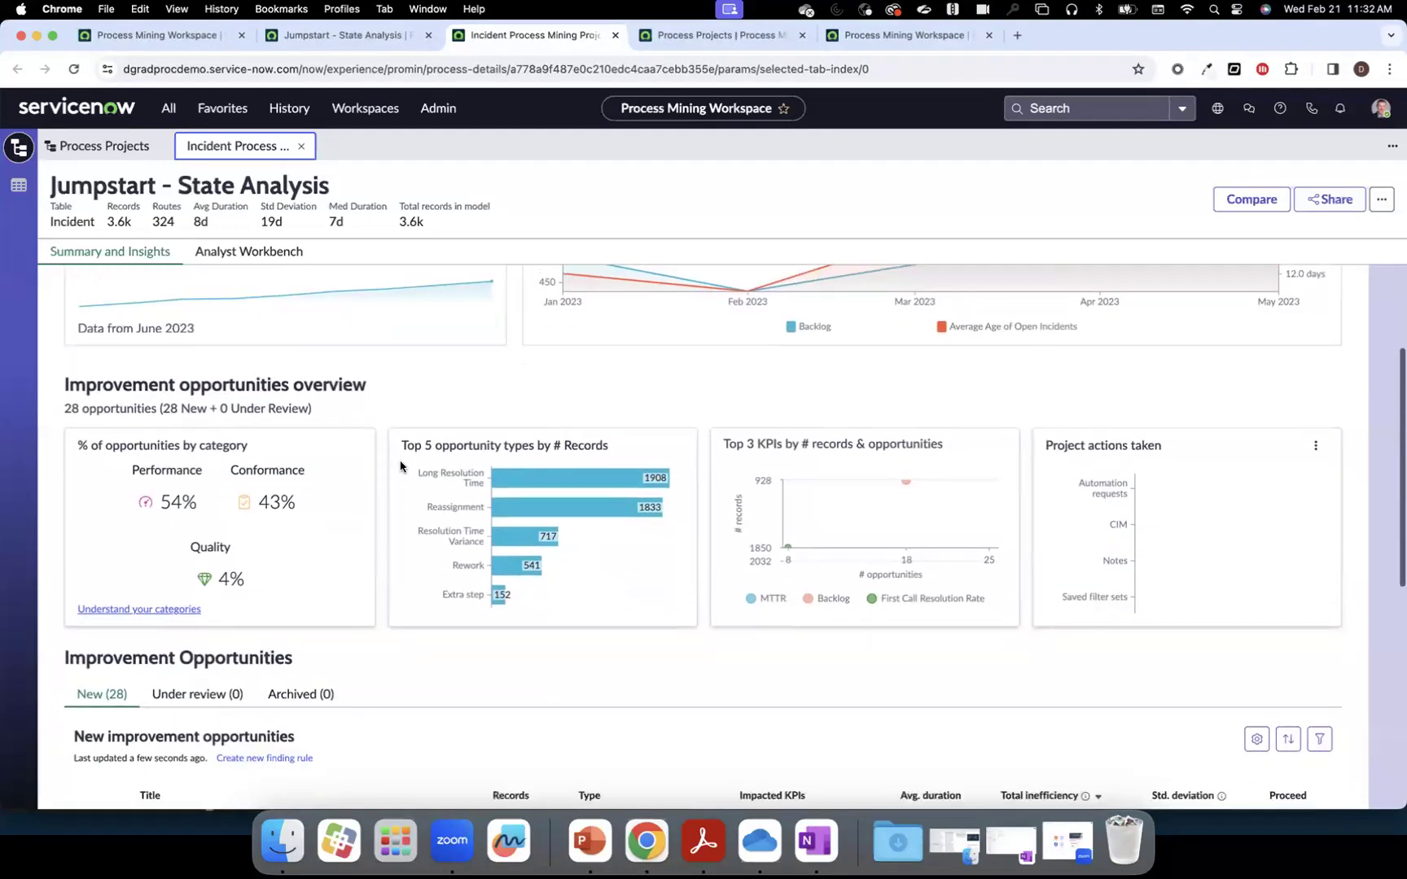
pyautogui.moveTo(527, 568)
pyautogui.scroll(-1, 527, 569)
pyautogui.scroll(-5, 529, 586)
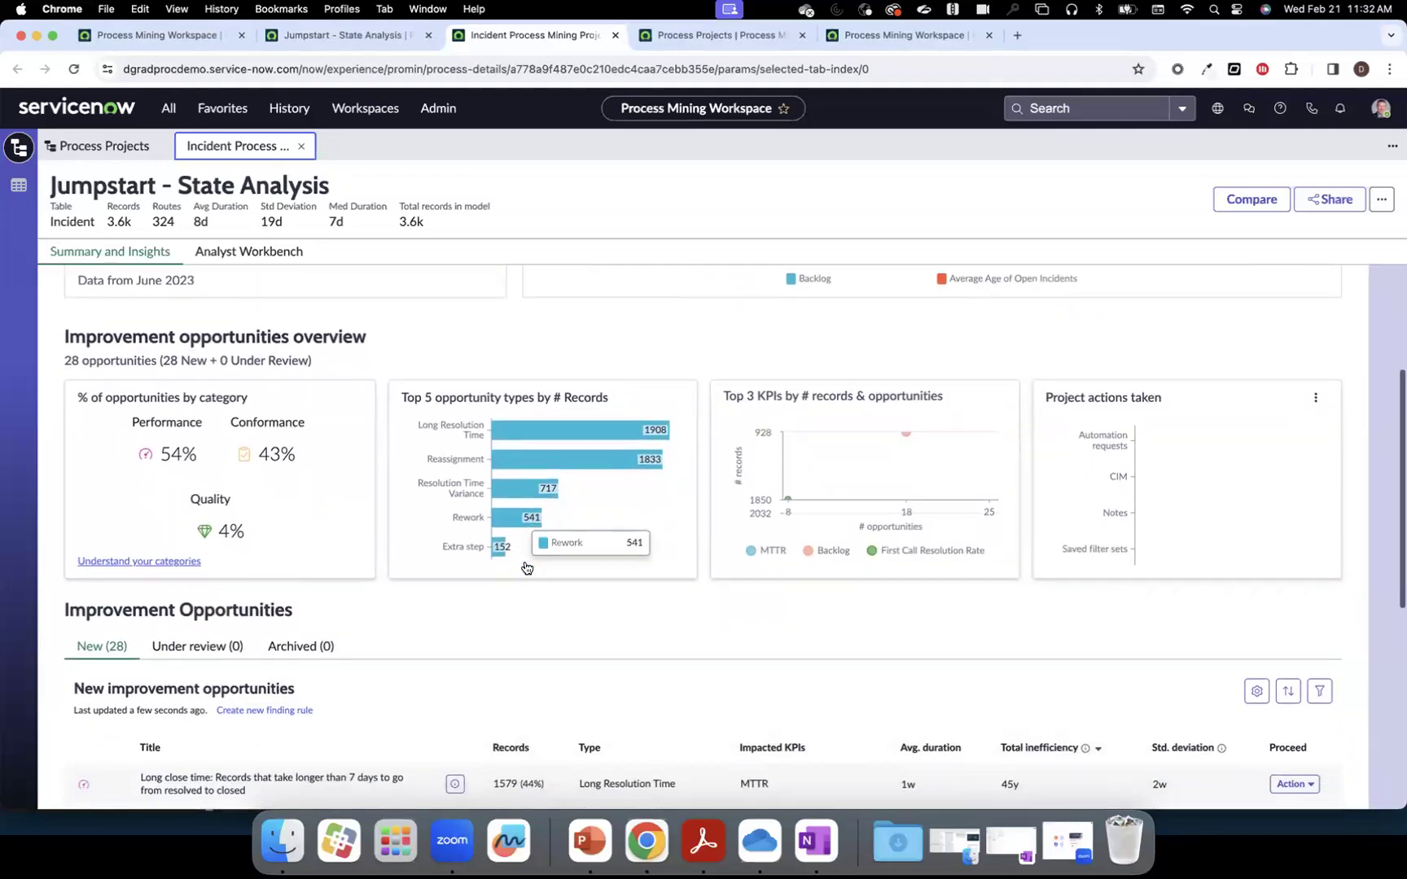
pyautogui.scroll(-3, 534, 613)
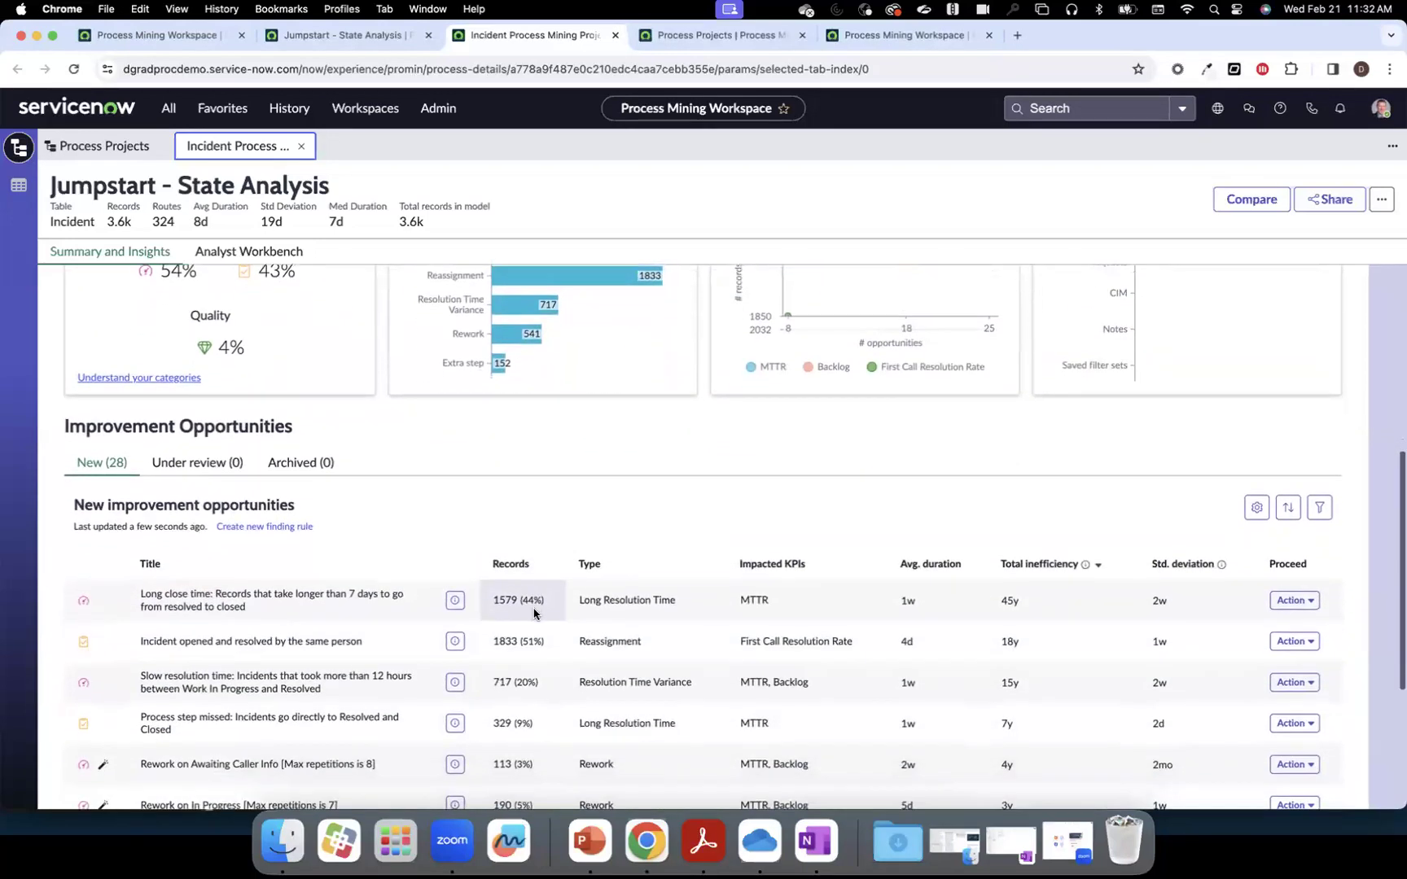
pyautogui.scroll(-4, 534, 609)
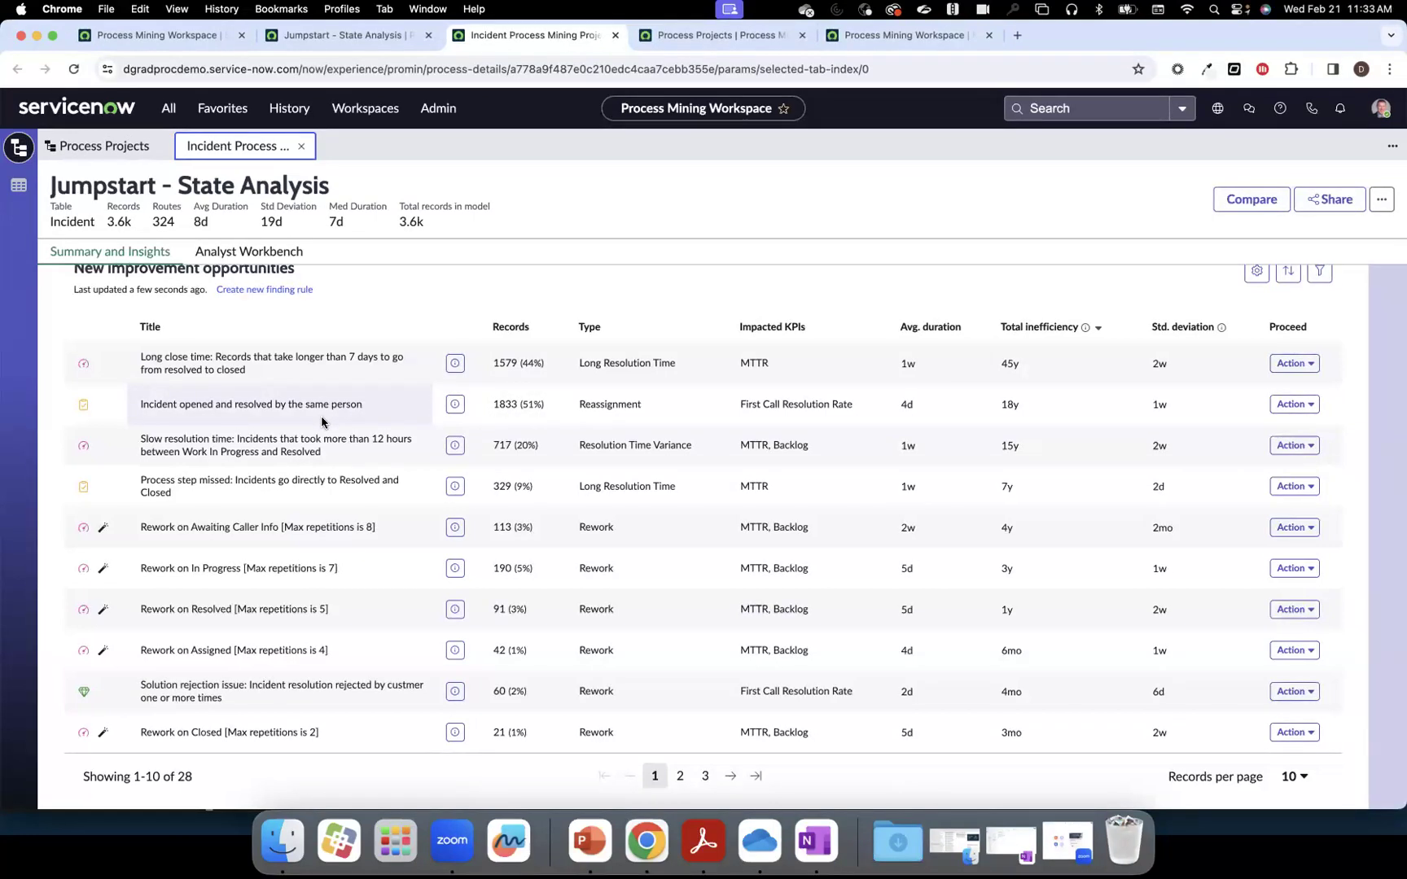
pyautogui.click(1282, 405)
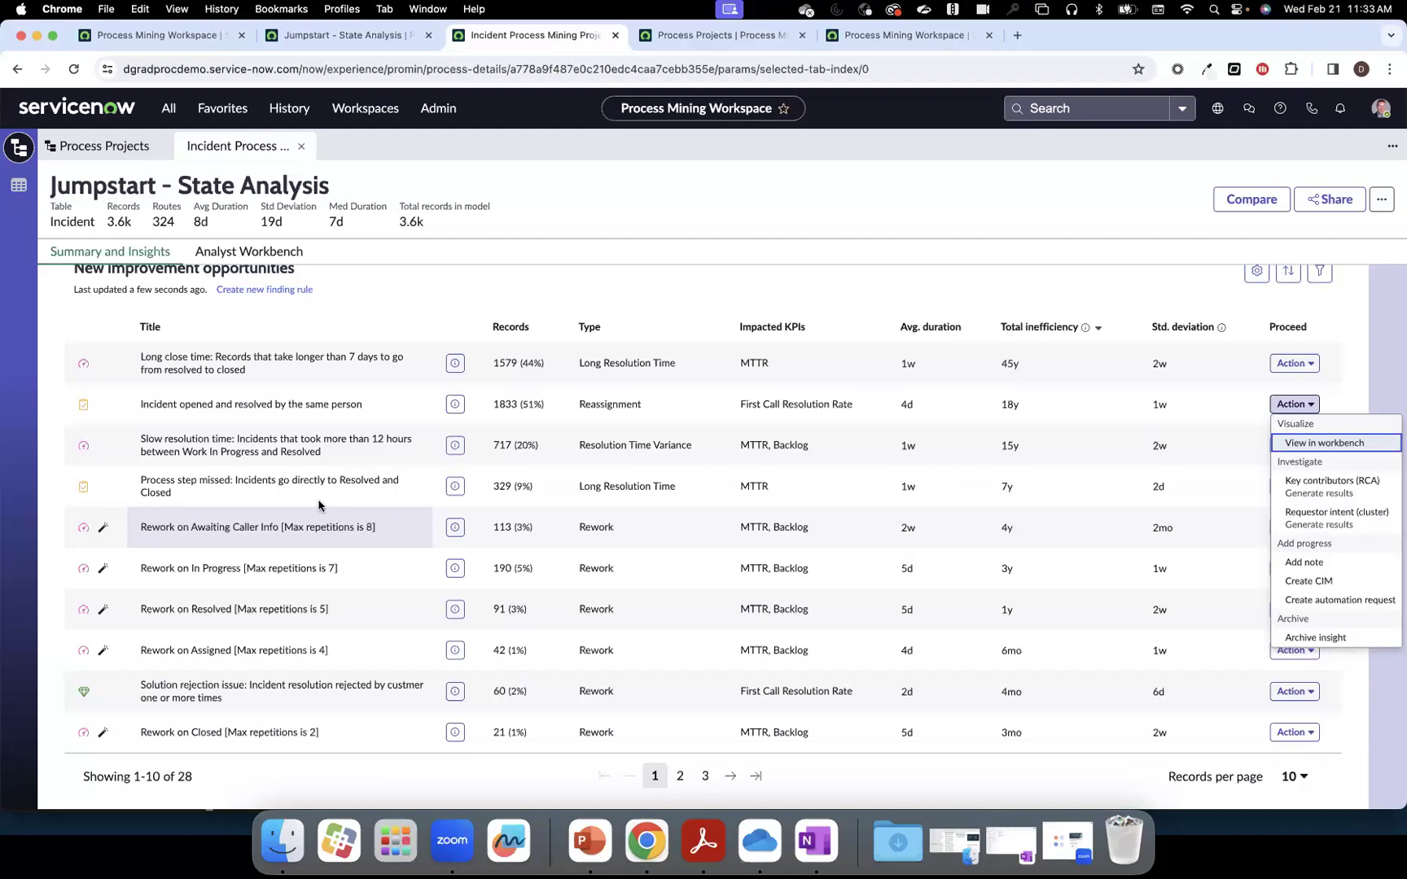
# Open the process map in the Analyst Workbench and set the model's connections to 50%.
pyautogui.click(245, 254)
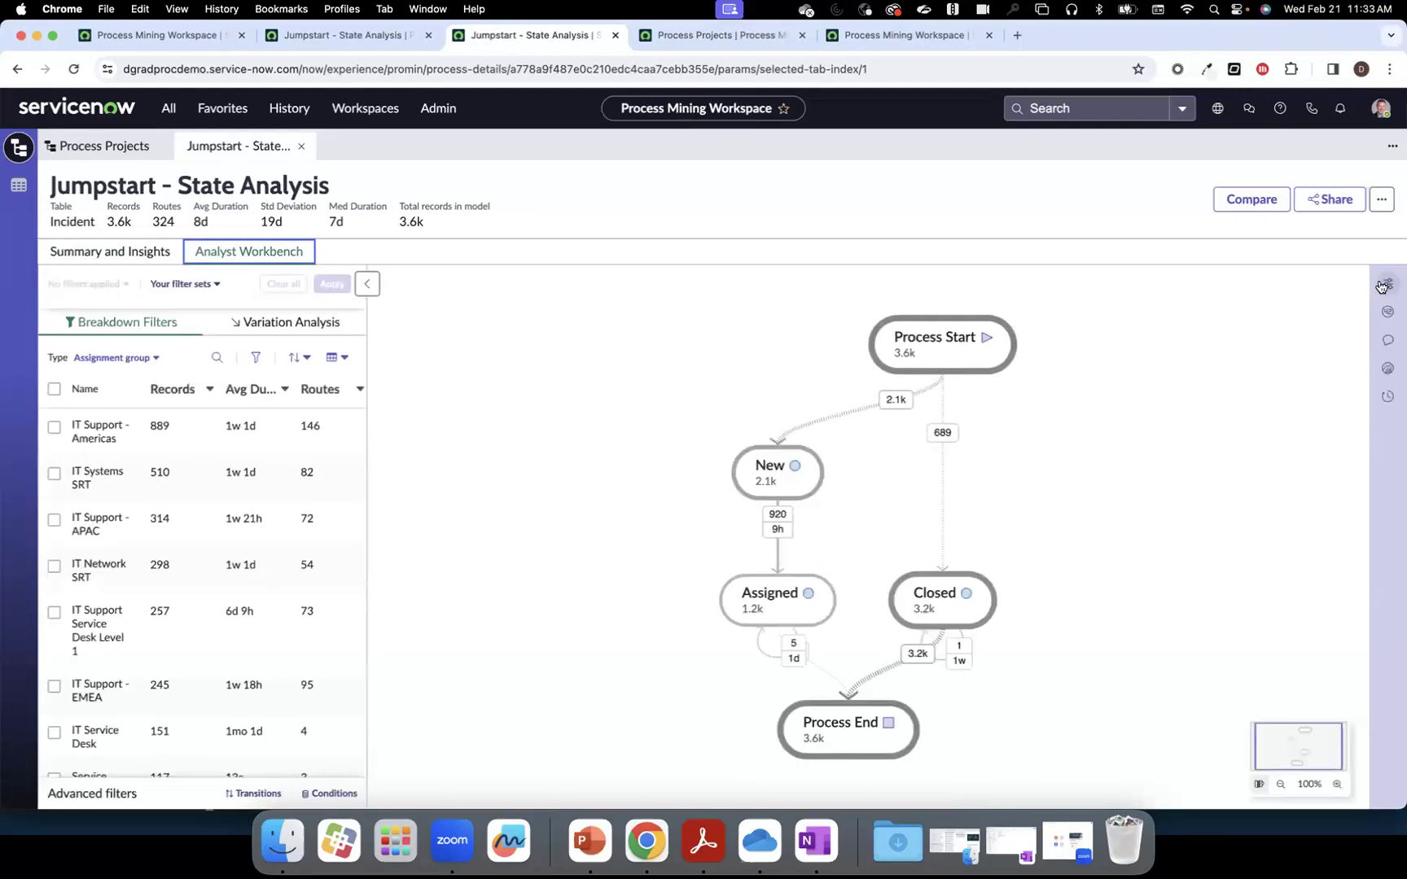
pyautogui.click(1387, 284)
pyautogui.moveTo(1333, 426); pyautogui.dragTo(1226, 425)
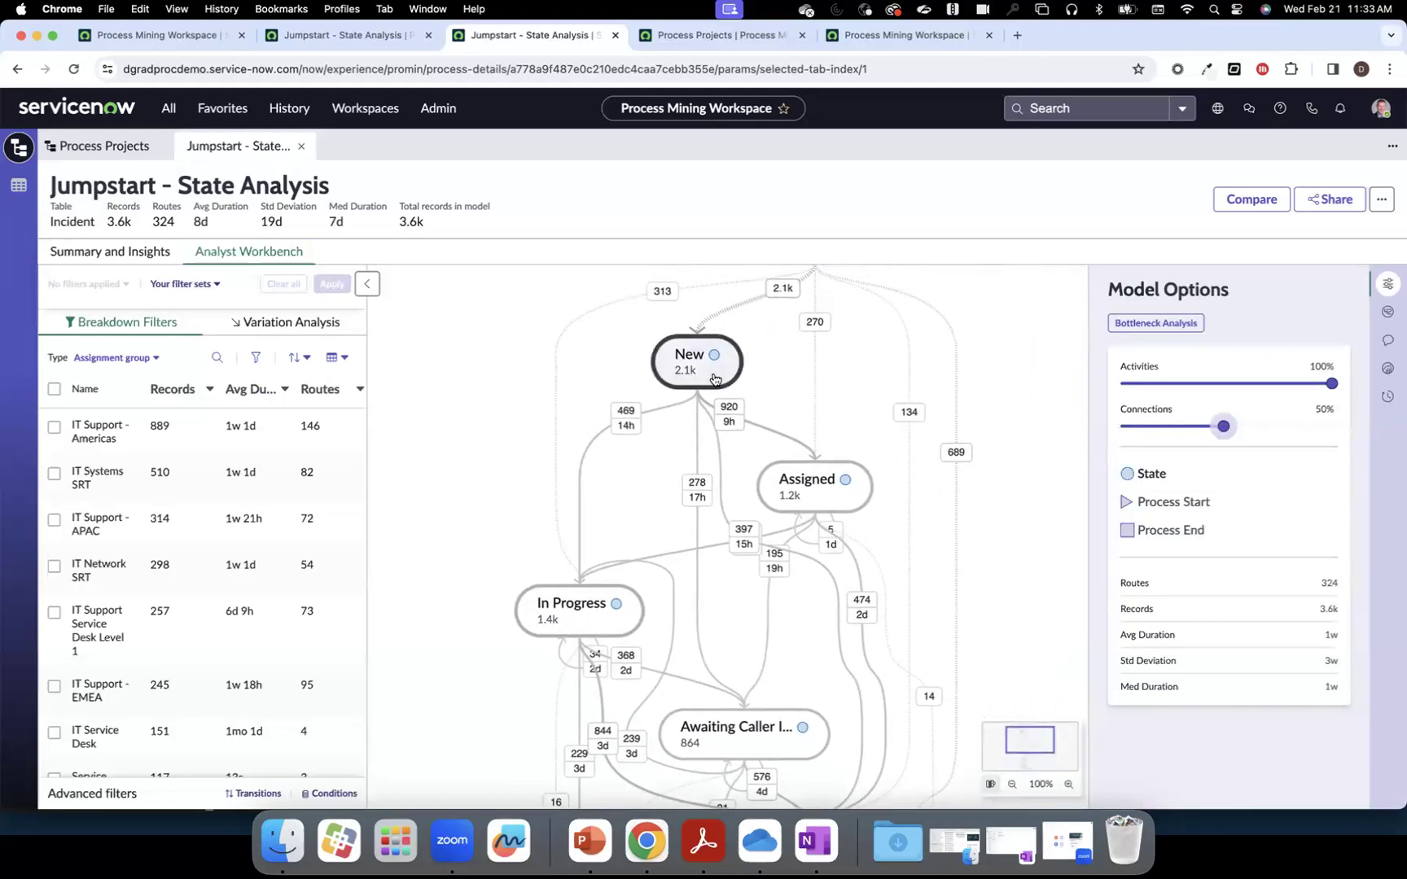
# Inspect the statistics, duration distribution and available analyses of the Assigned to In Progress transition, and close its details.
pyautogui.click(754, 540)
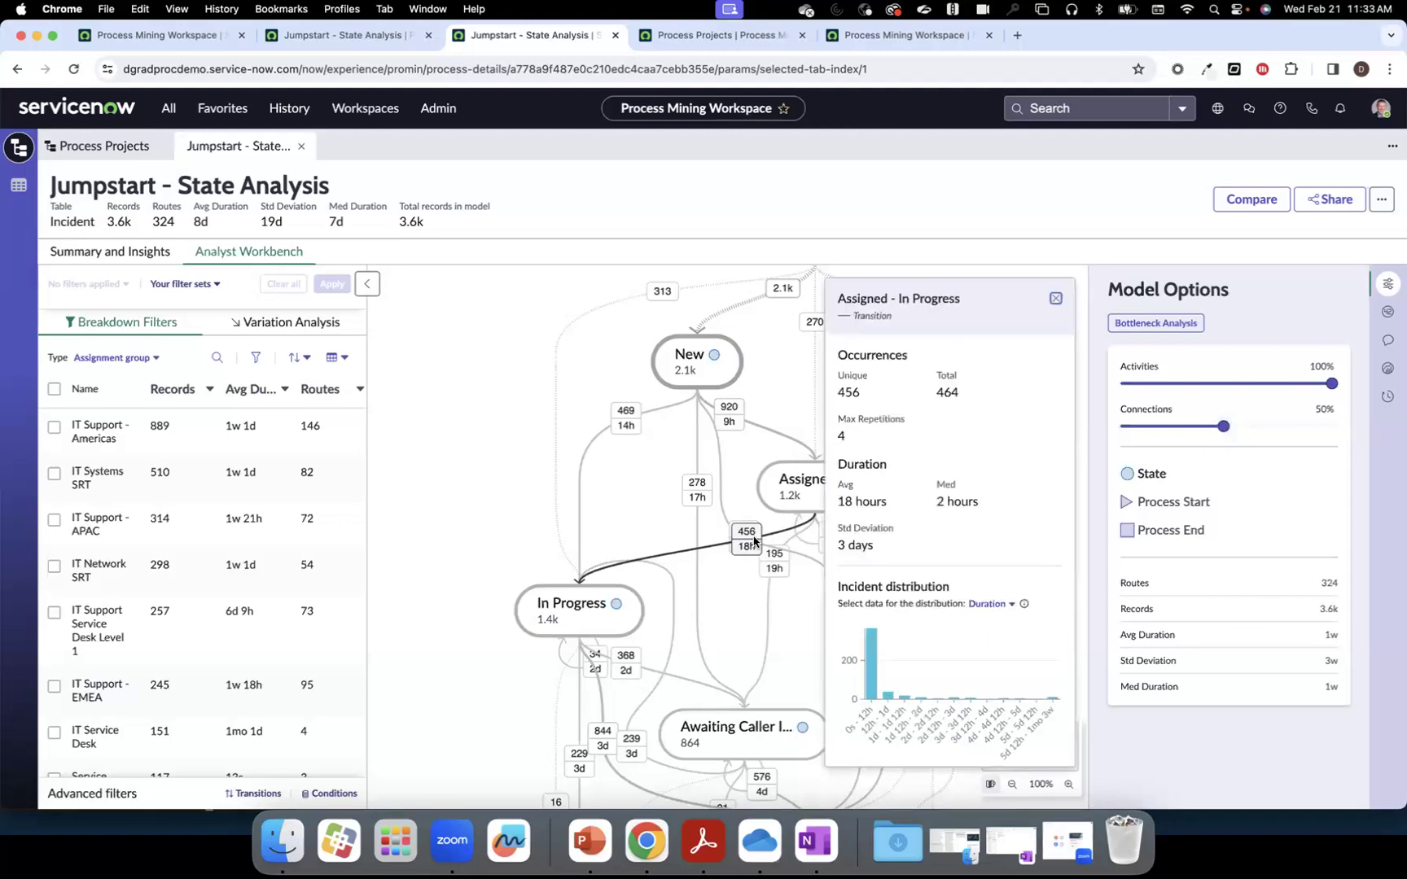
pyautogui.scroll(-1, 935, 509)
pyautogui.scroll(-1, 936, 504)
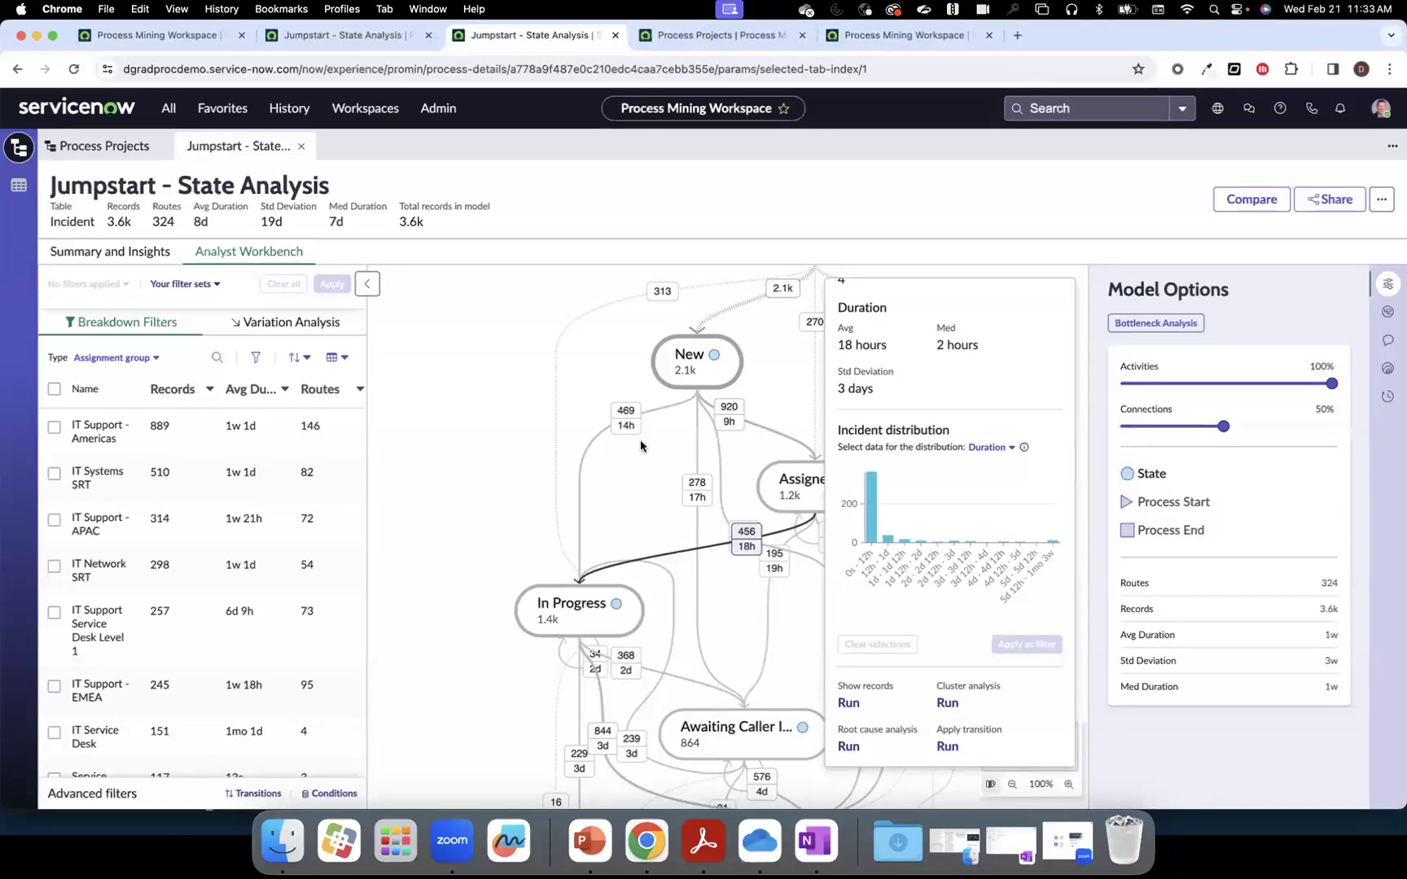
pyautogui.click(510, 439)
# Switch the breakdown filters to the Category type and look over its sorting choices and filter conditions without applying any.
pyautogui.click(122, 357)
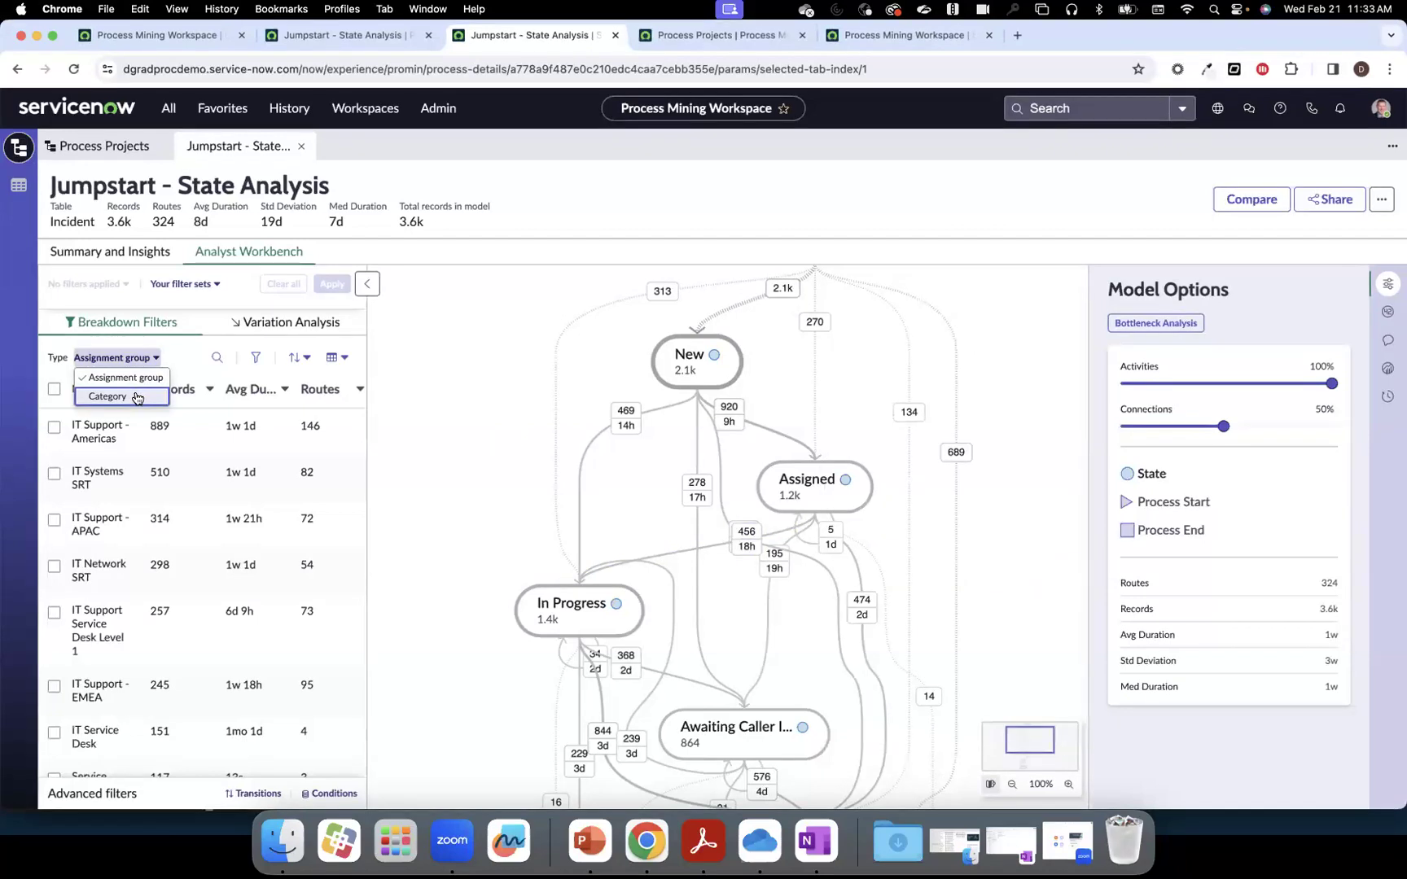
pyautogui.click(137, 397)
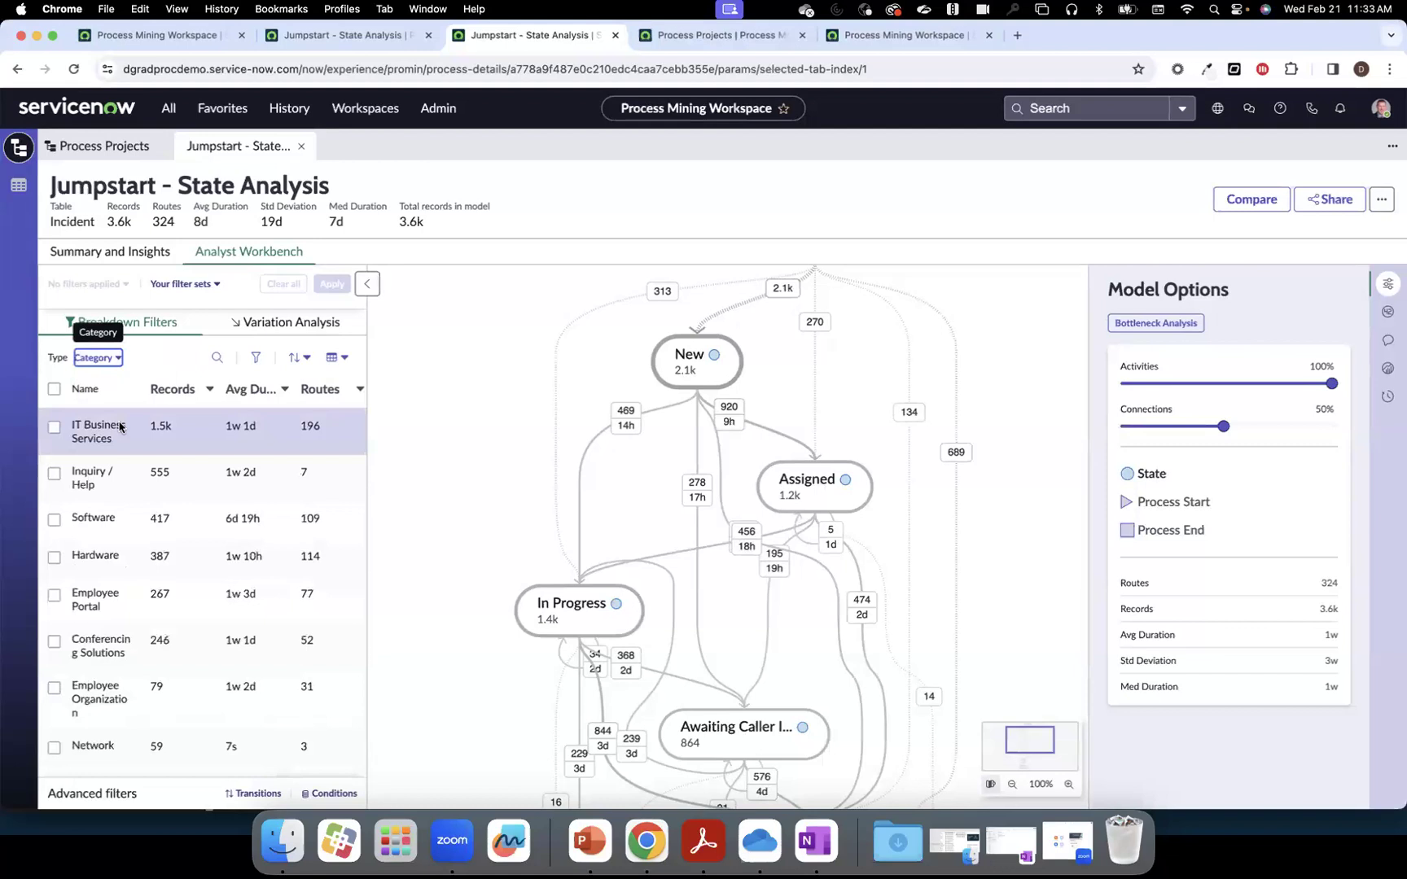
pyautogui.moveTo(169, 424)
pyautogui.click(298, 358)
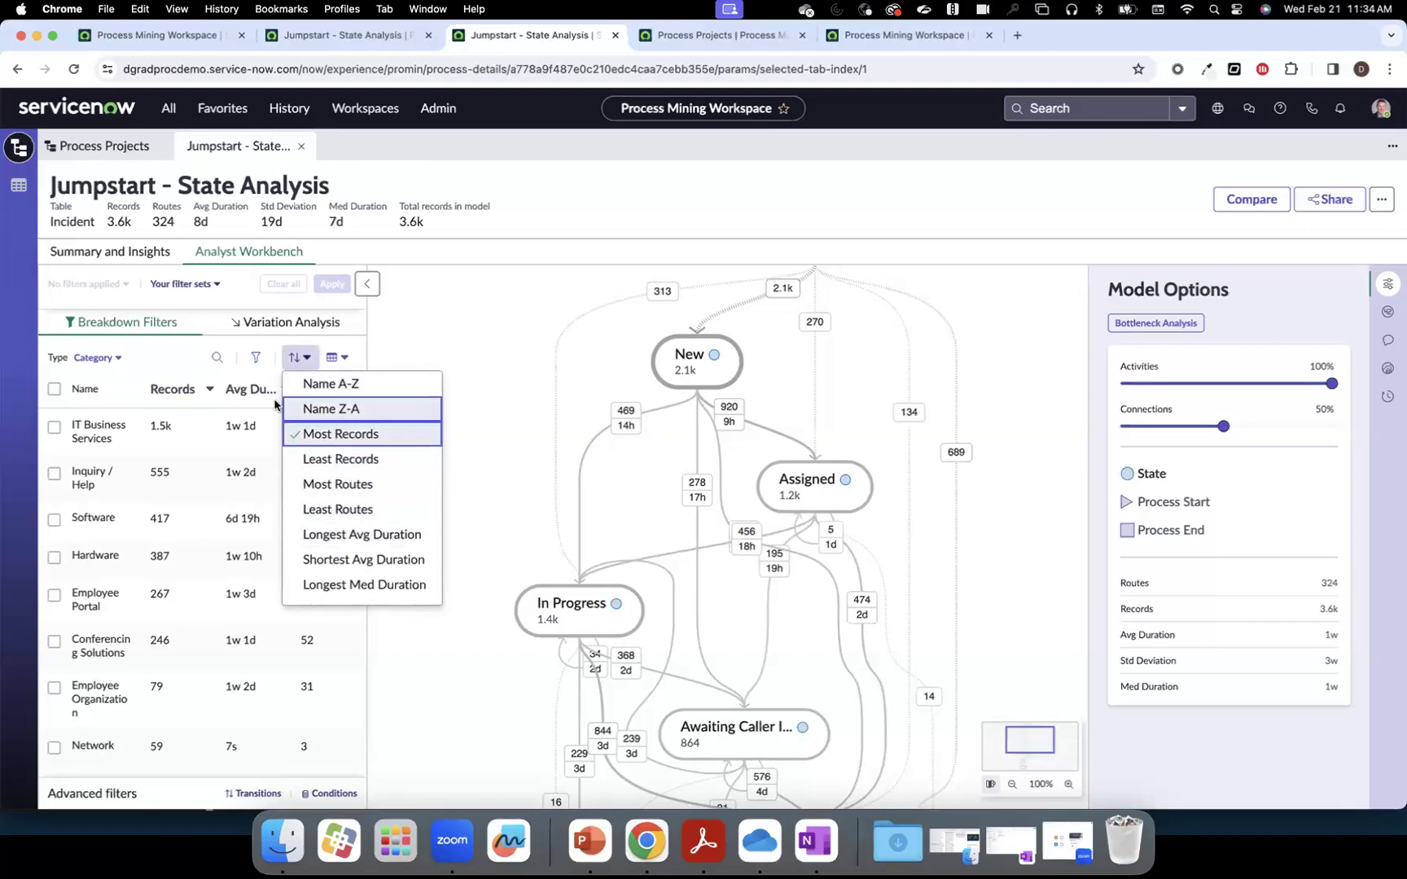
pyautogui.click(256, 360)
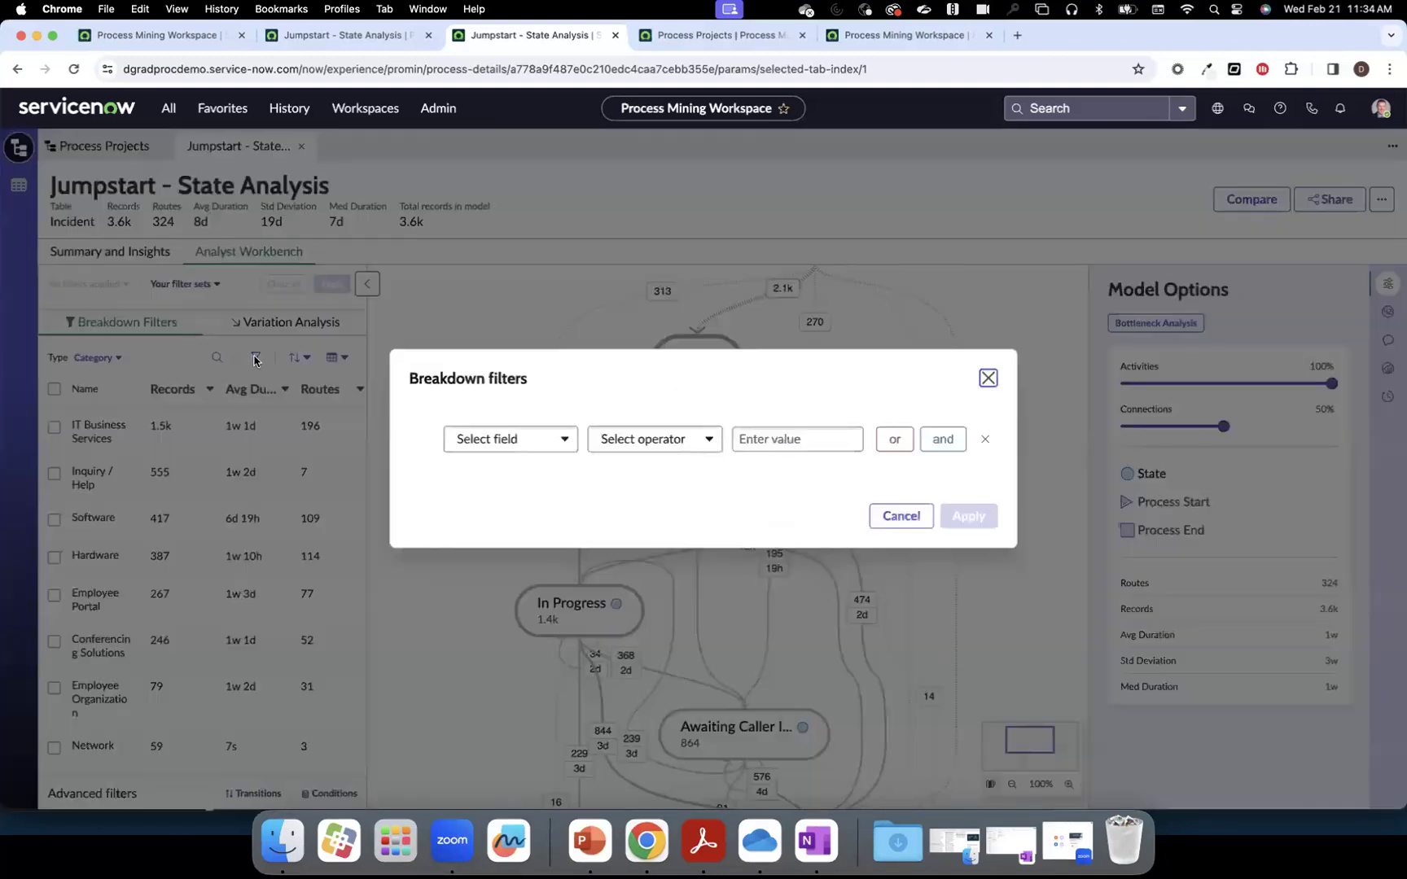
pyautogui.click(987, 379)
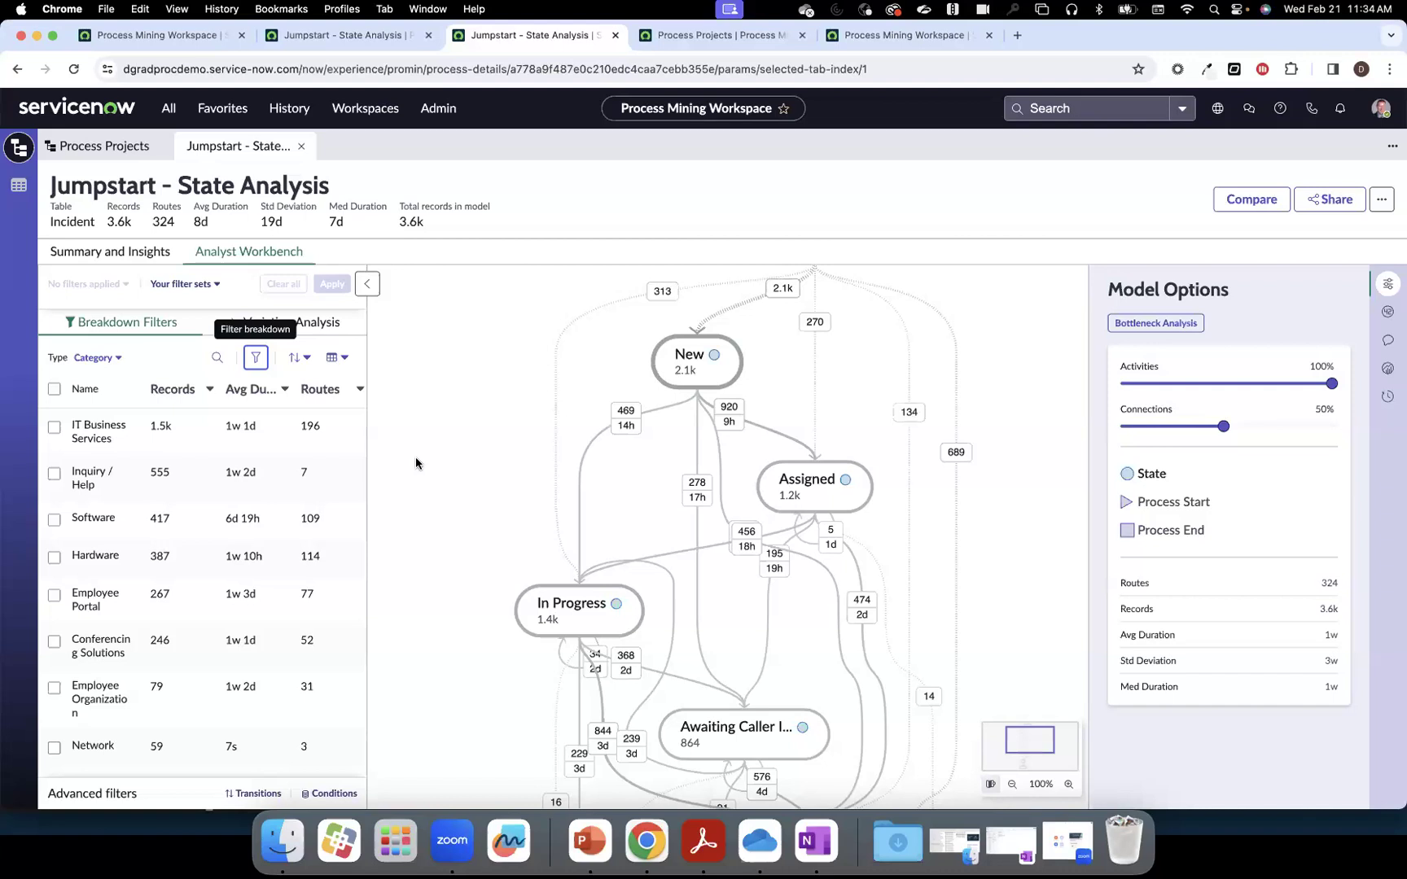
# Create and save a project named "Jumpstart Assignment Group" with Incident Process Mining Project Dashboard as its KPI dashboard.
pyautogui.click(151, 148)
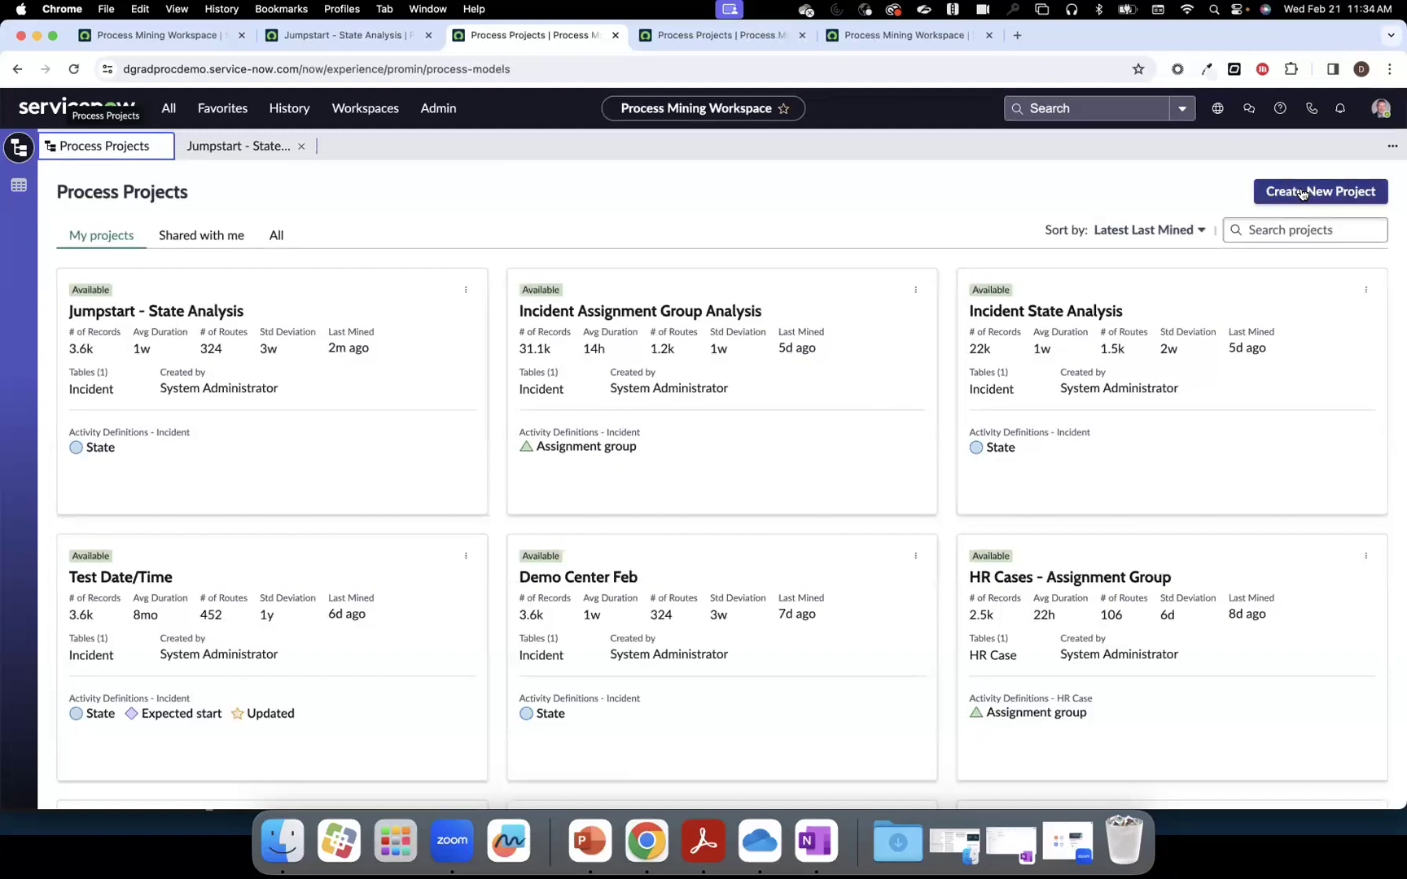
pyautogui.click(1301, 193)
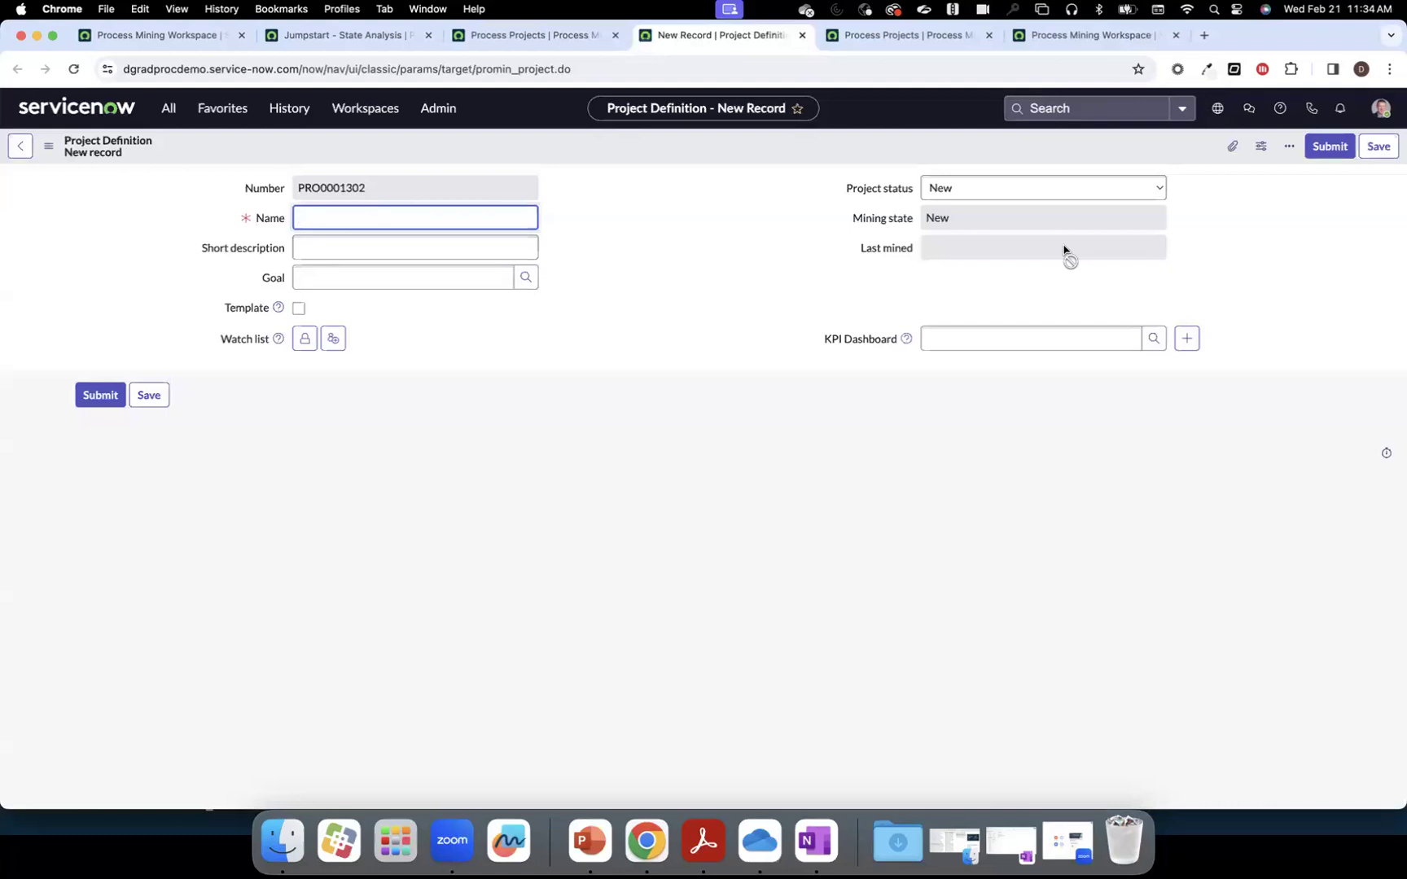
pyautogui.write('Jumpstart Assignment Group')
pyautogui.click(1155, 340)
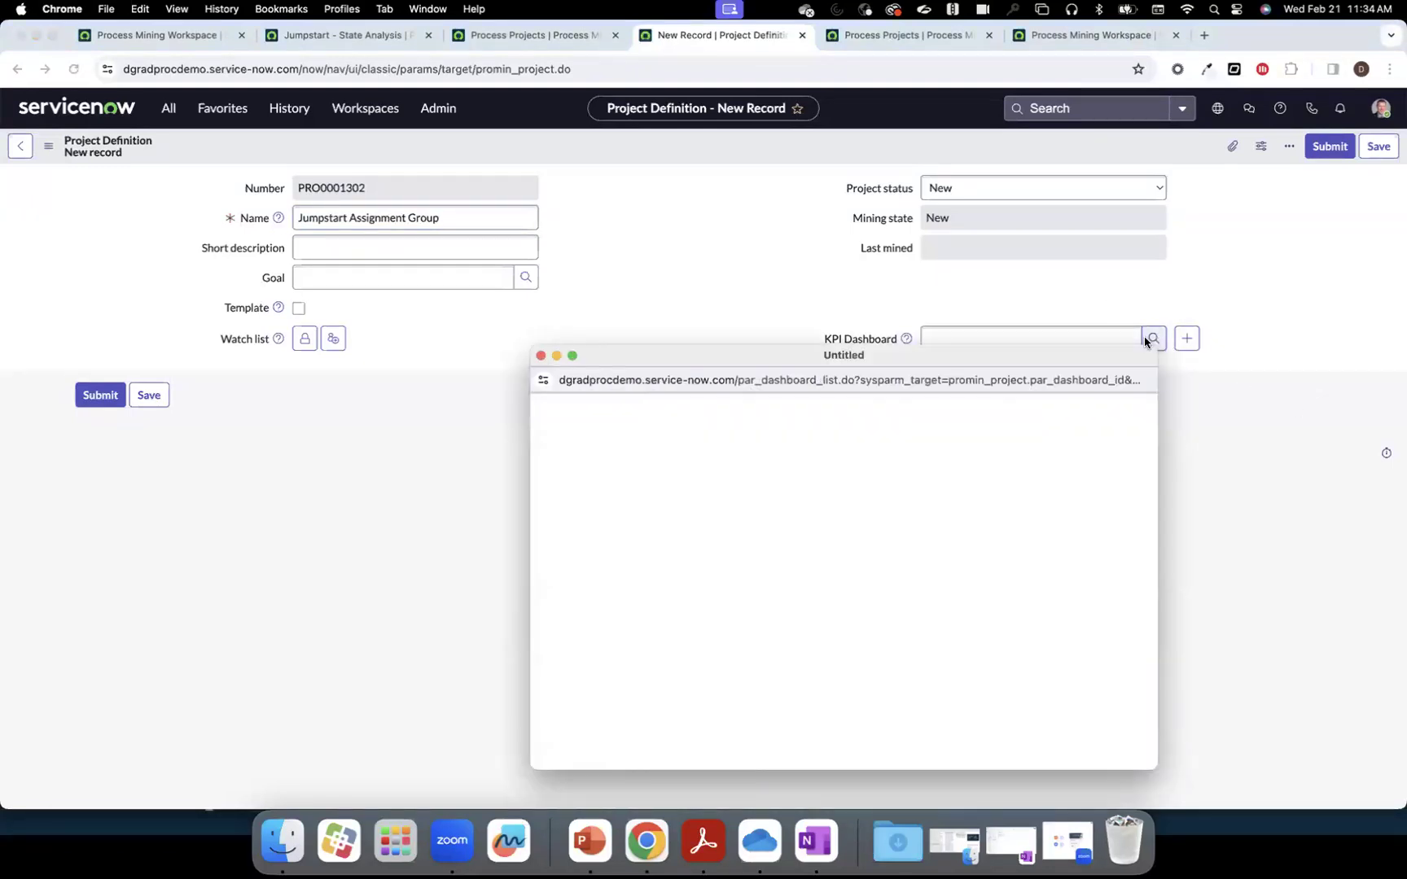
pyautogui.scroll(-3, 720, 576)
pyautogui.scroll(-3, 720, 578)
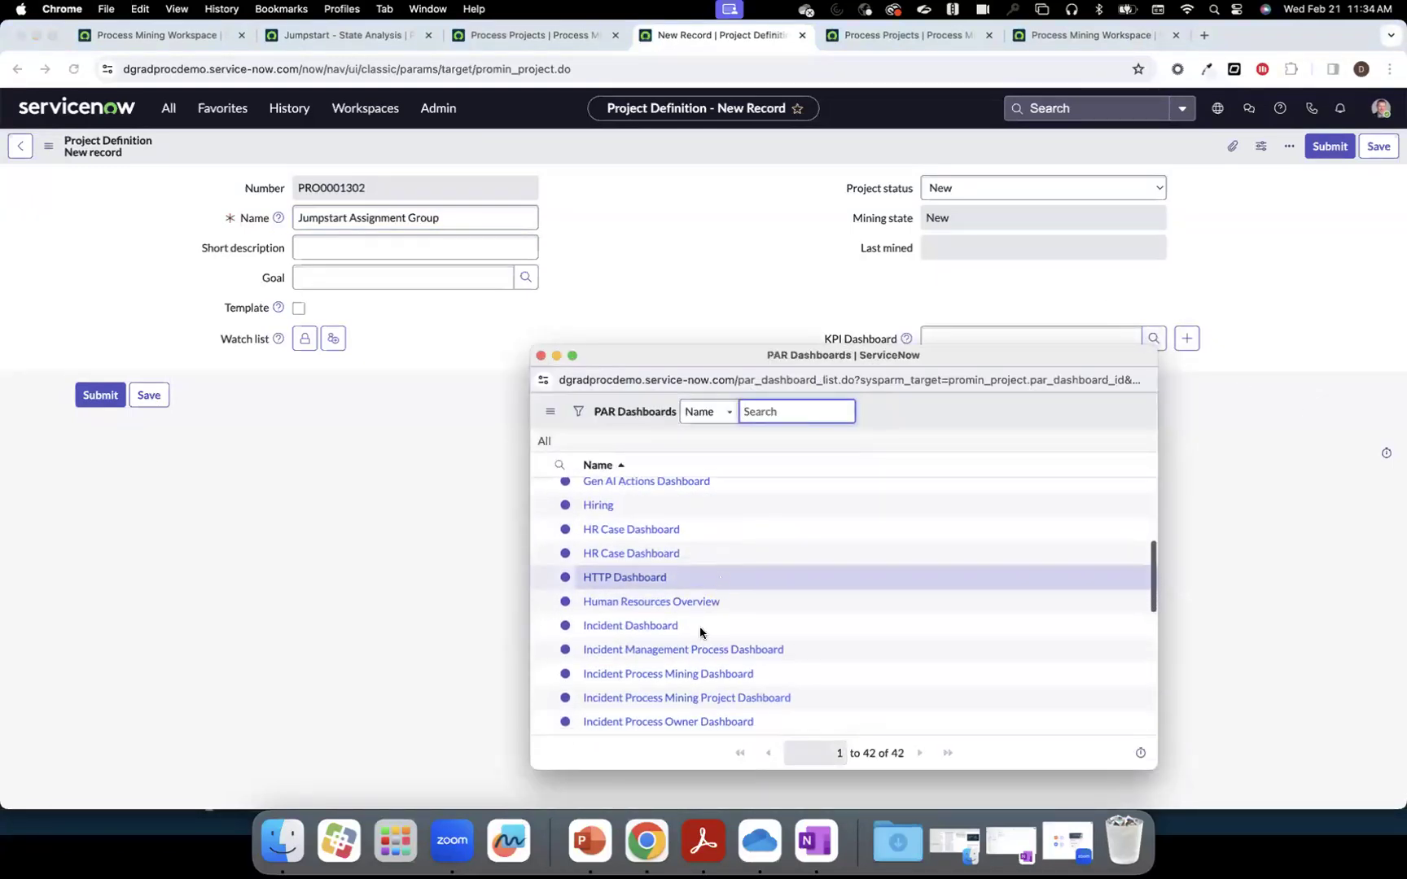
pyautogui.click(664, 700)
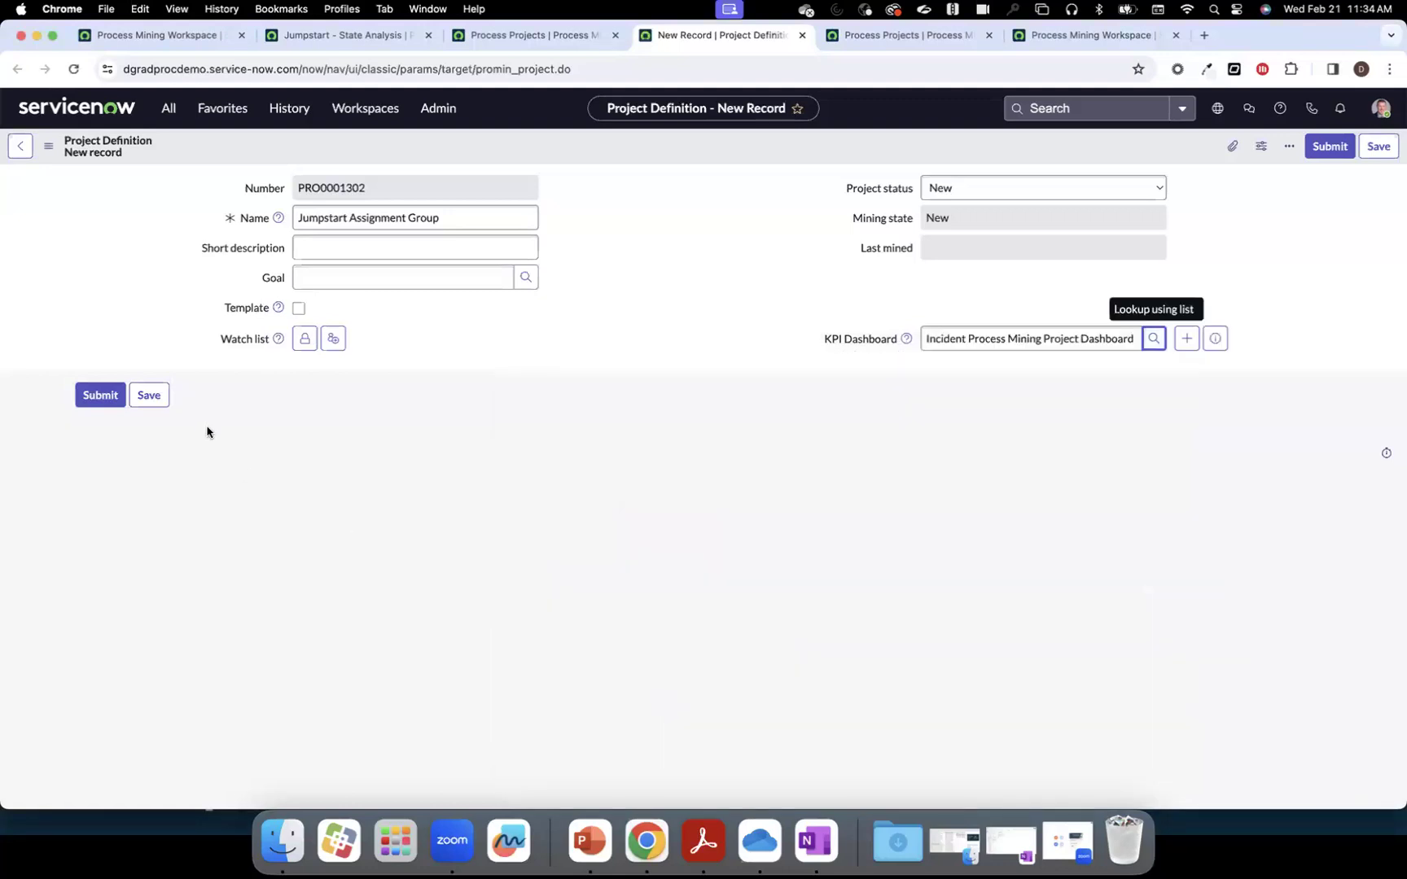
pyautogui.click(149, 397)
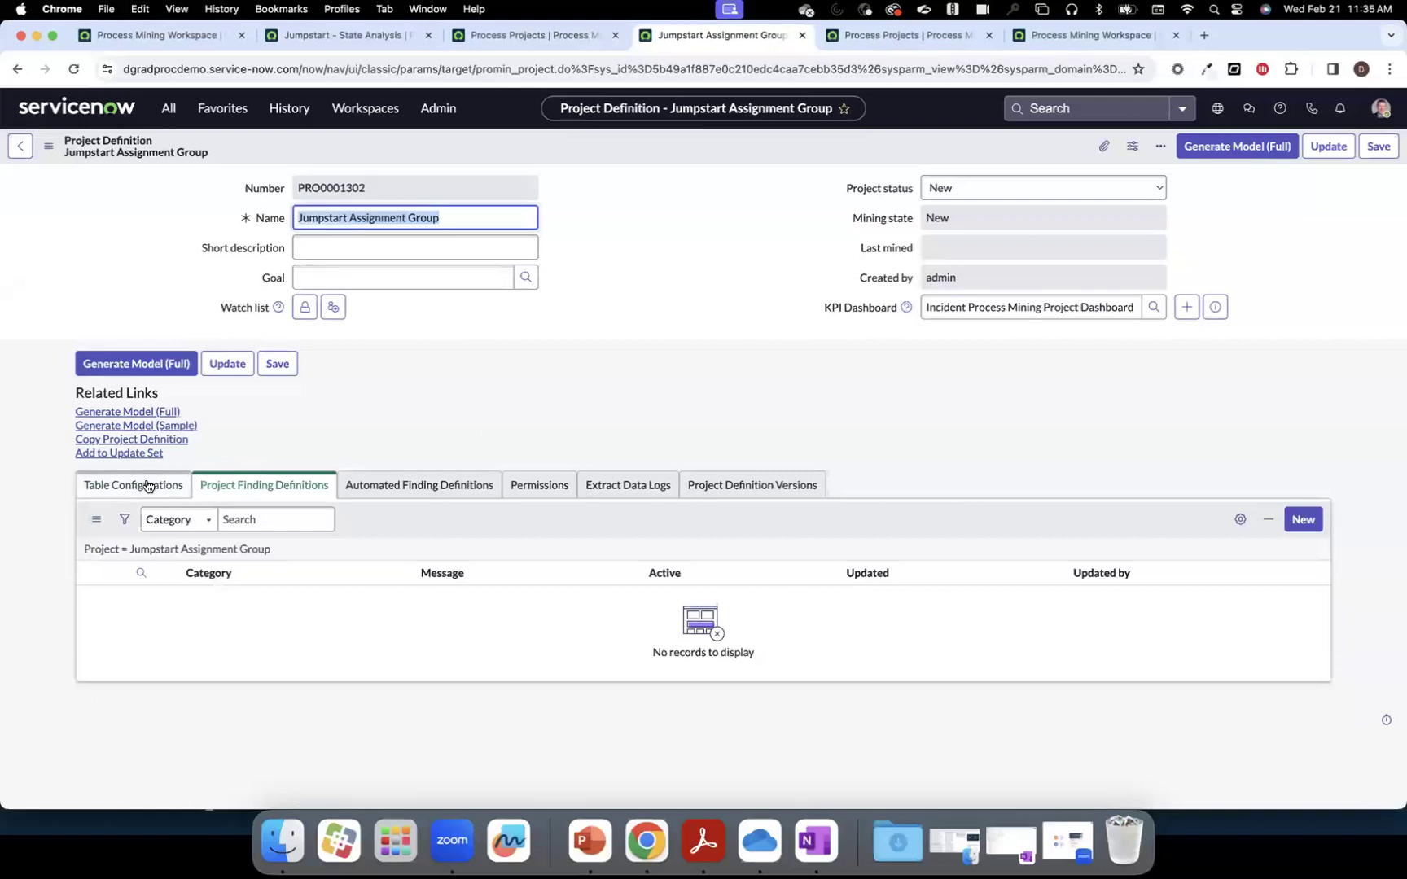
# Start a new table configuration named "Incident" for the Jumpstart Assignment Group project, using the Incident [incident] table as its source.
pyautogui.click(140, 486)
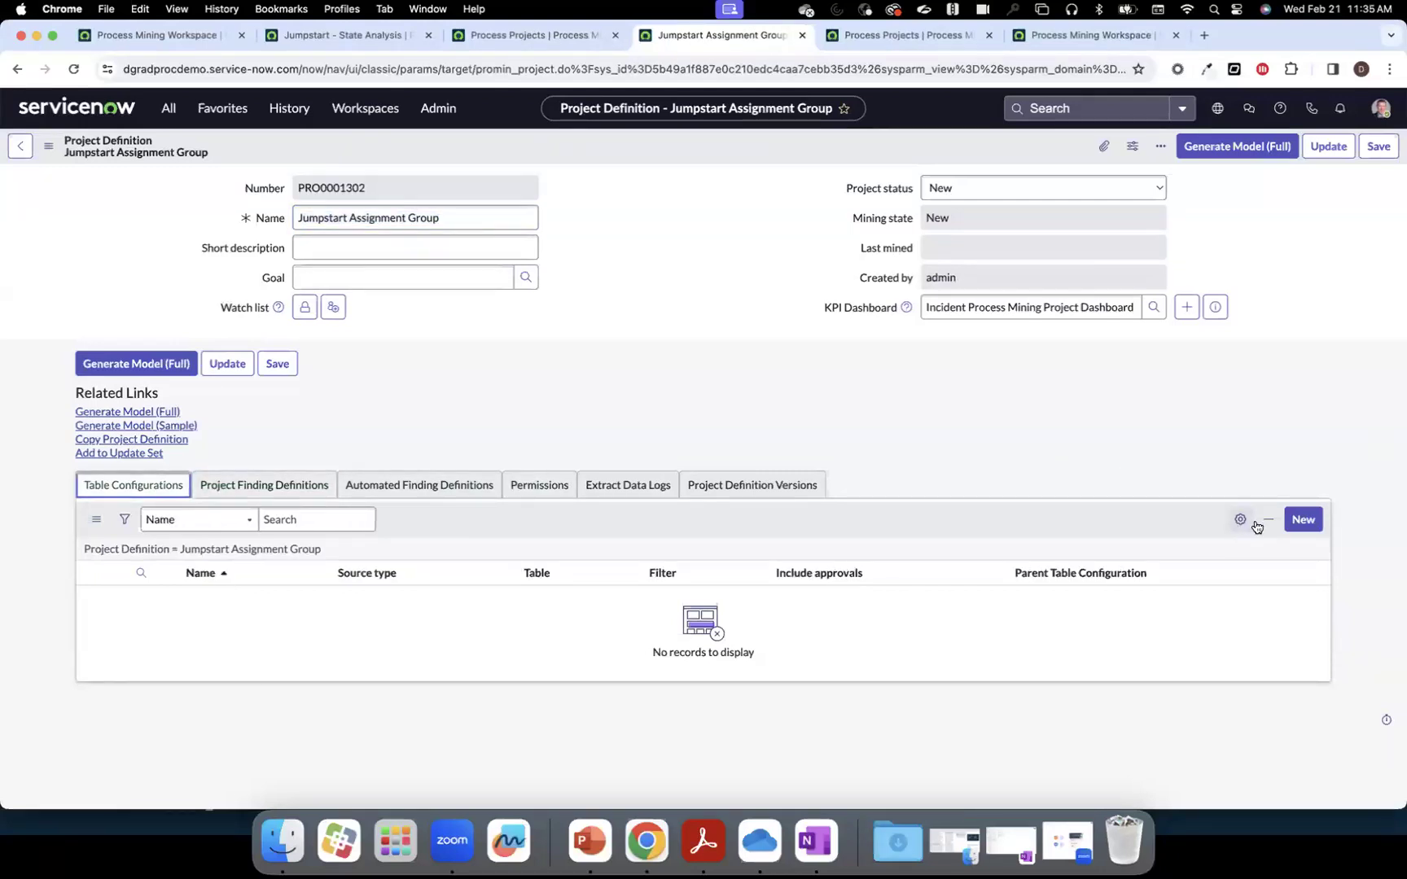
pyautogui.click(1300, 522)
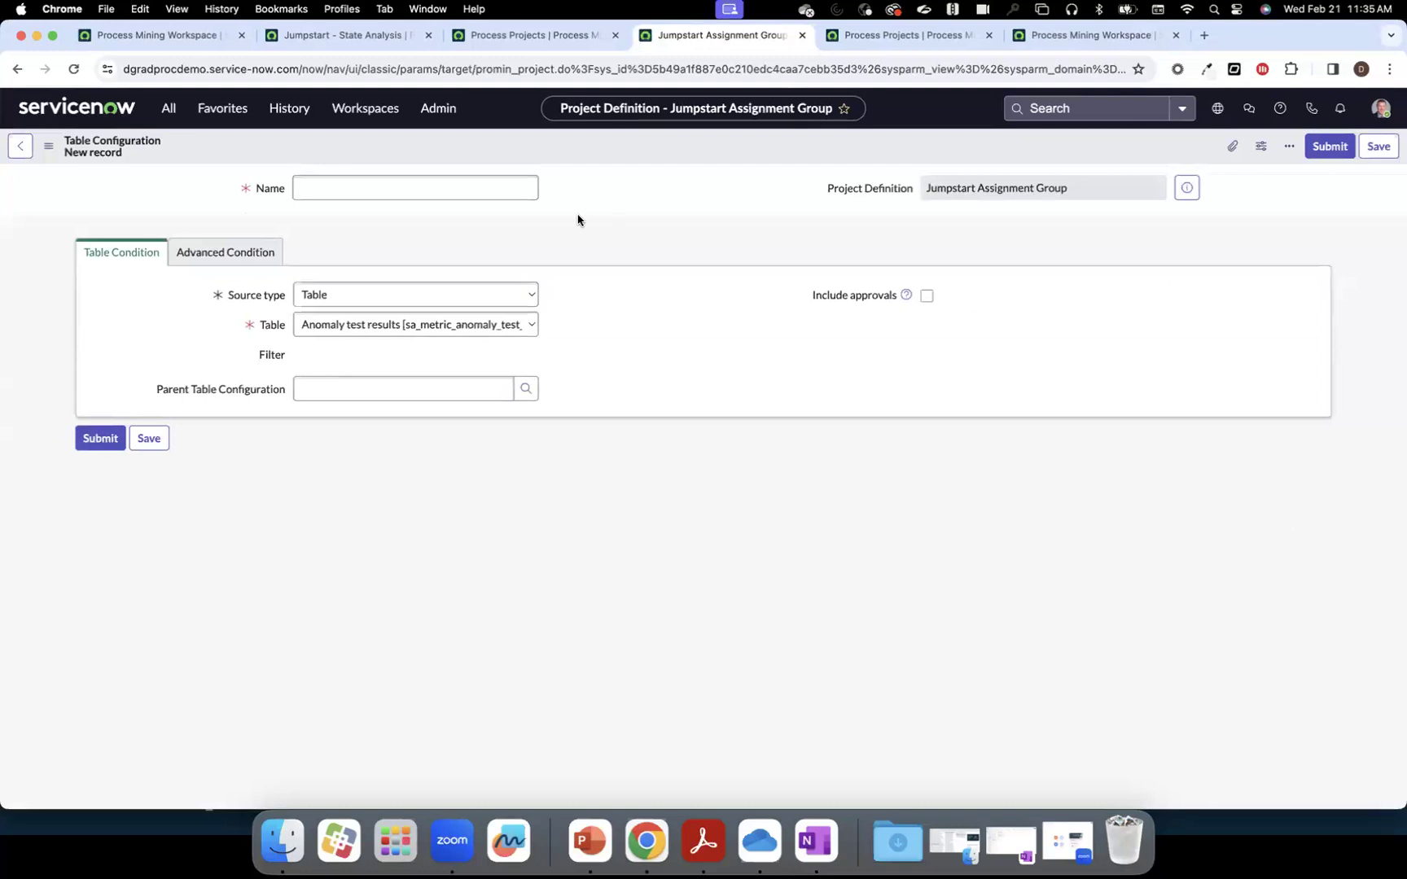
pyautogui.write('Incident')
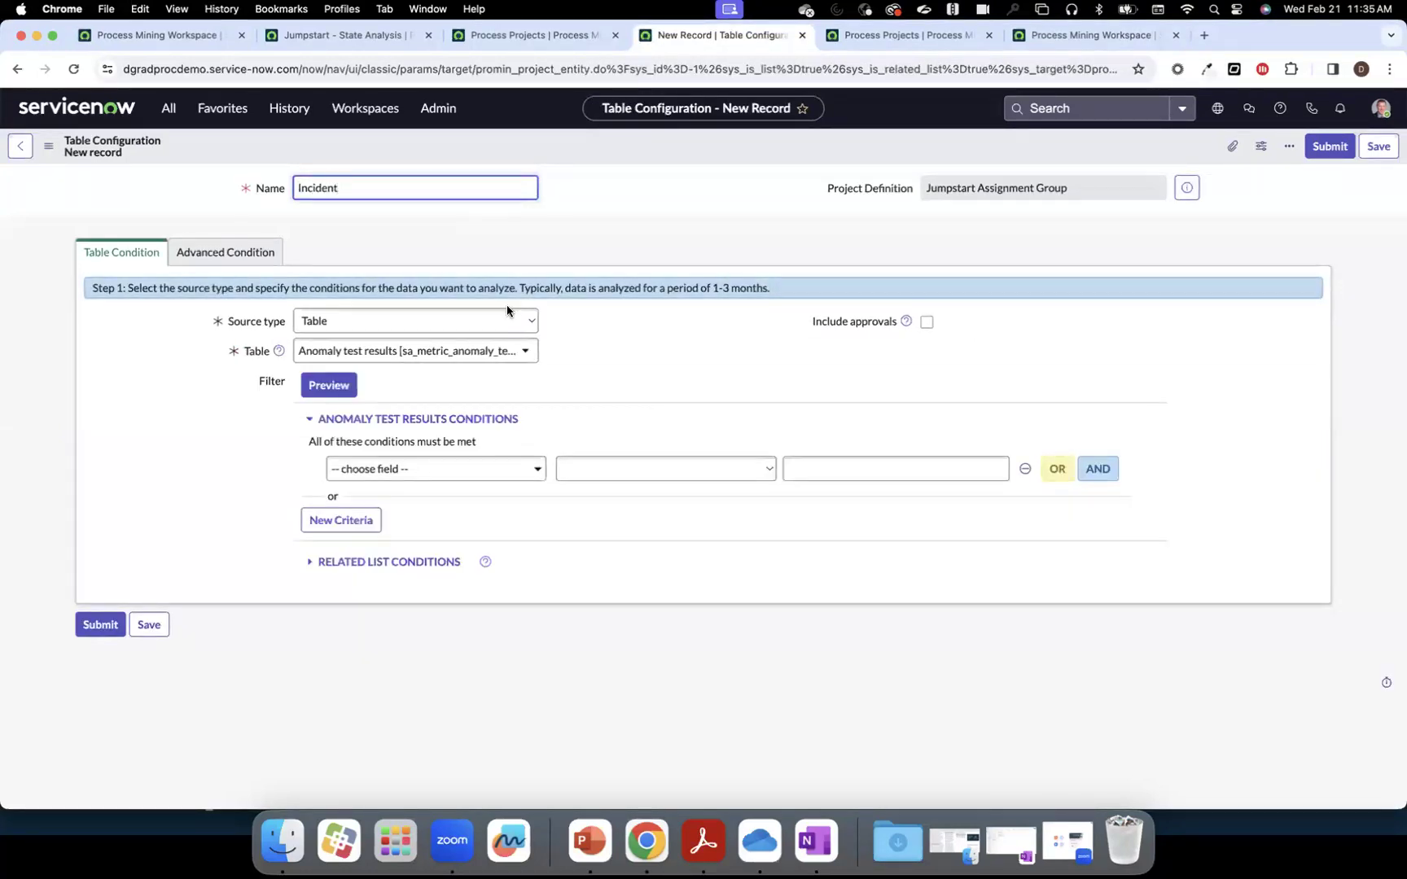
pyautogui.click(501, 357)
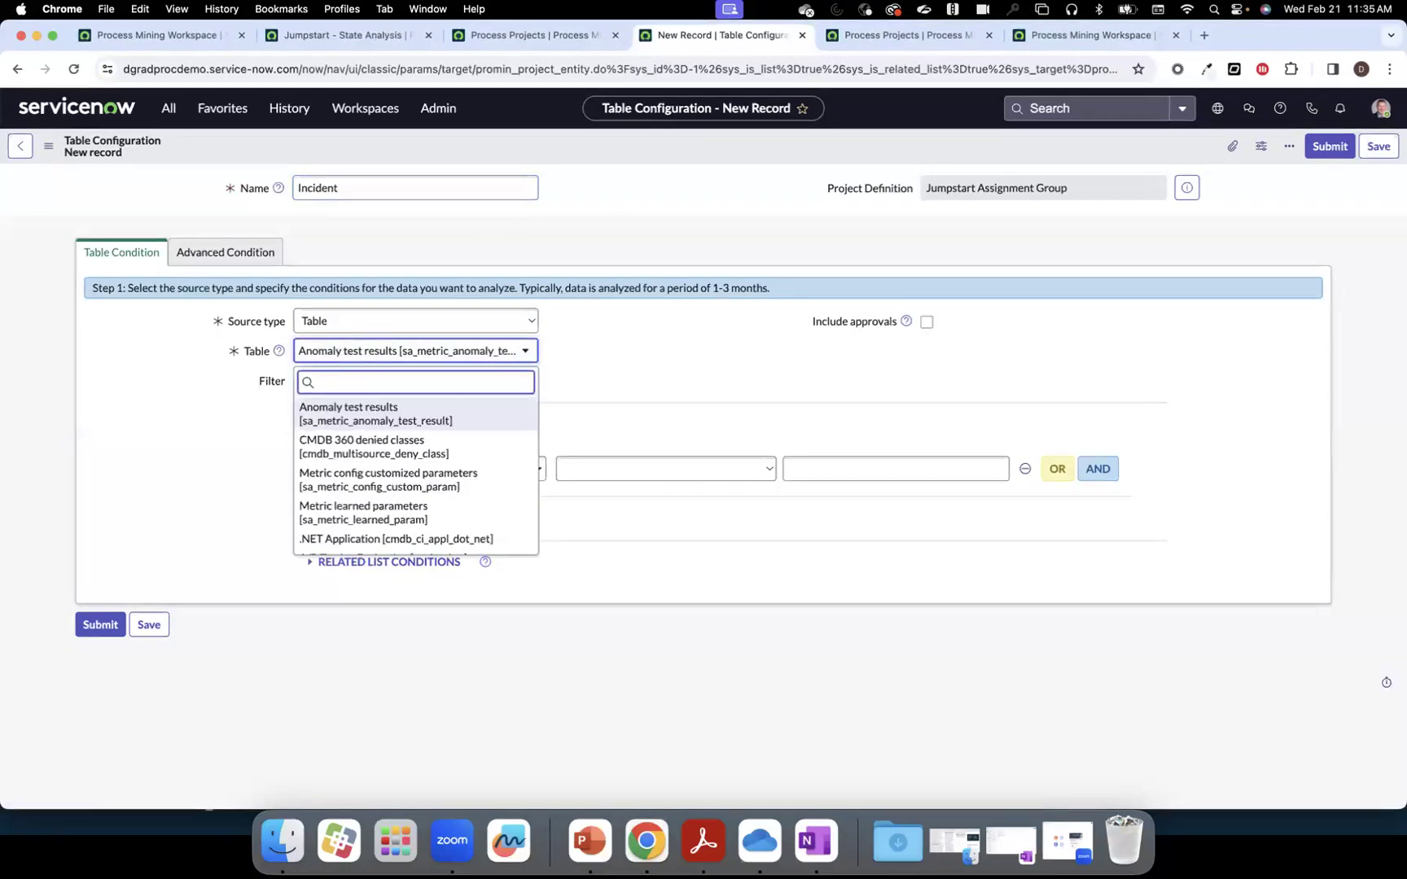
pyautogui.write('inci')
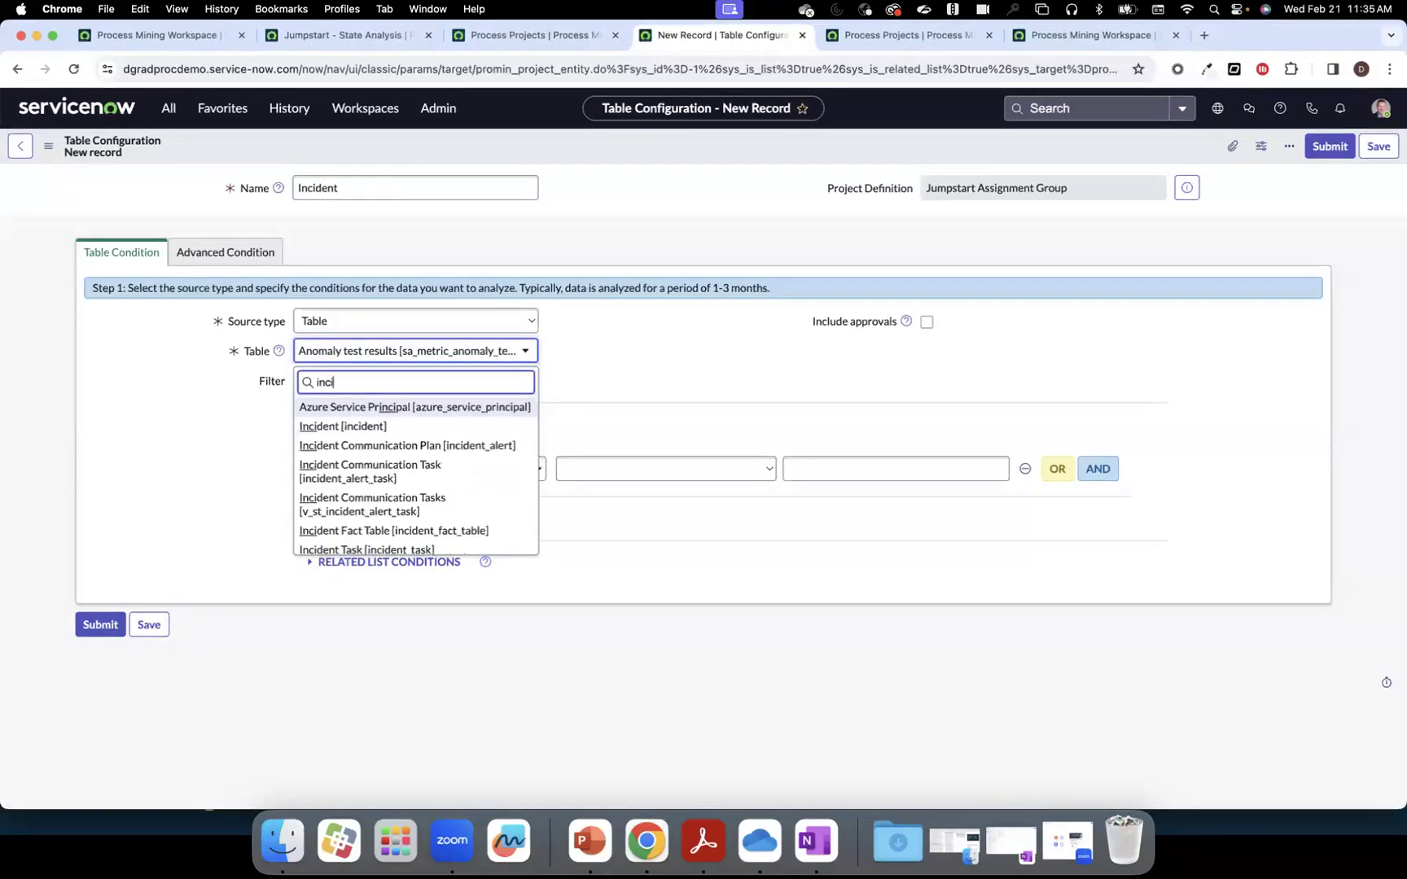
pyautogui.click(381, 427)
# Filter the table configuration to records where Active is false, preview the matching records, and save the configuration.
pyautogui.click(470, 473)
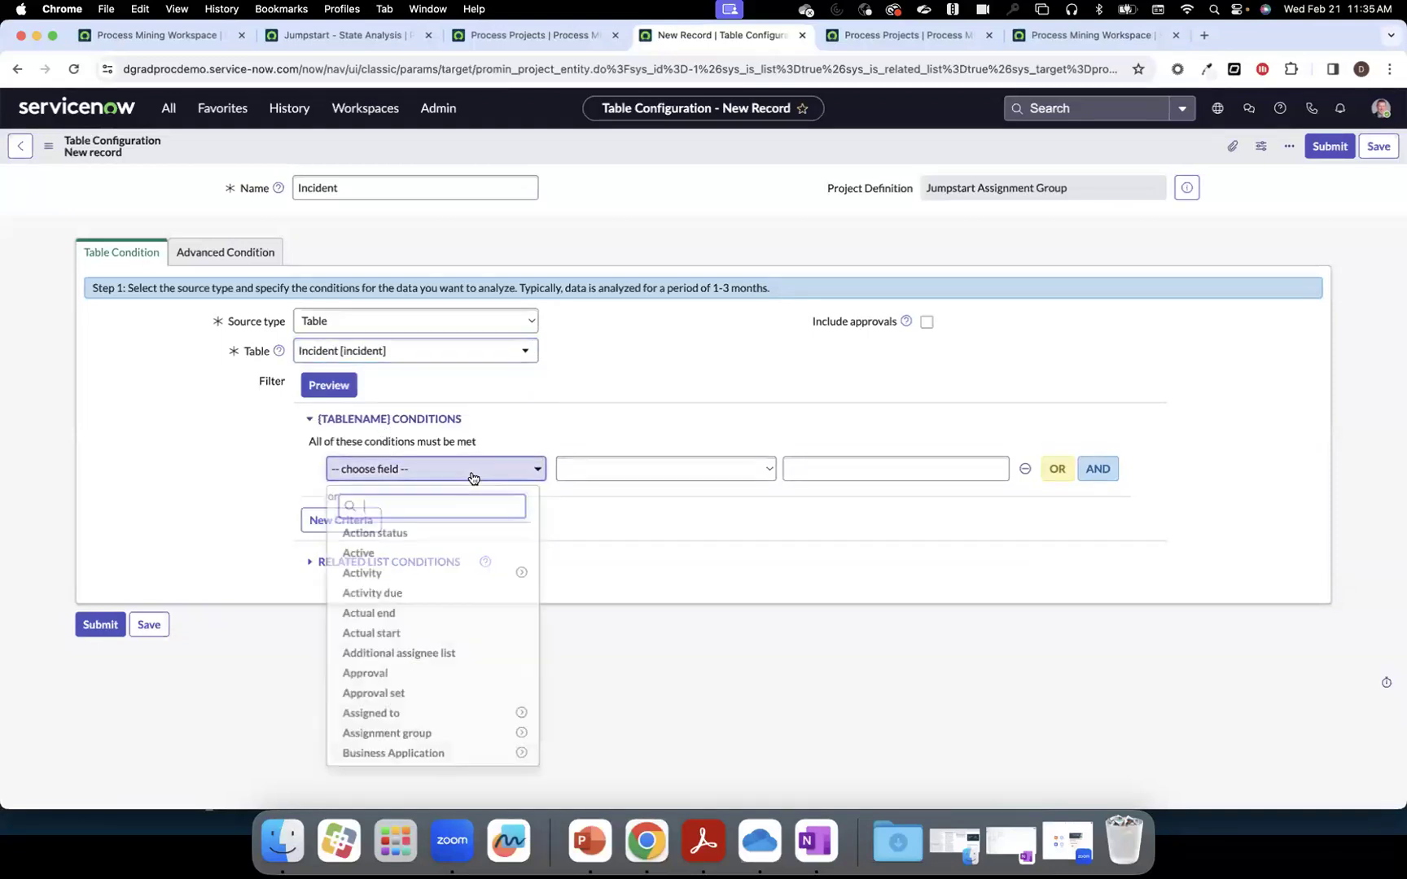
pyautogui.click(395, 555)
pyautogui.click(908, 477)
pyautogui.click(895, 493)
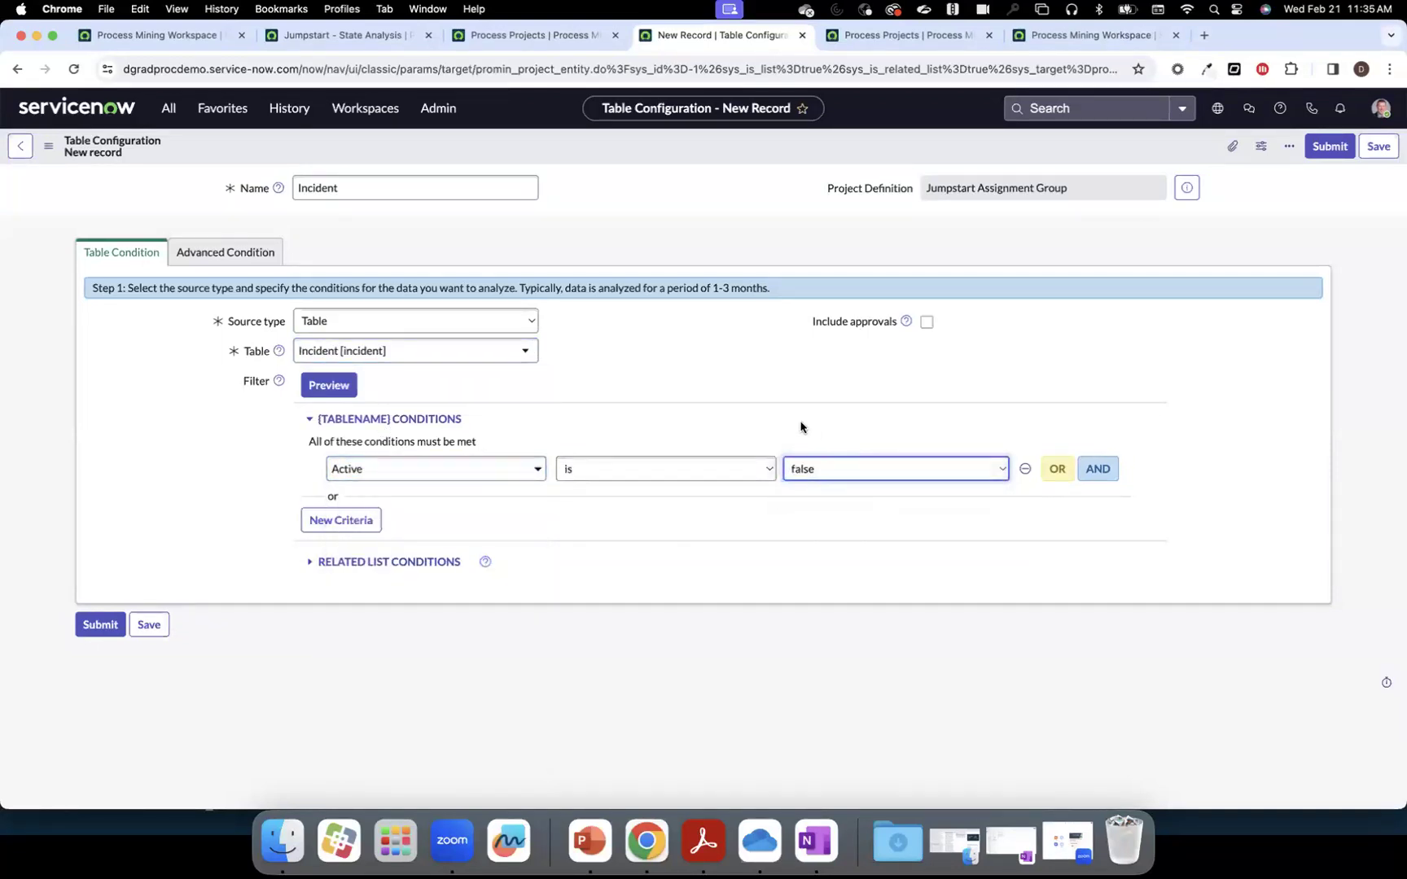
pyautogui.click(327, 386)
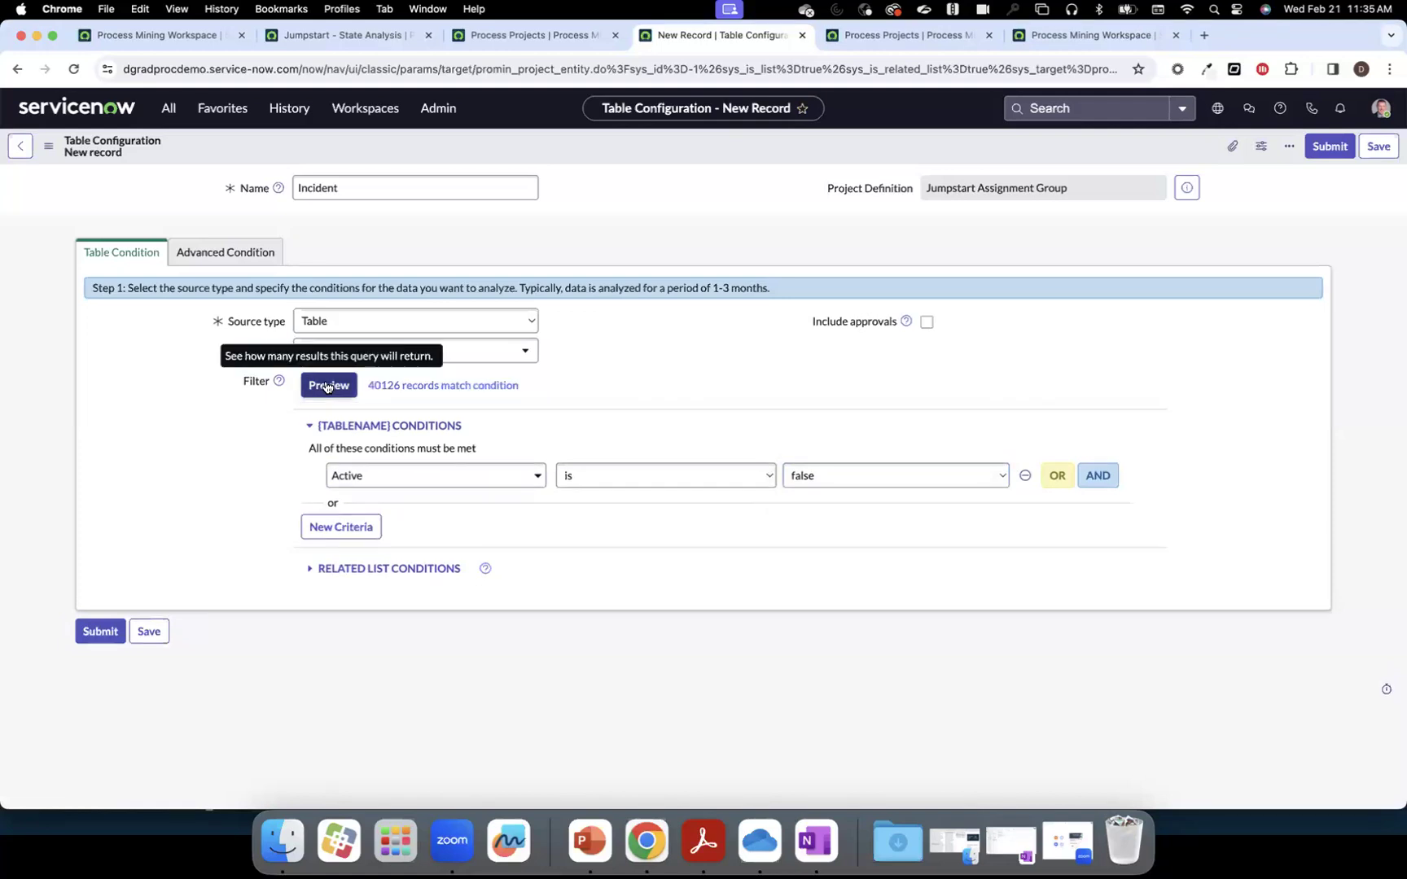
pyautogui.click(159, 629)
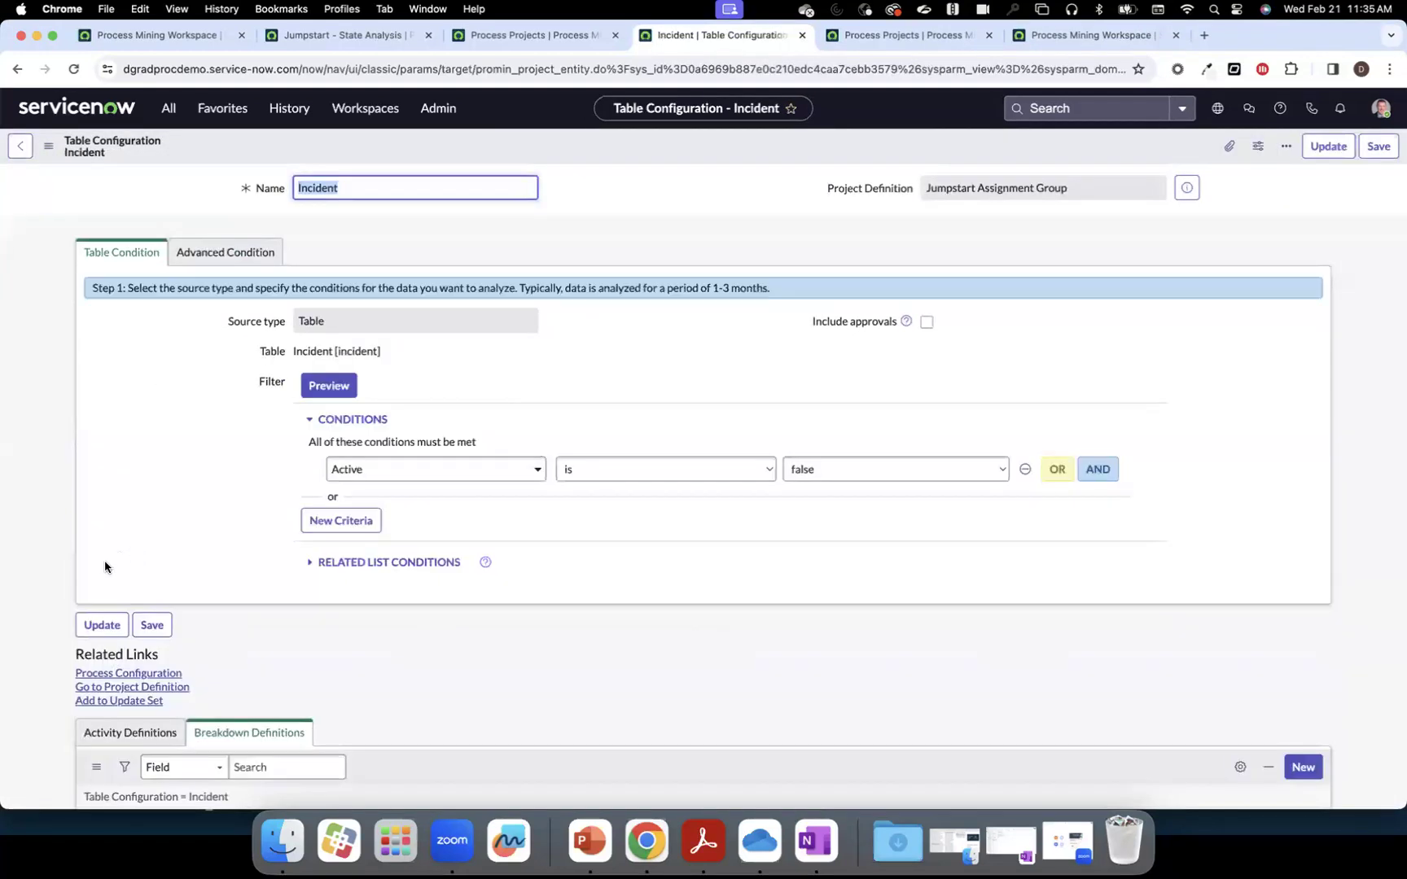
# Add an activity definition for the Assignment group field to the Incident table configuration, keeping the default Field Values type.
pyautogui.scroll(-3, 104, 567)
pyautogui.click(128, 560)
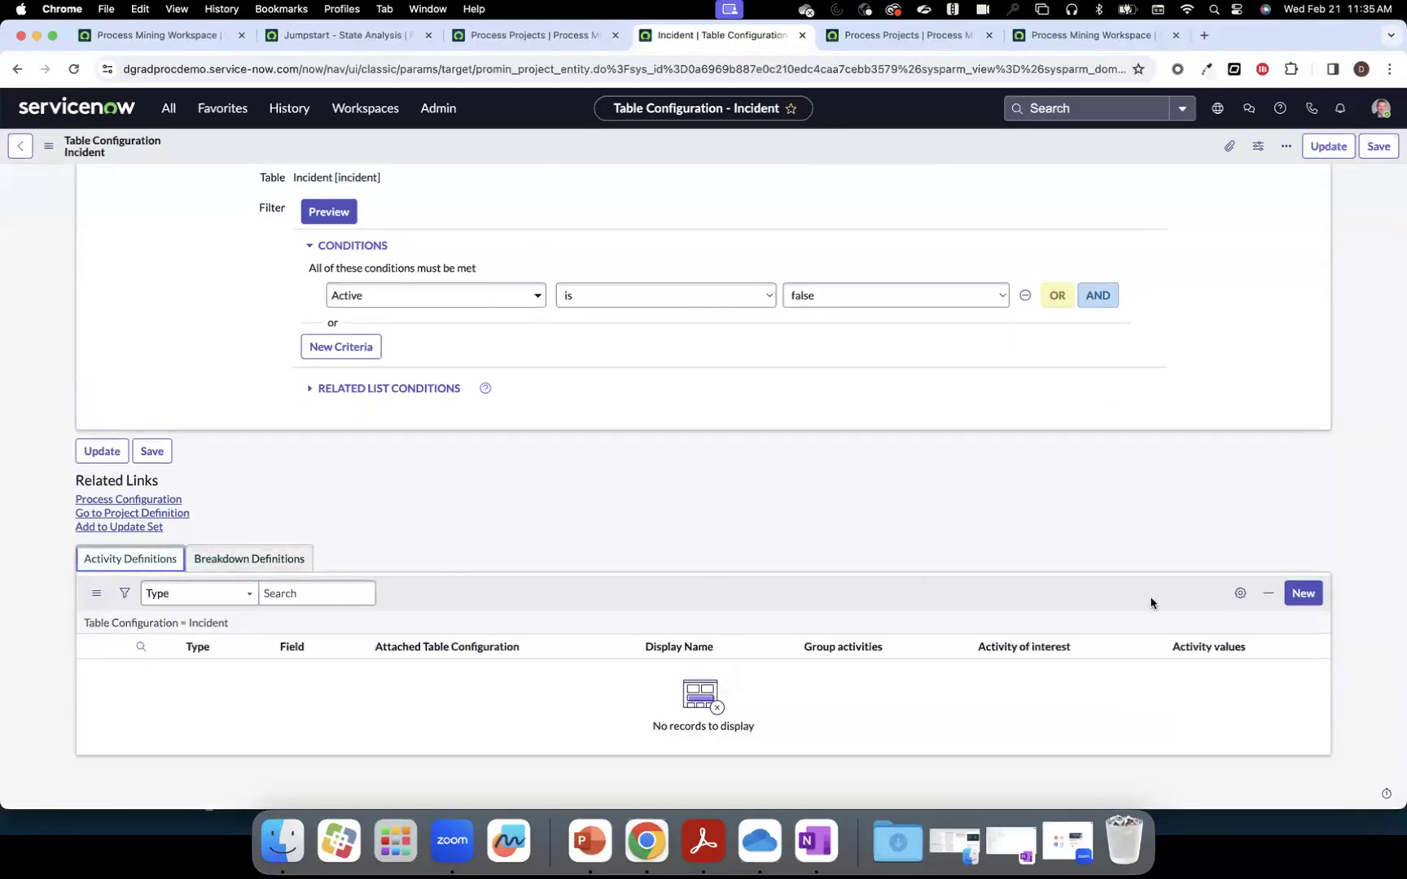
pyautogui.click(1303, 592)
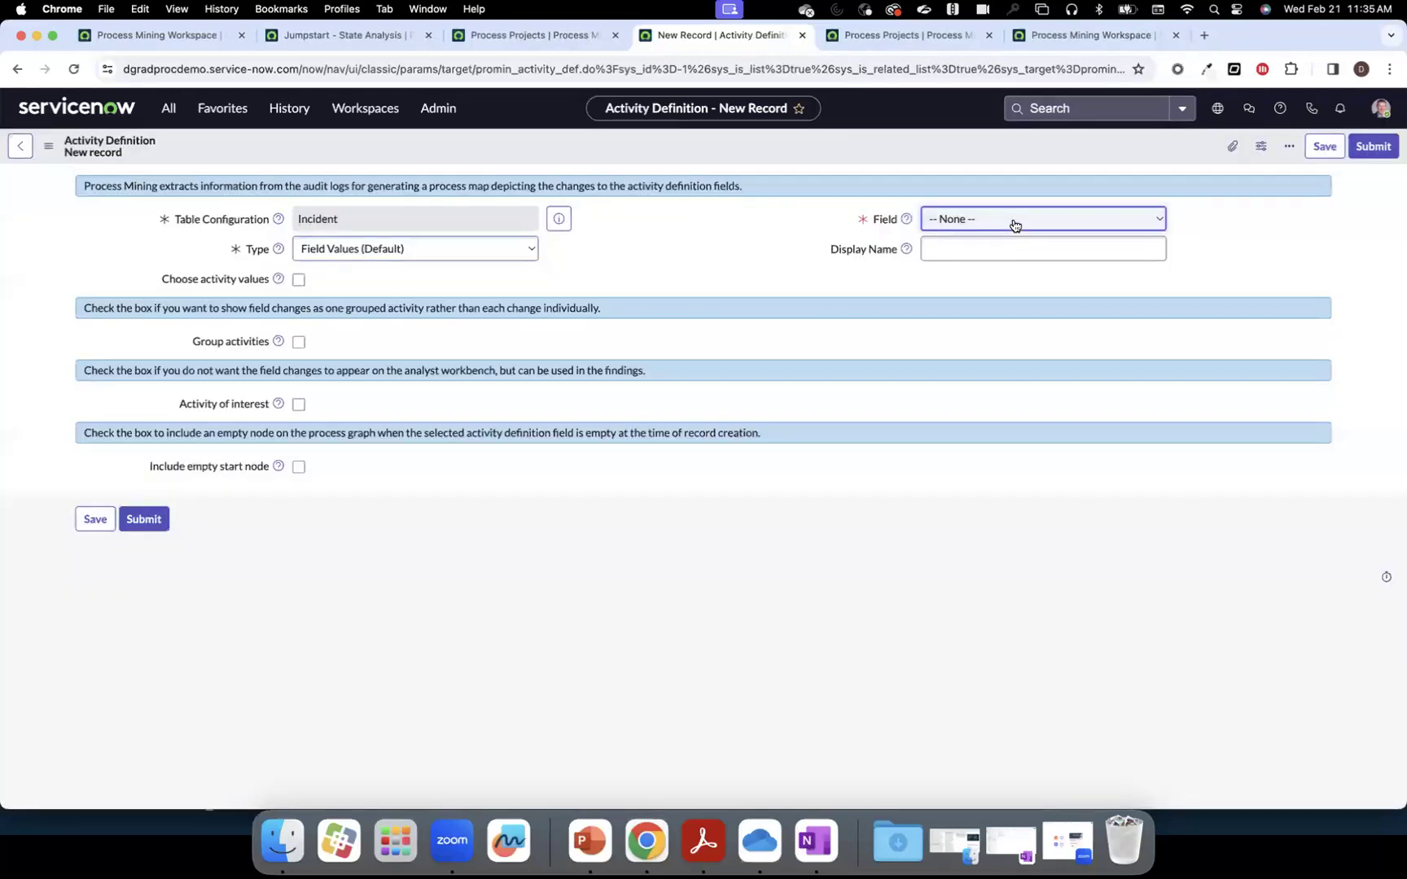
pyautogui.click(1014, 224)
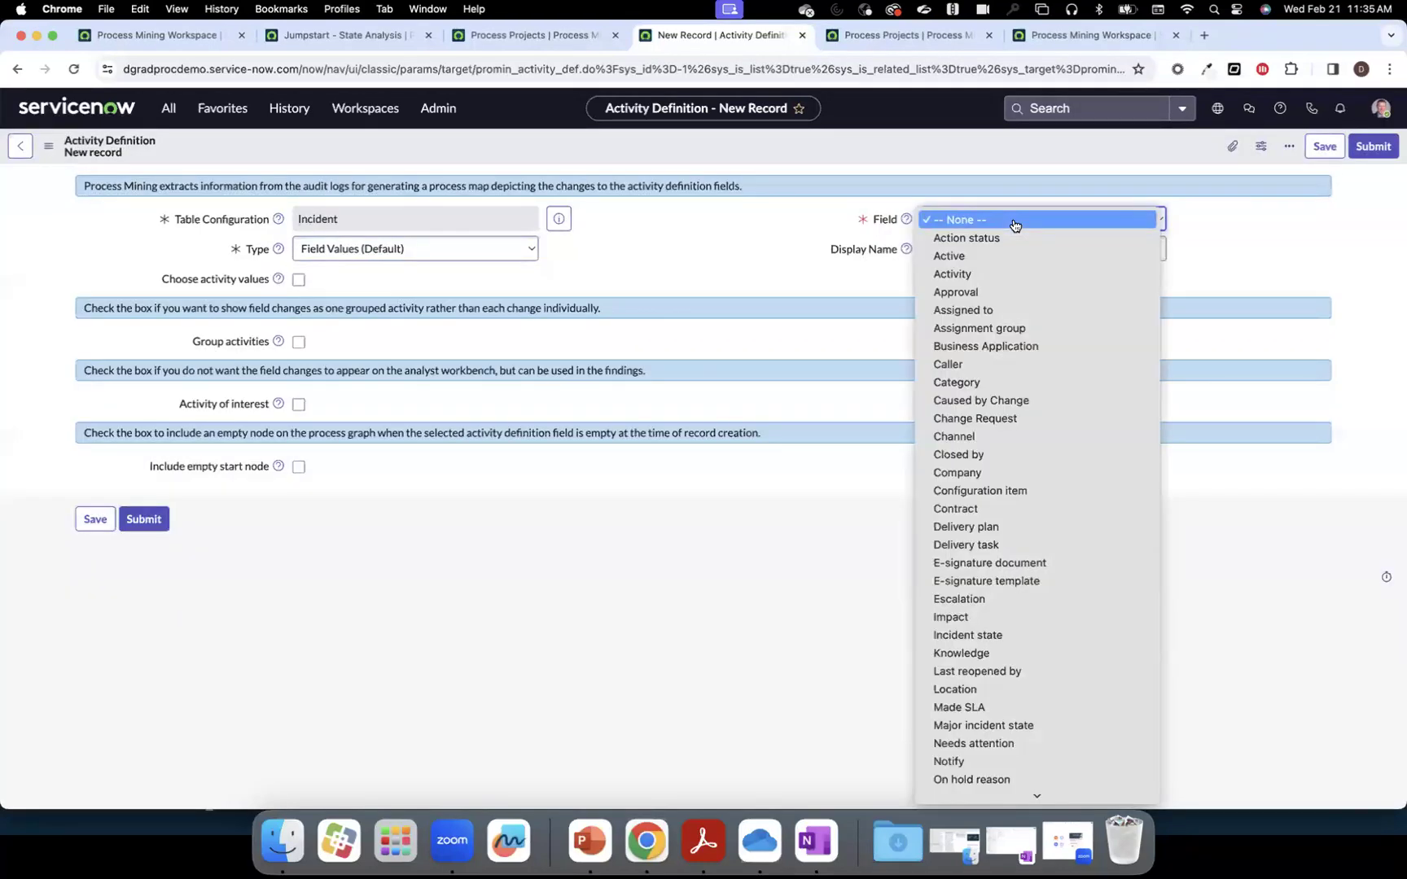
pyautogui.click(1012, 328)
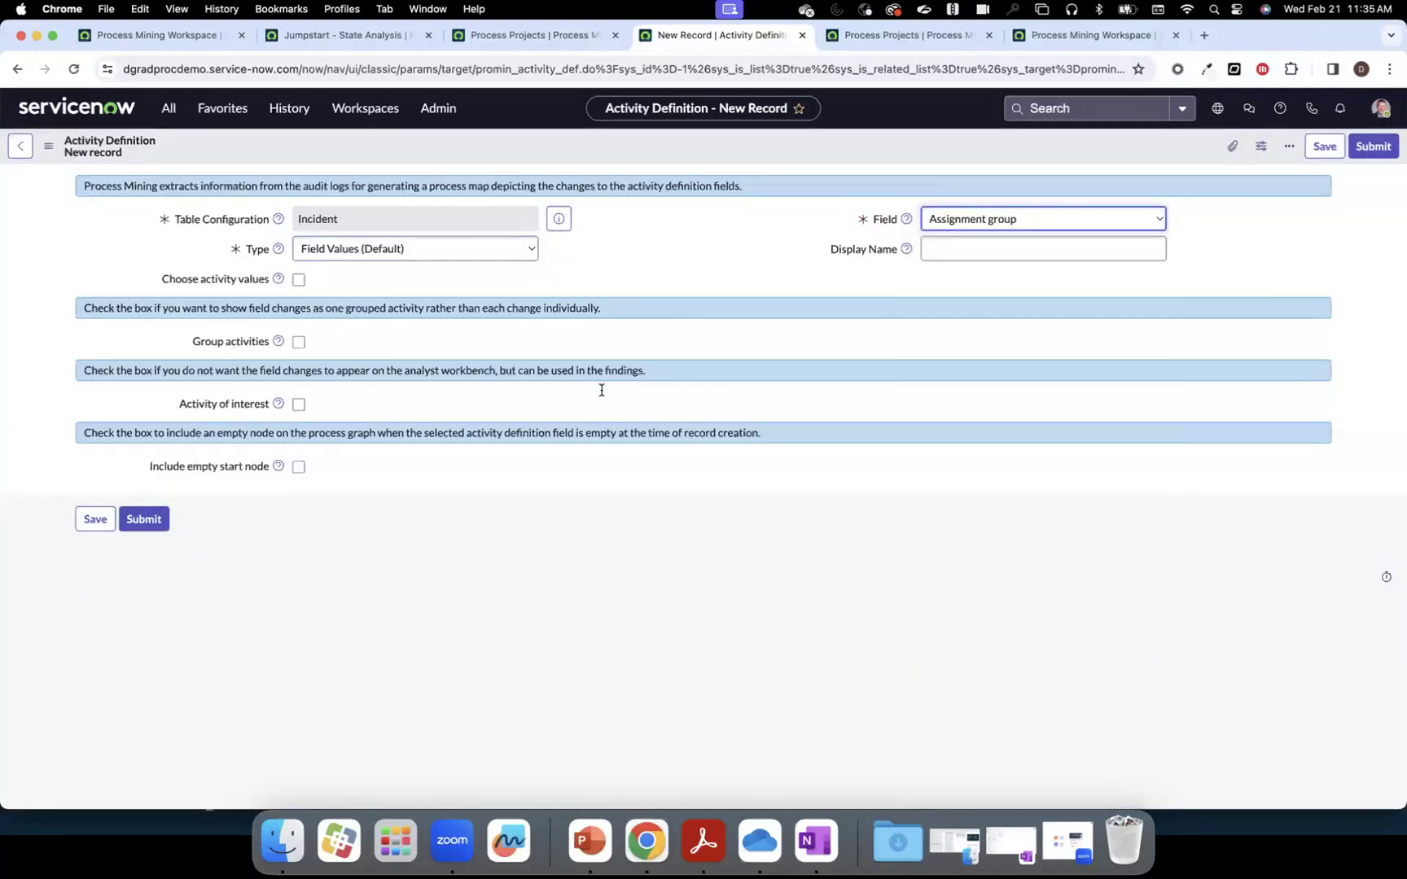
pyautogui.click(144, 519)
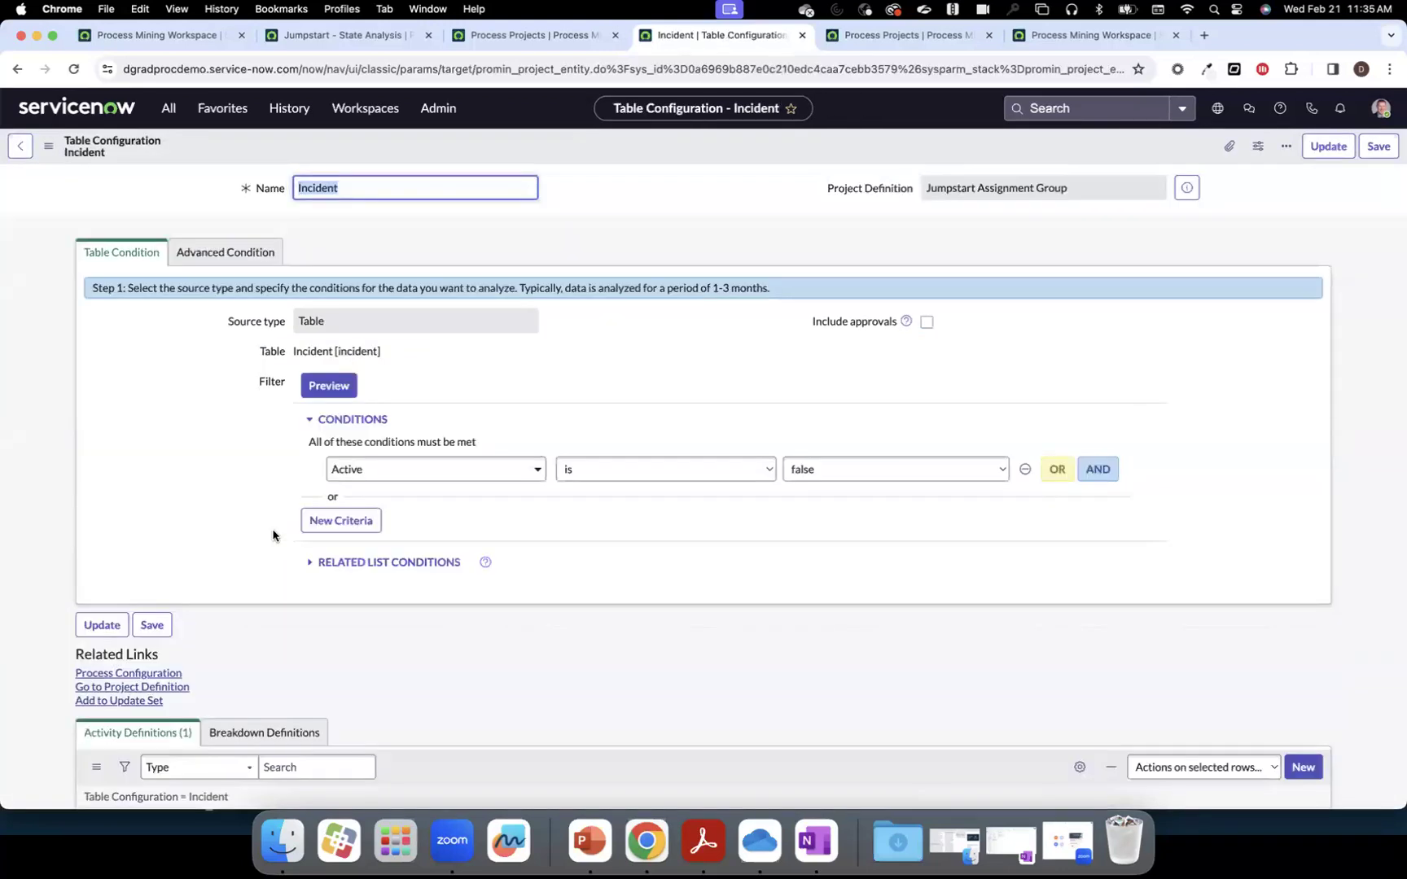
# Add a second activity definition for the Active field to the Incident table configuration.
pyautogui.scroll(-3, 273, 535)
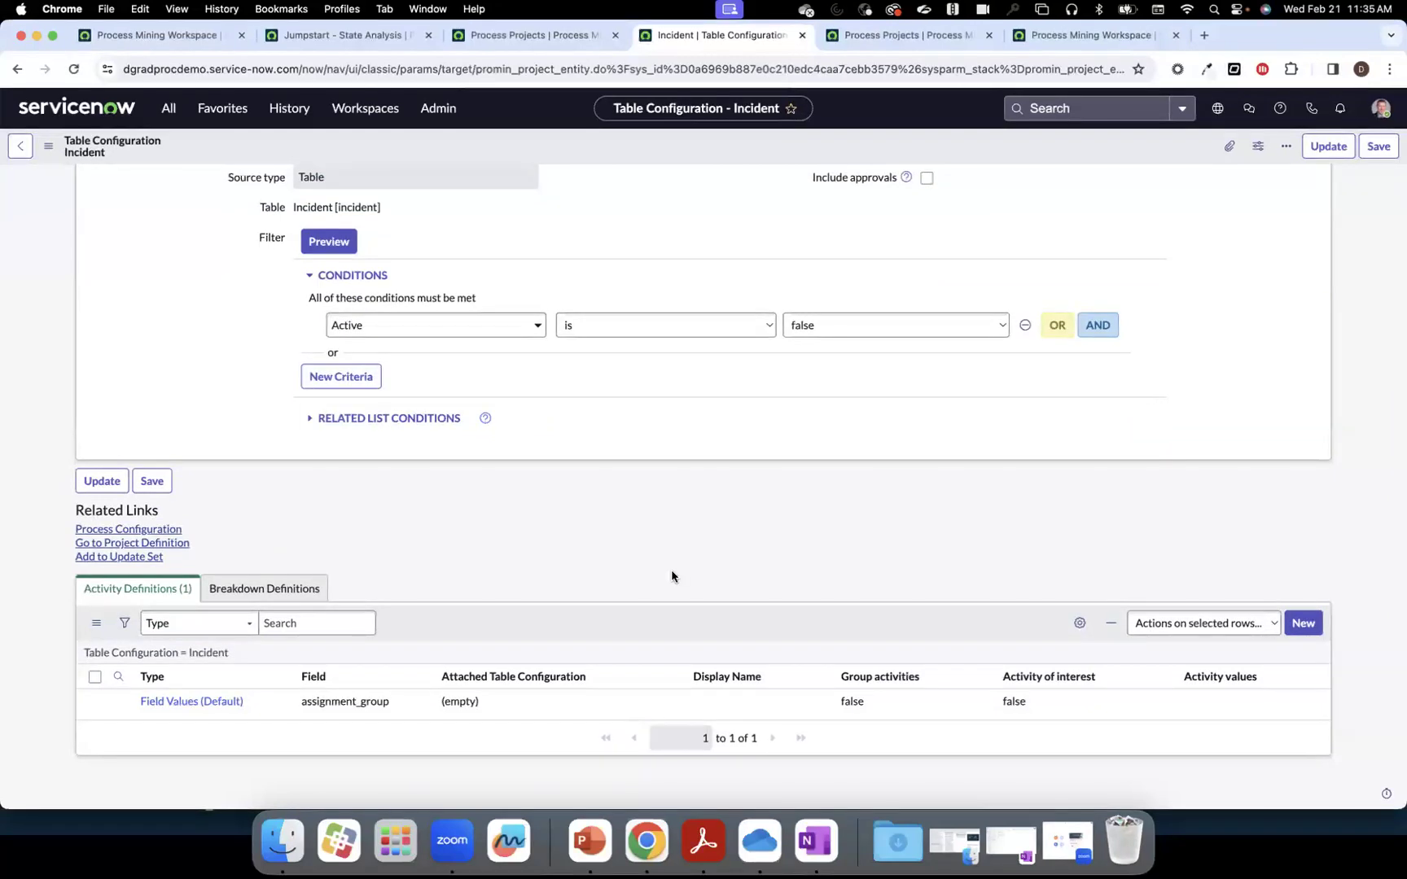
pyautogui.click(1299, 623)
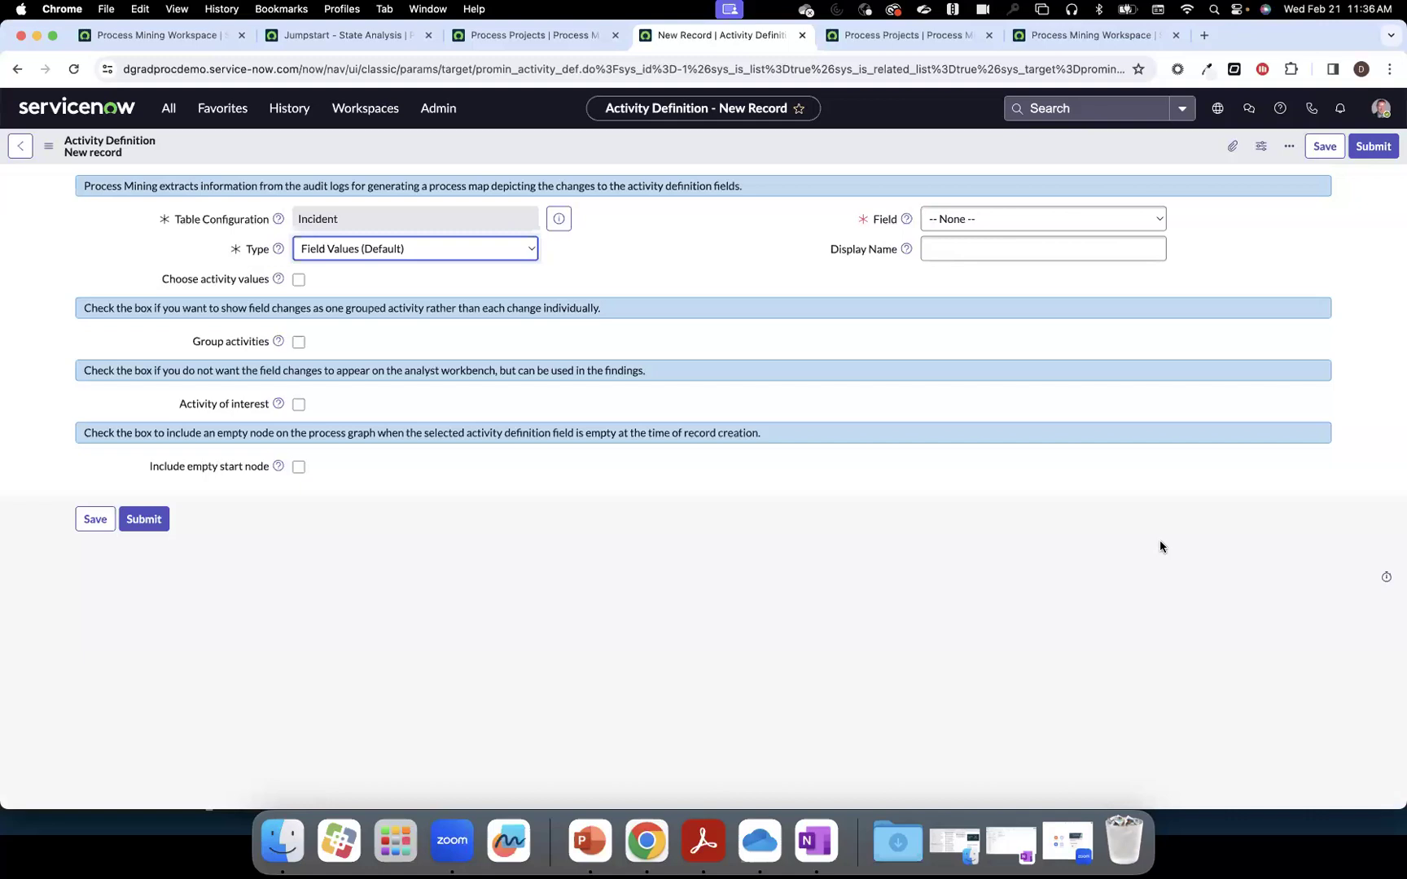
pyautogui.click(1023, 235)
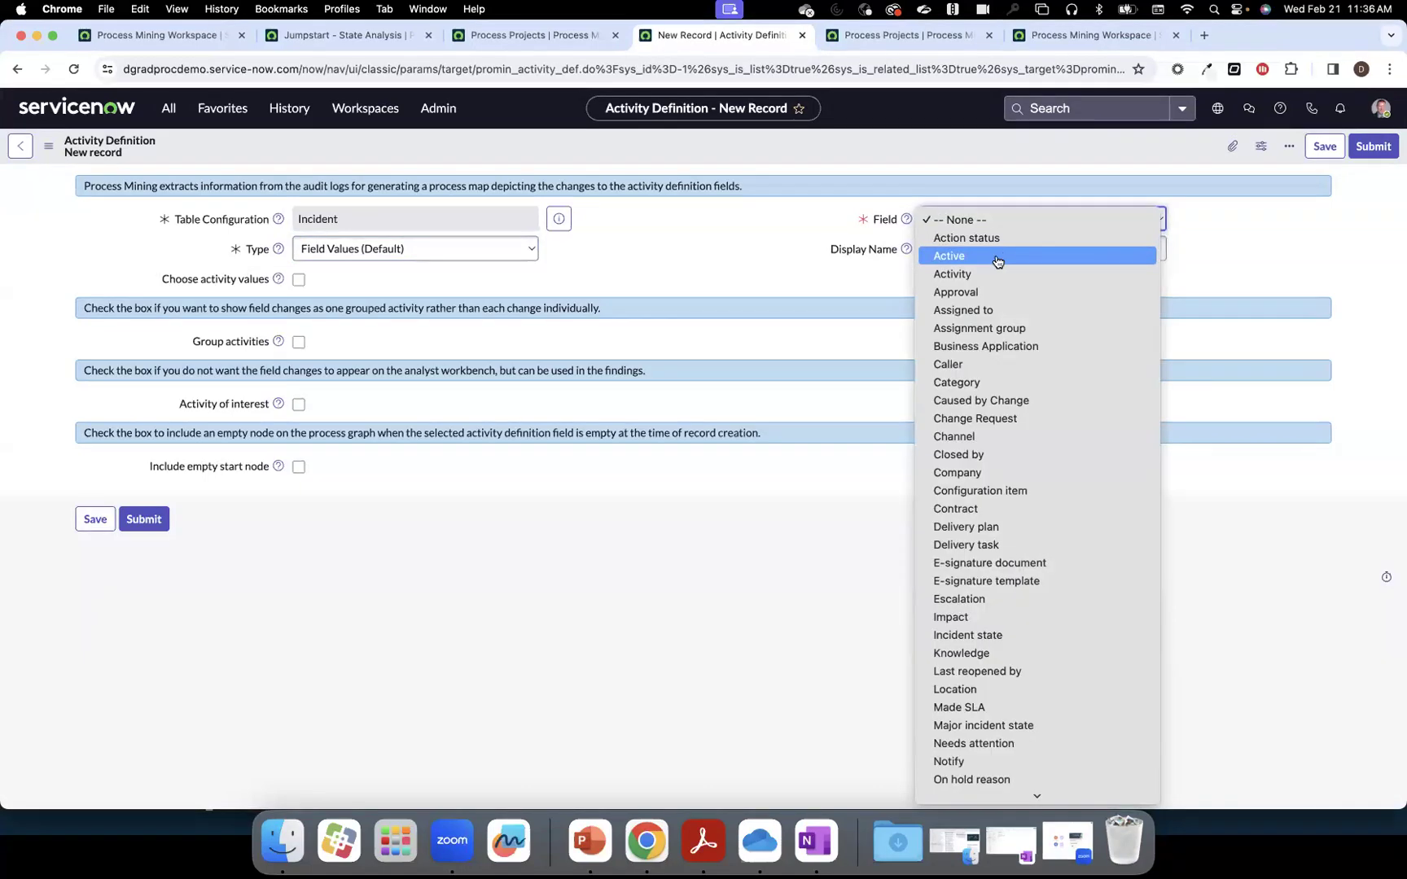
pyautogui.click(997, 257)
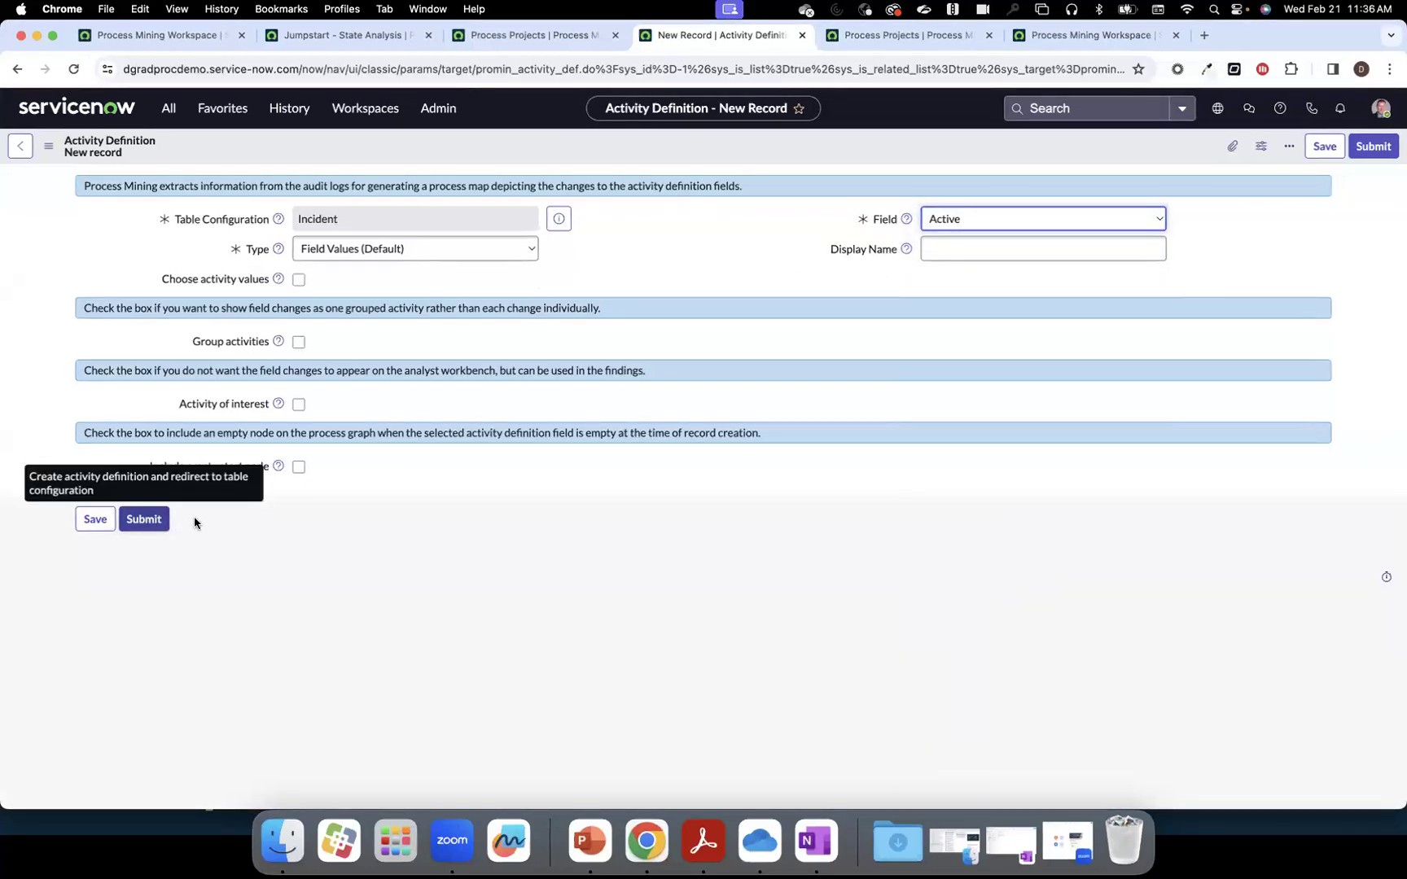
pyautogui.click(144, 520)
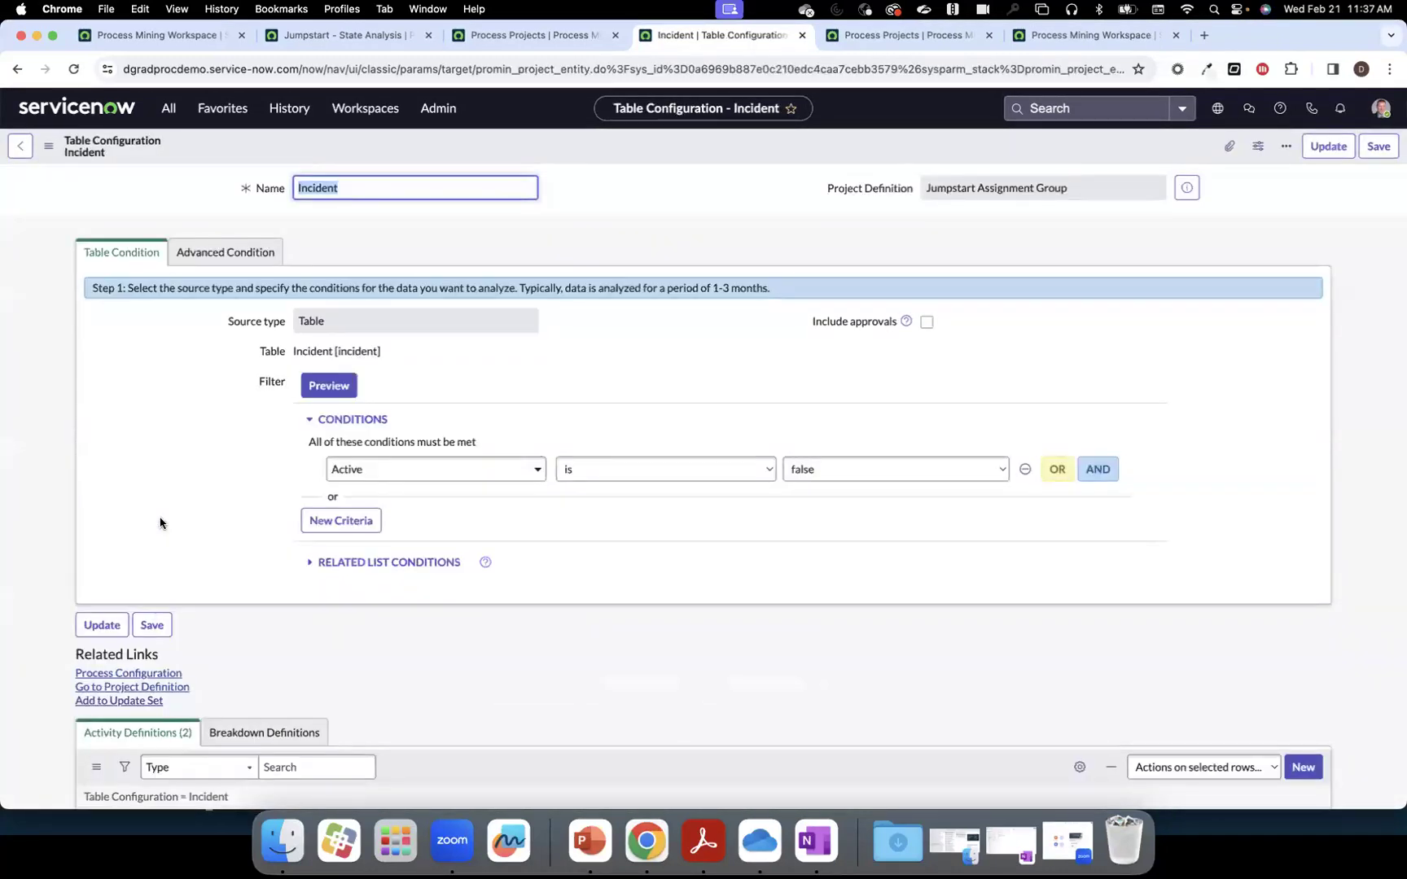
# Add a breakdown definition for the Category field to the Incident table configuration.
pyautogui.scroll(-2, 274, 596)
pyautogui.scroll(-2, 274, 596)
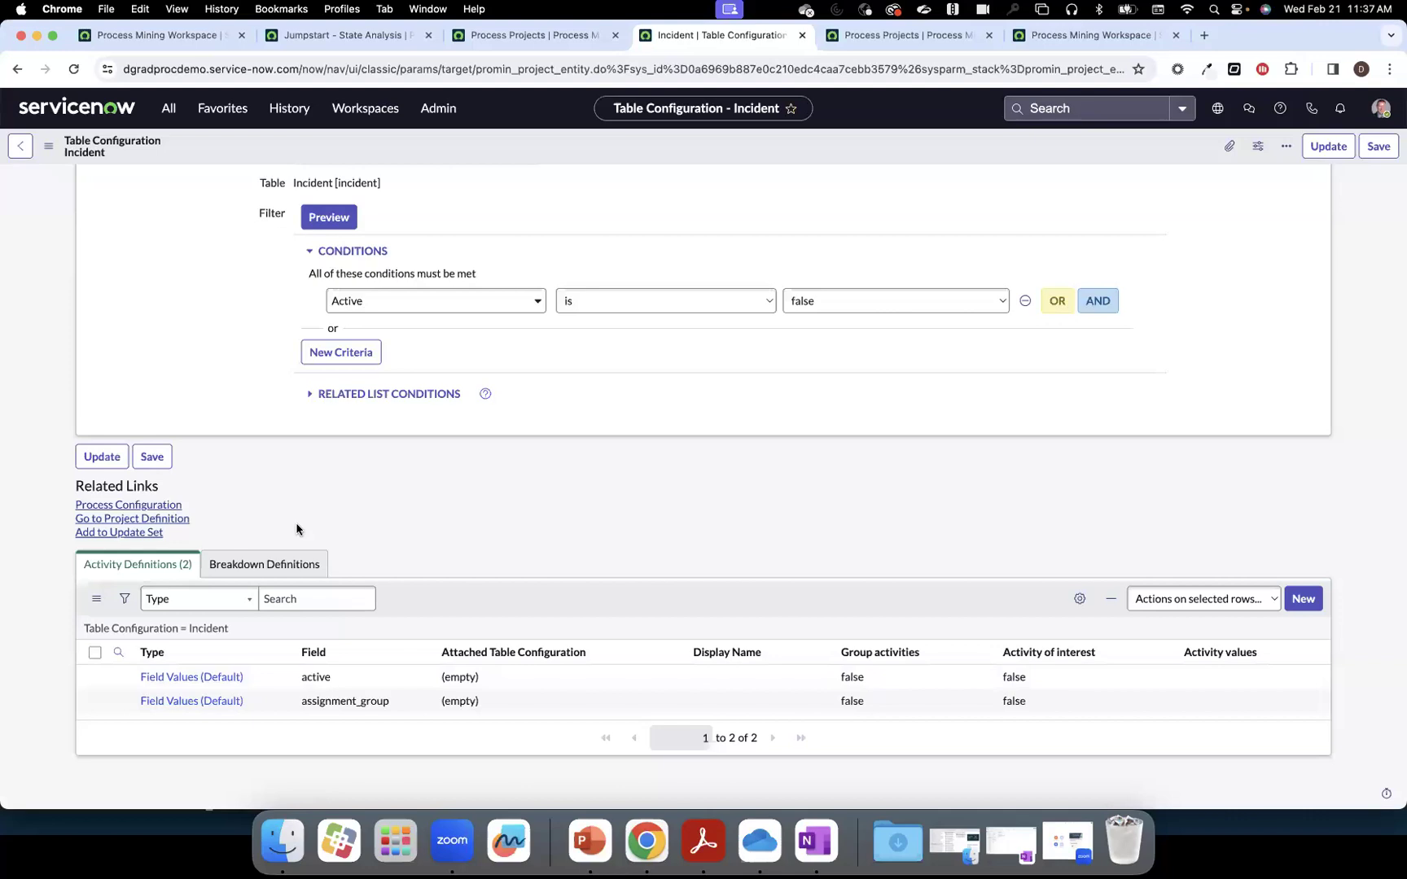
pyautogui.click(281, 566)
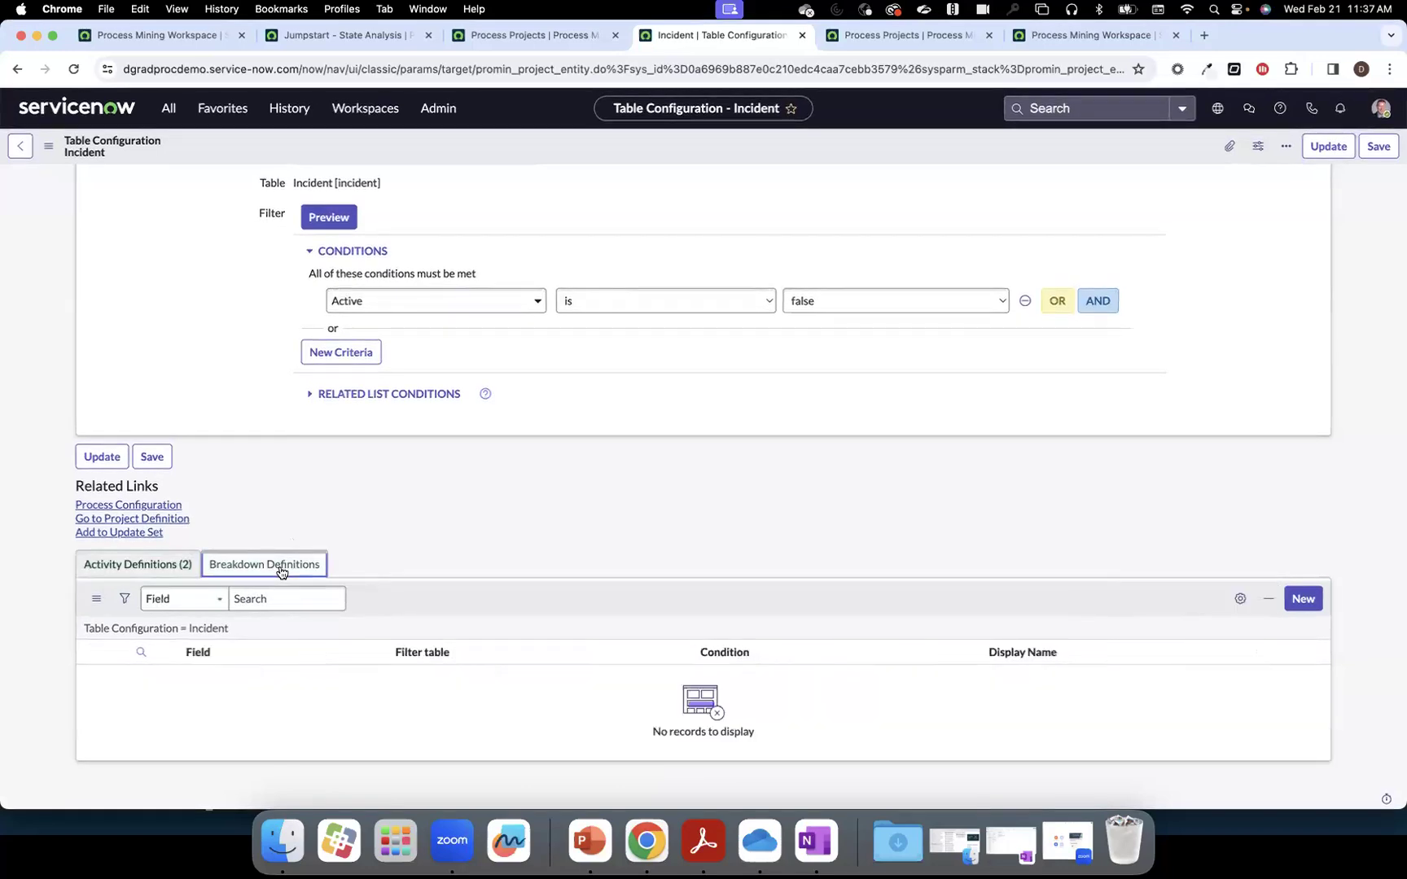
pyautogui.click(1300, 598)
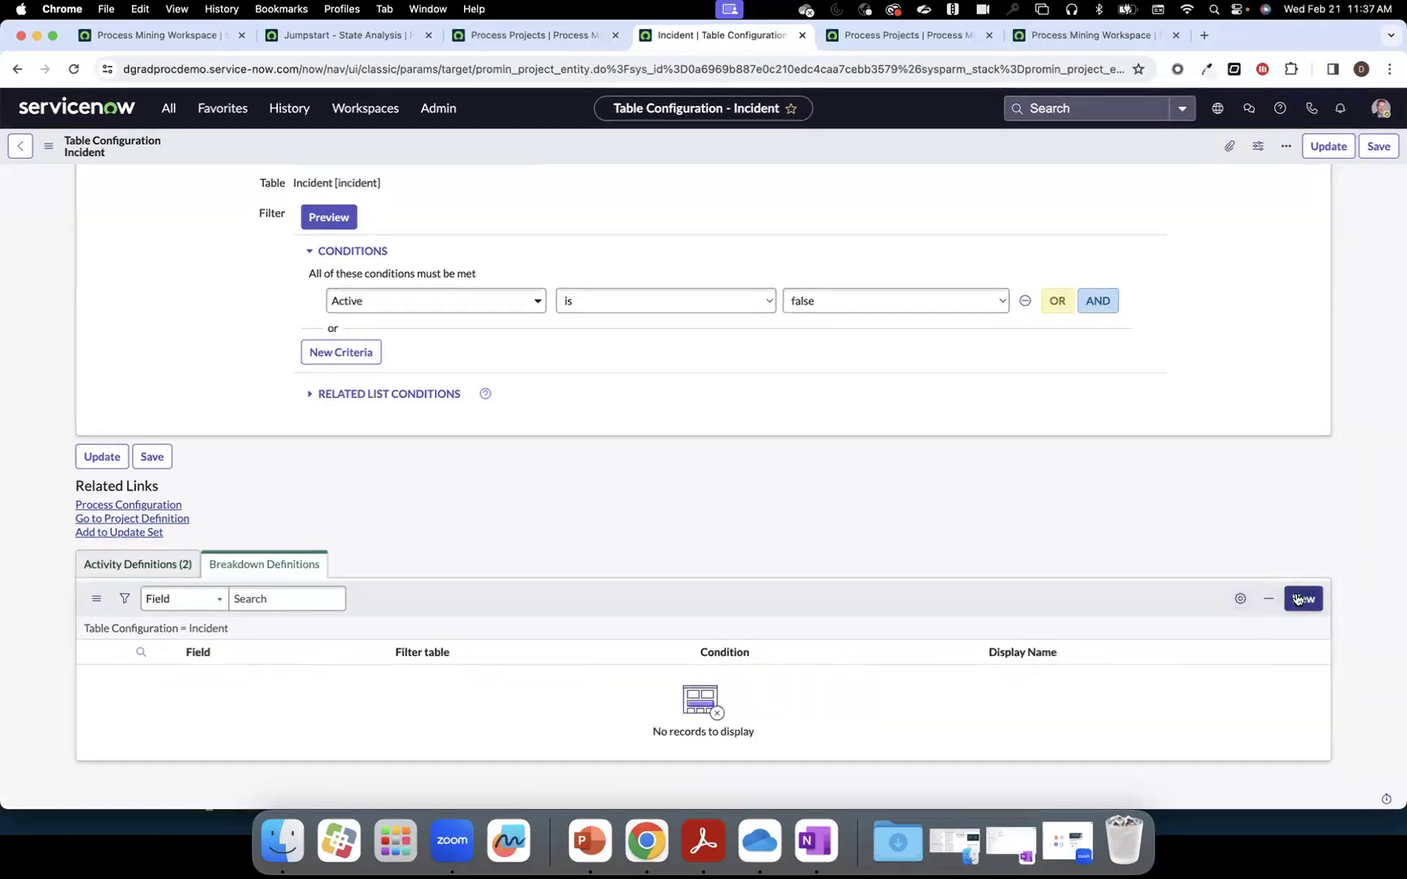
pyautogui.click(1005, 216)
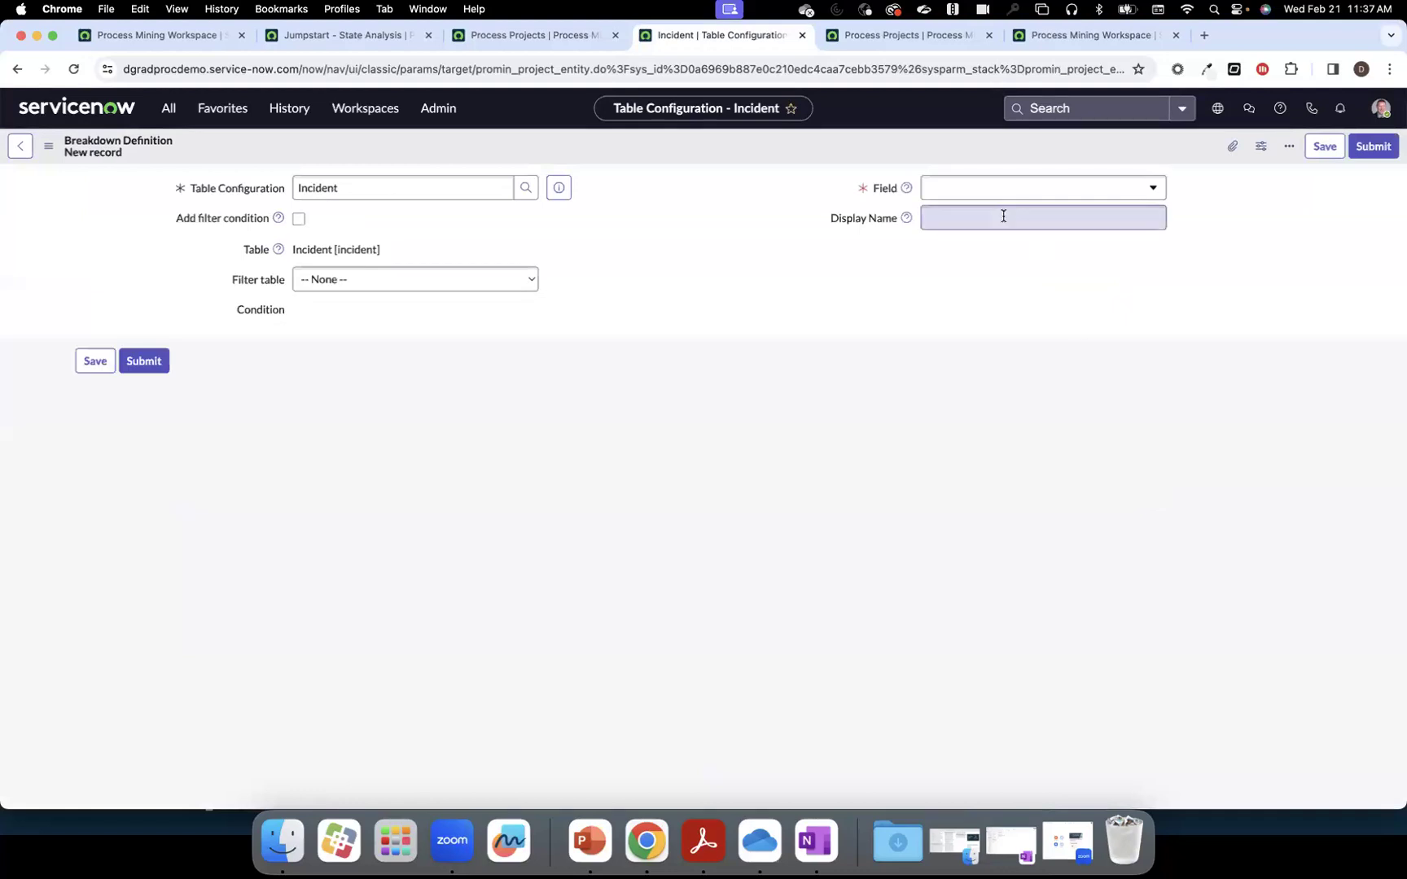
pyautogui.click(972, 194)
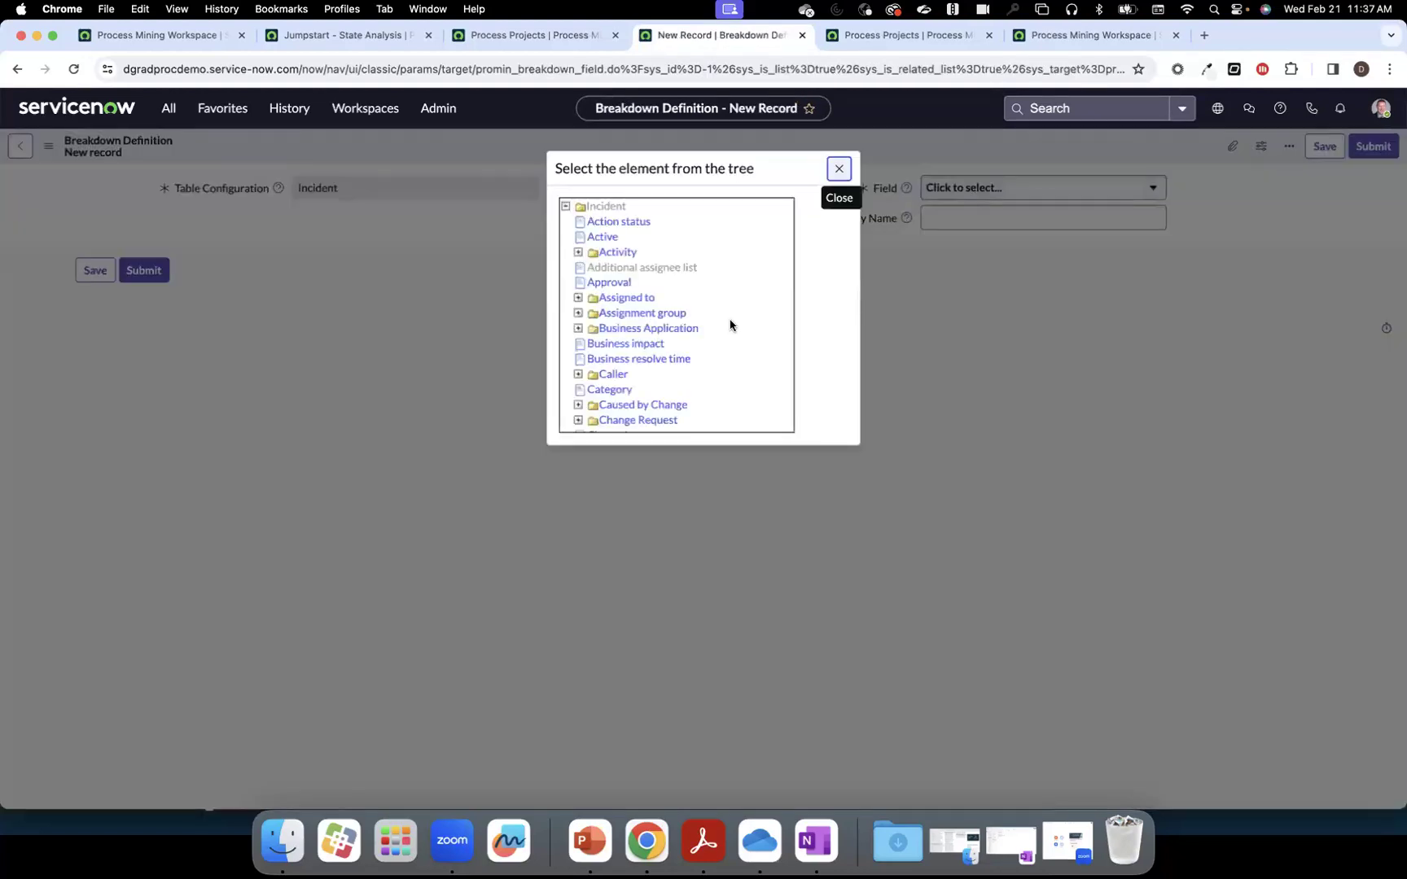
pyautogui.click(623, 390)
pyautogui.click(159, 270)
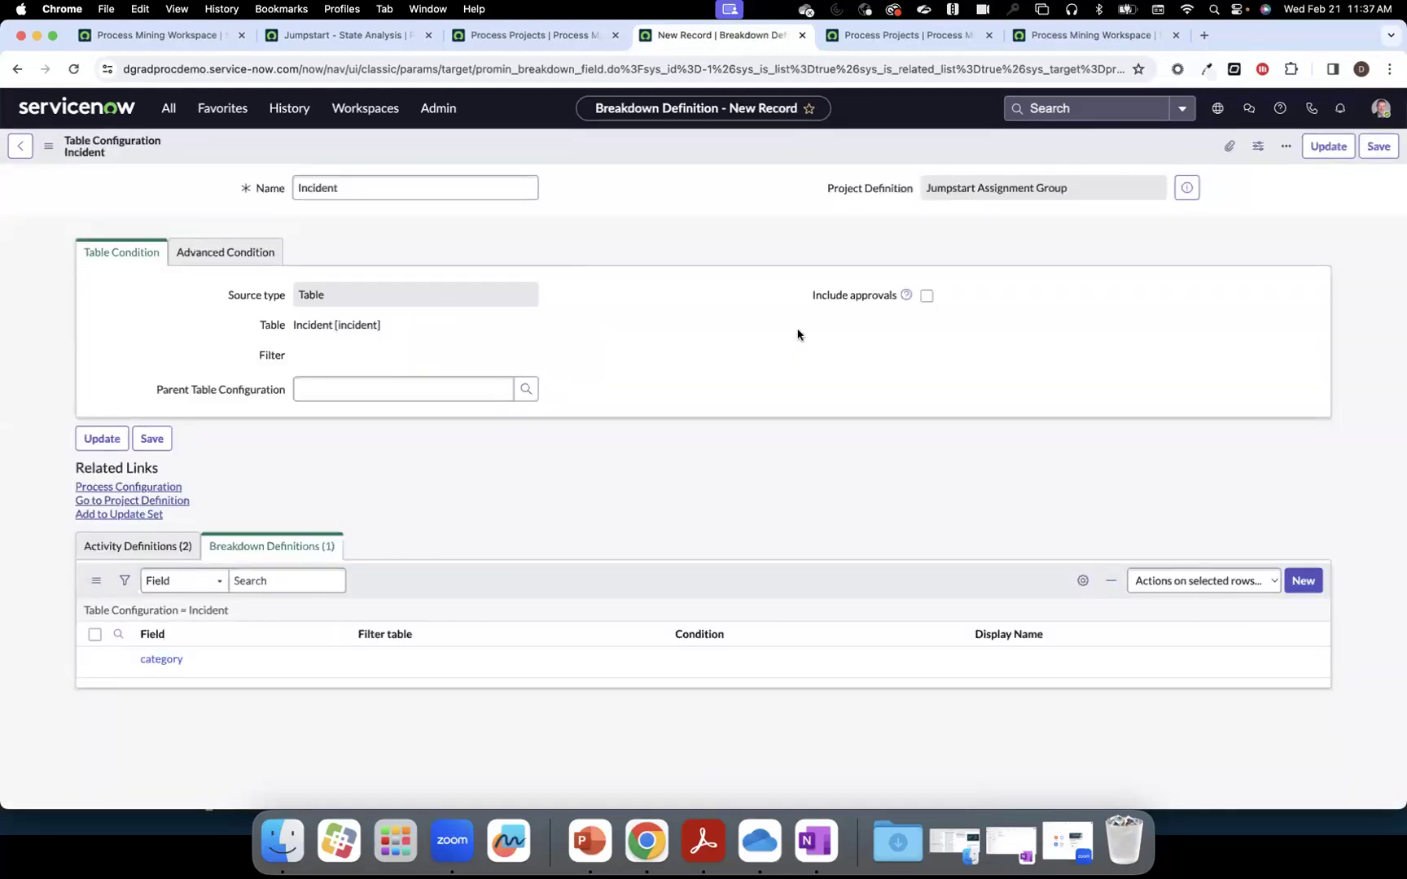
# Add another breakdown definition to the Incident table configuration, based on the Reassignment count field.
pyautogui.scroll(-2, 922, 358)
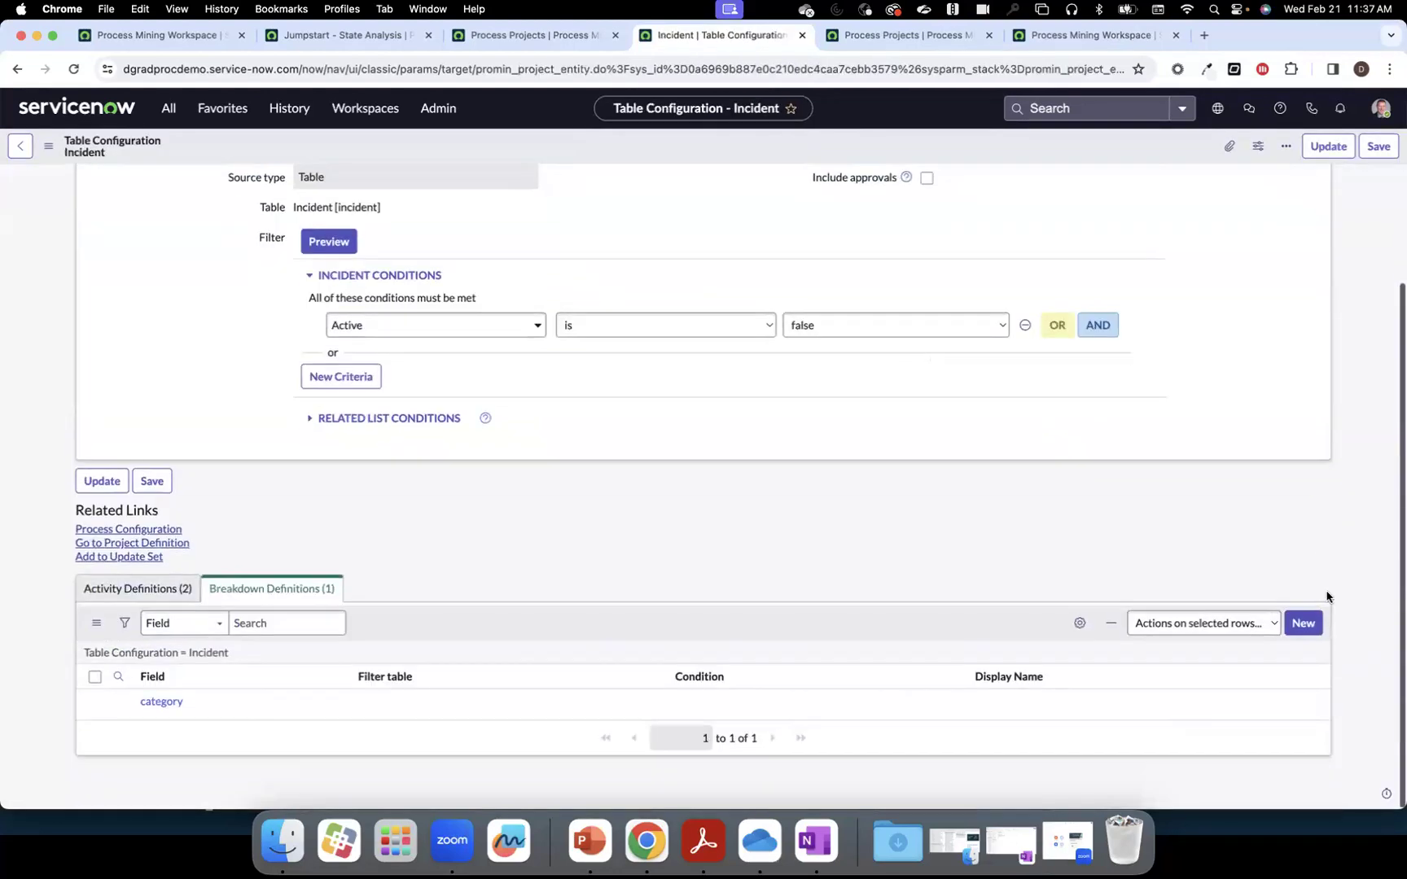
pyautogui.click(1304, 623)
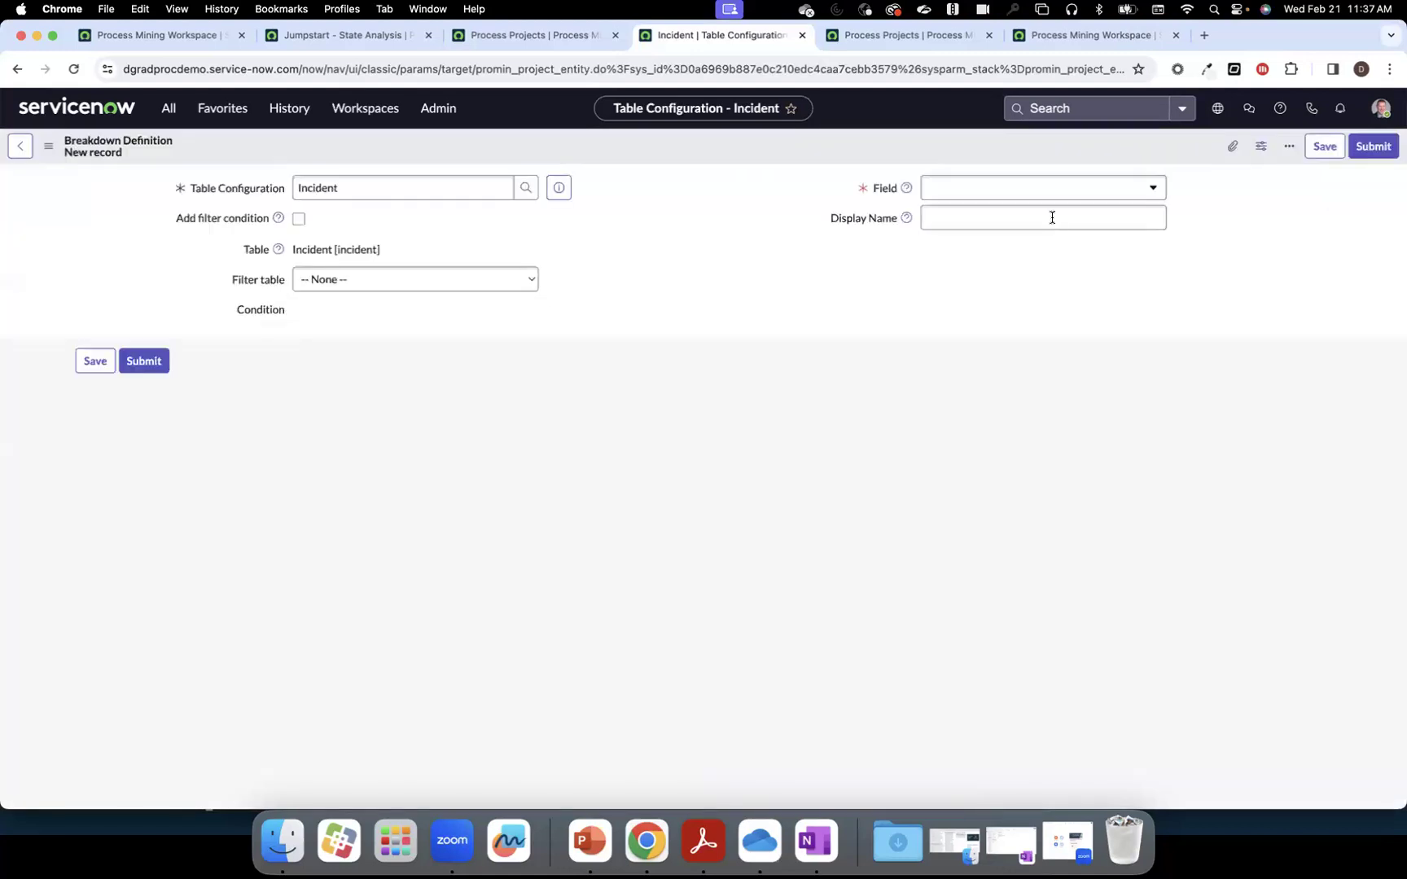
pyautogui.click(1041, 188)
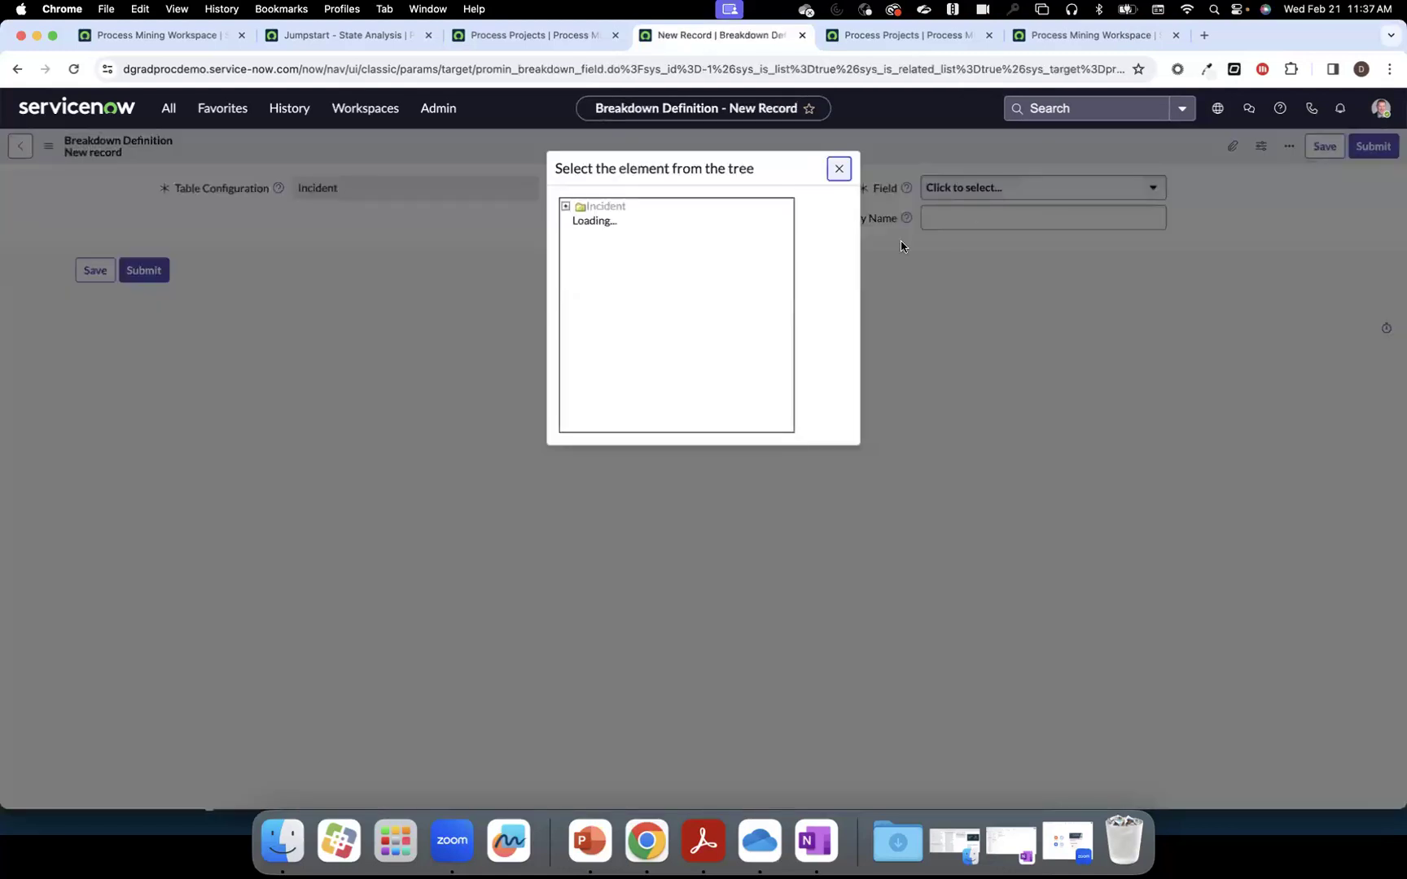
pyautogui.scroll(-15, 637, 279)
pyautogui.scroll(5, 638, 284)
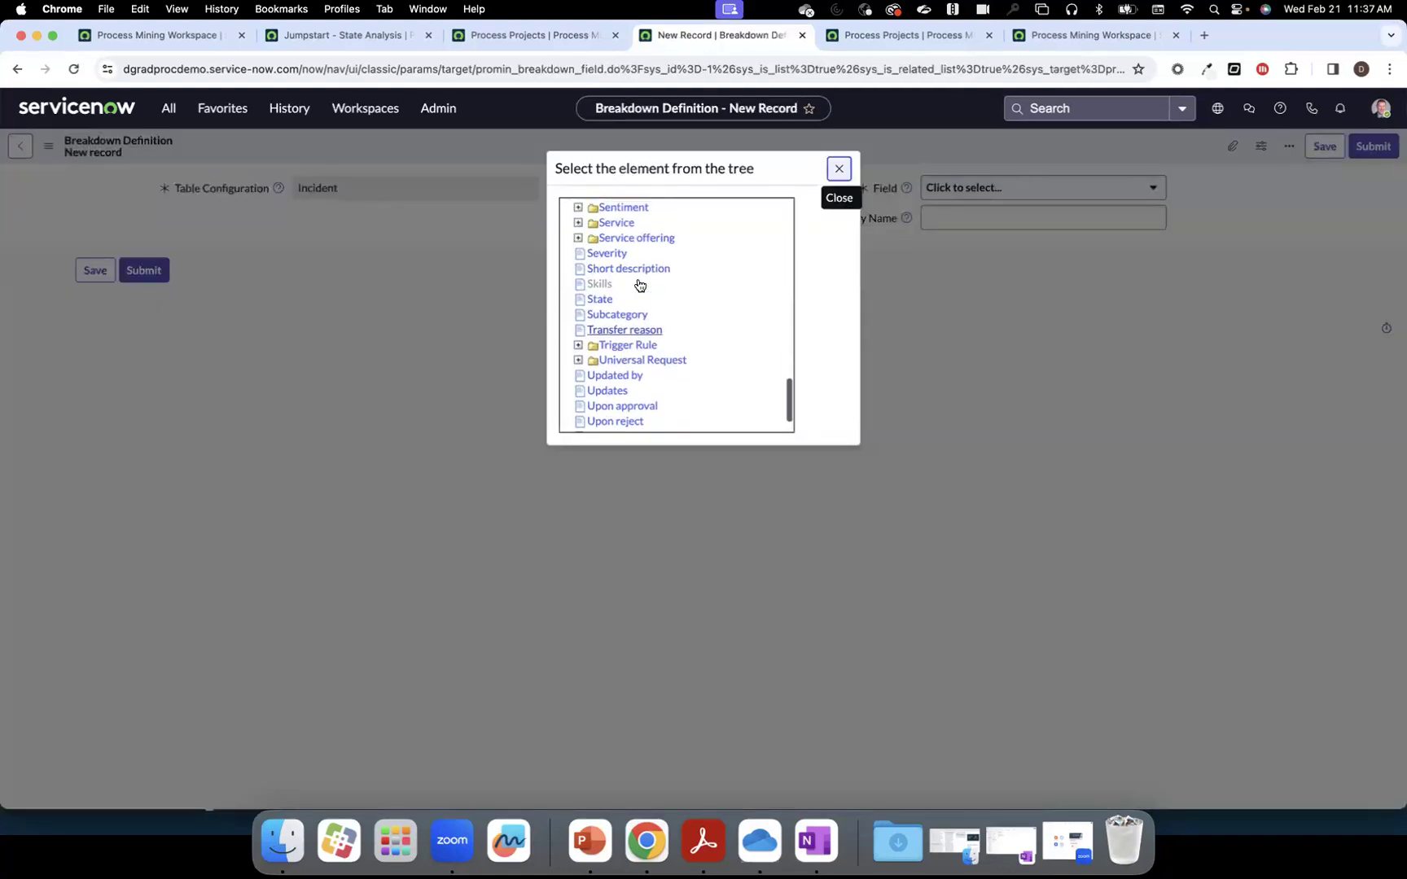
pyautogui.scroll(3, 637, 248)
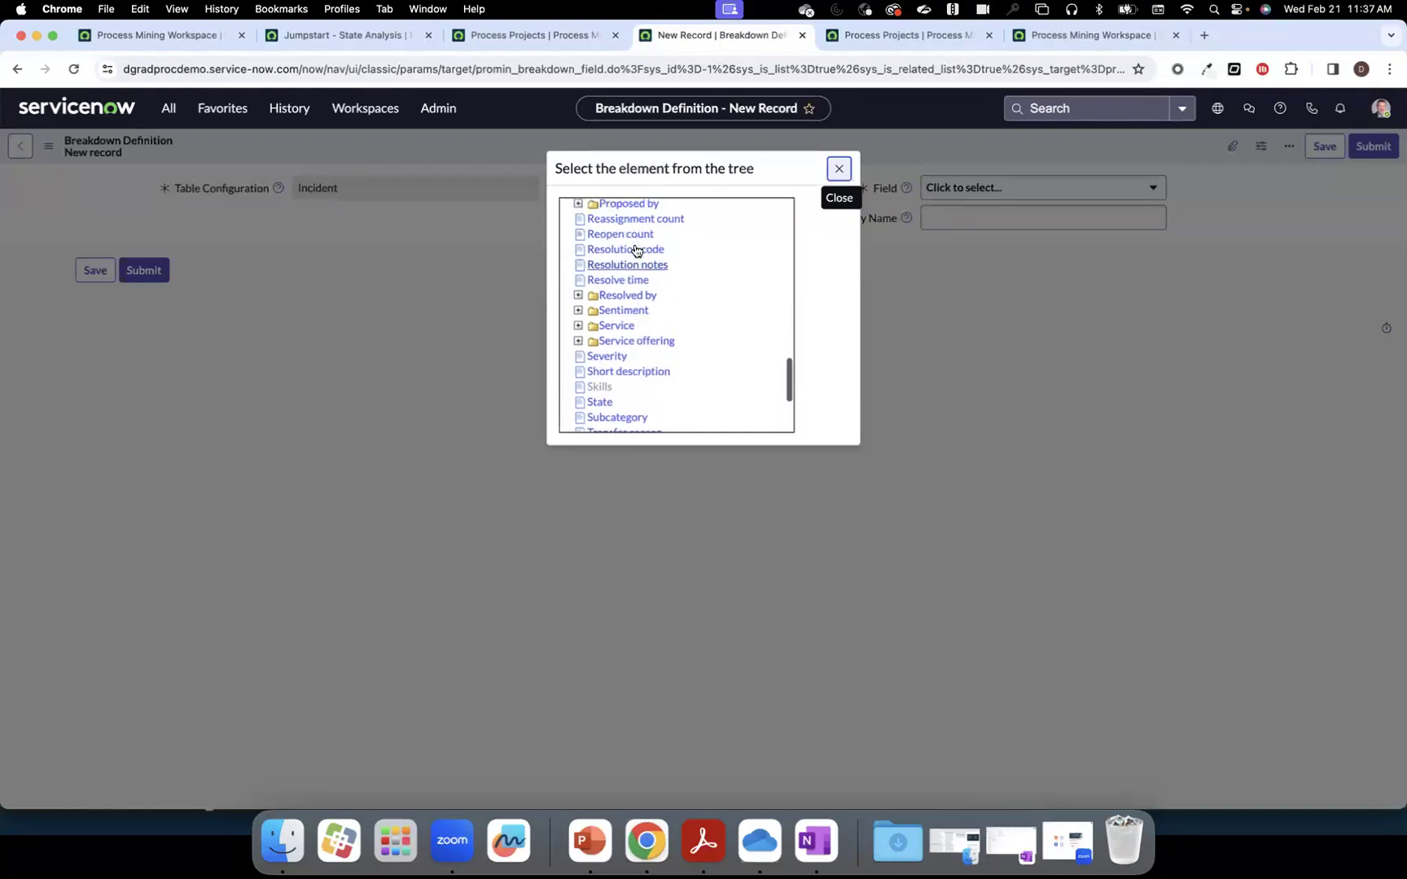
pyautogui.click(637, 236)
pyautogui.click(155, 270)
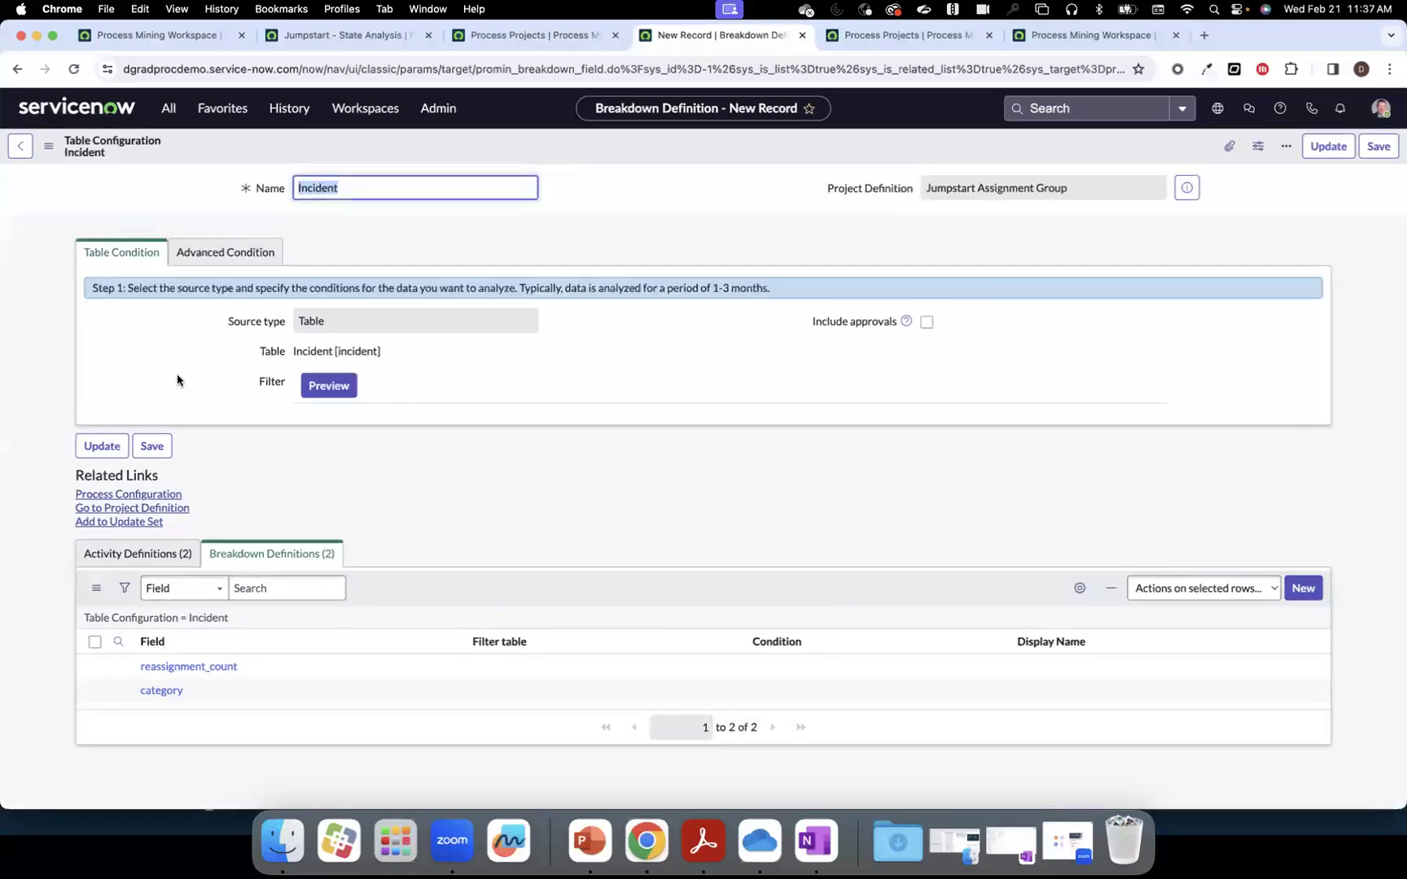
# Return to the project definition, import the process finding templates into the project, and generate its sample model.
pyautogui.scroll(-3, 177, 373)
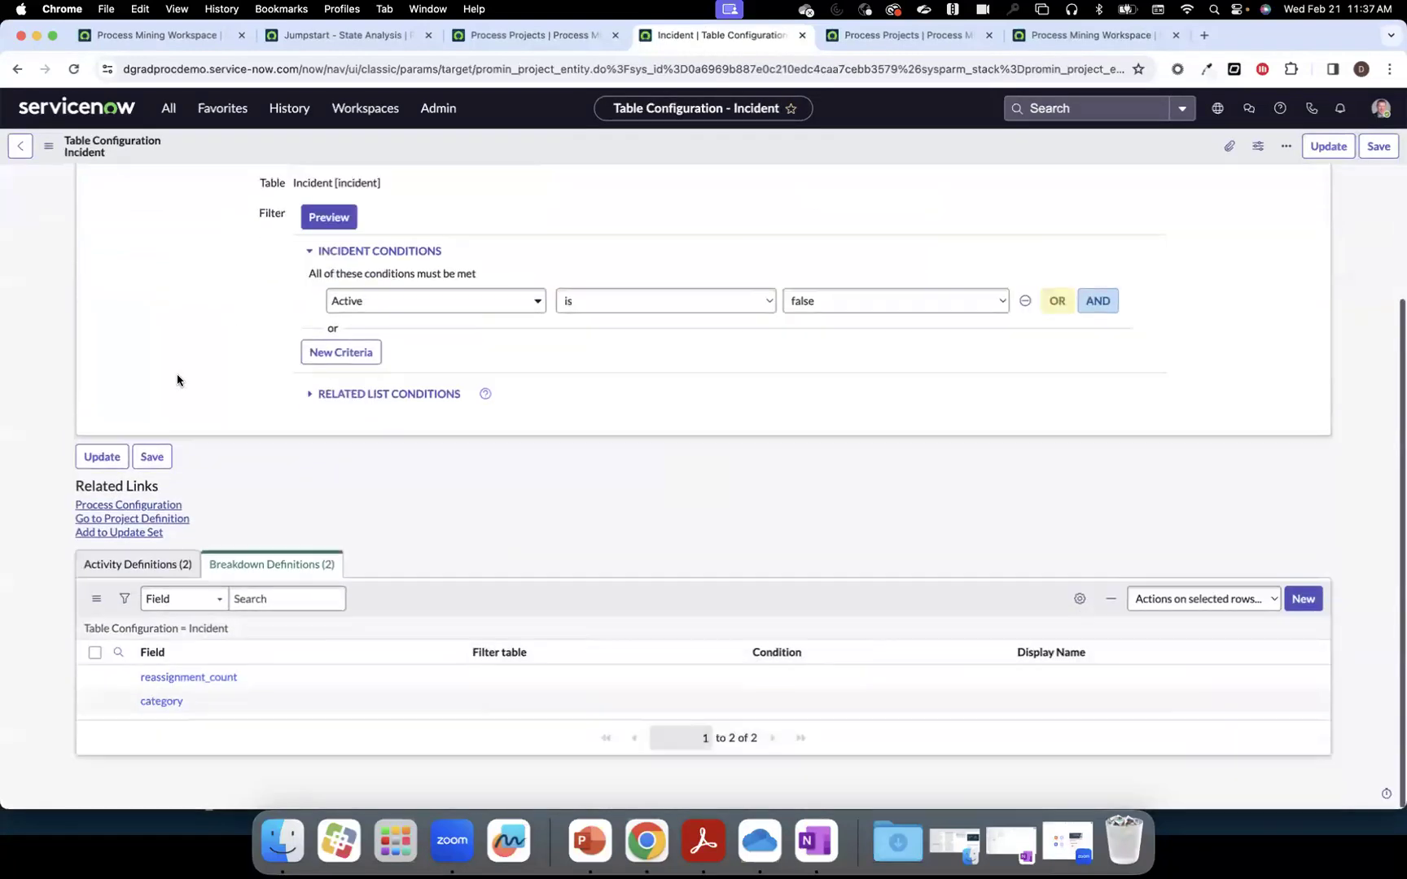
pyautogui.click(141, 525)
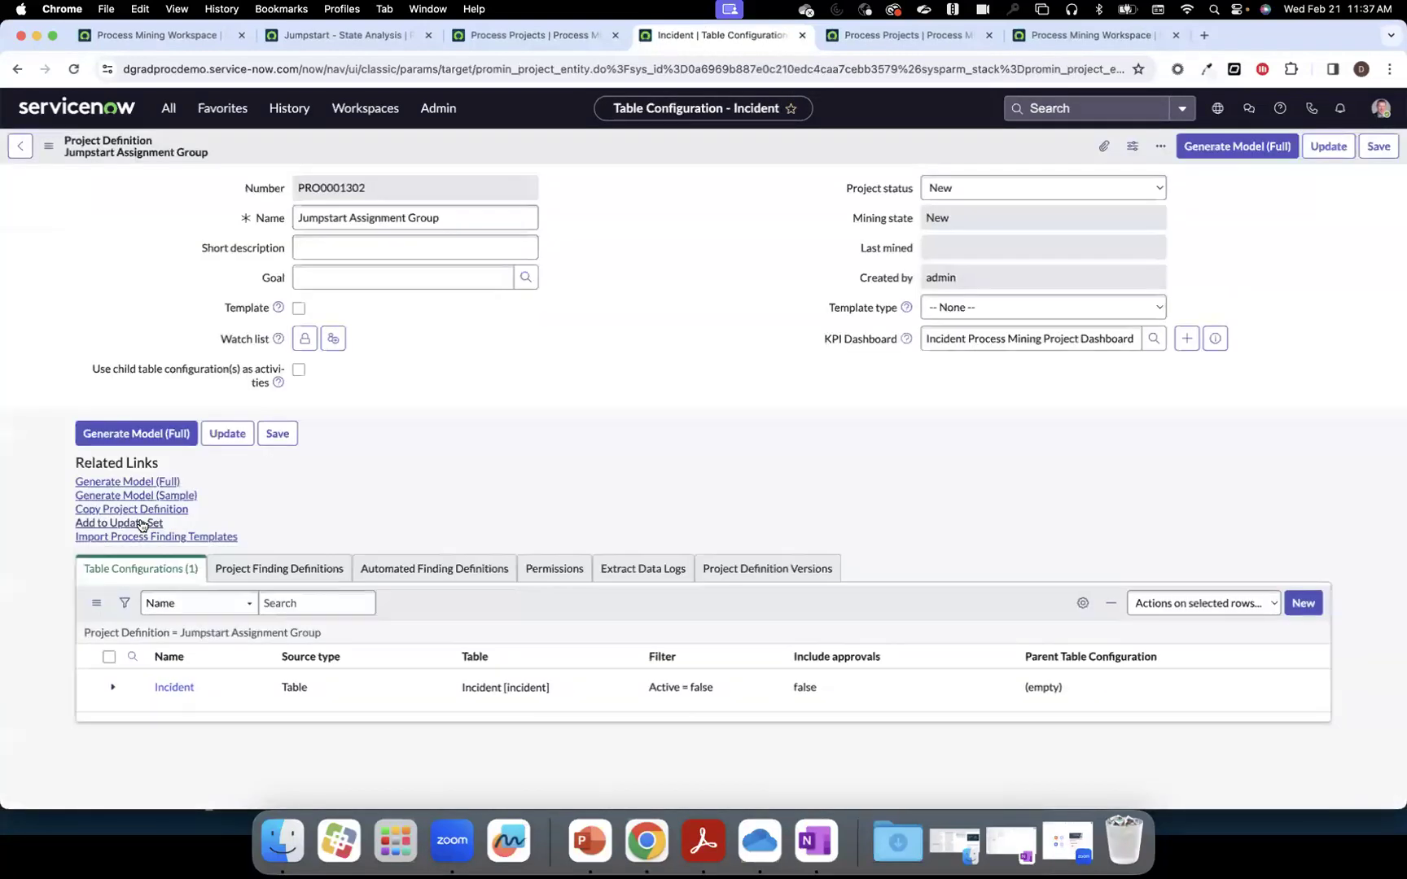
pyautogui.click(152, 468)
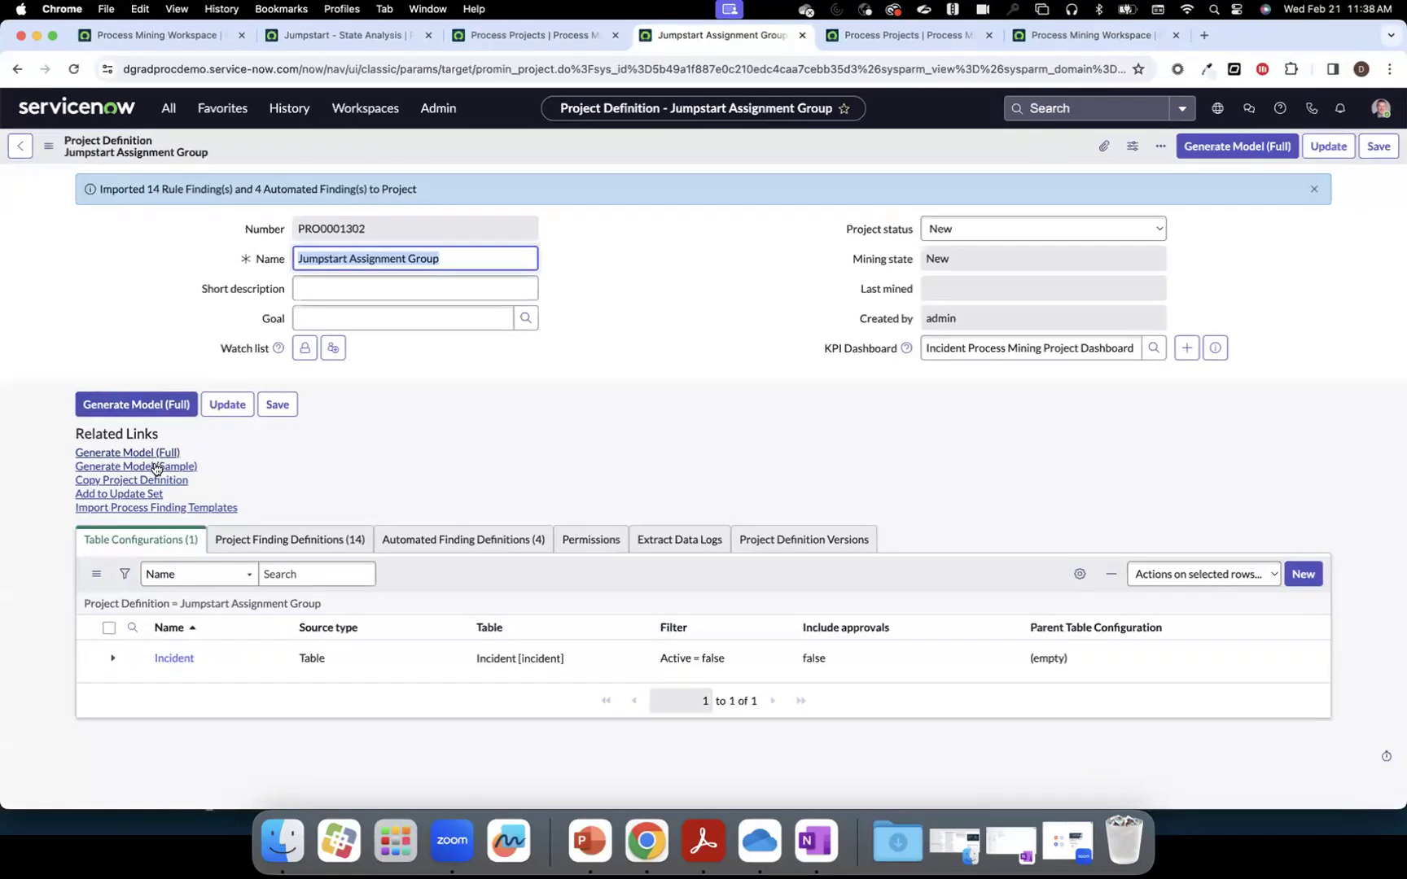
pyautogui.click(147, 469)
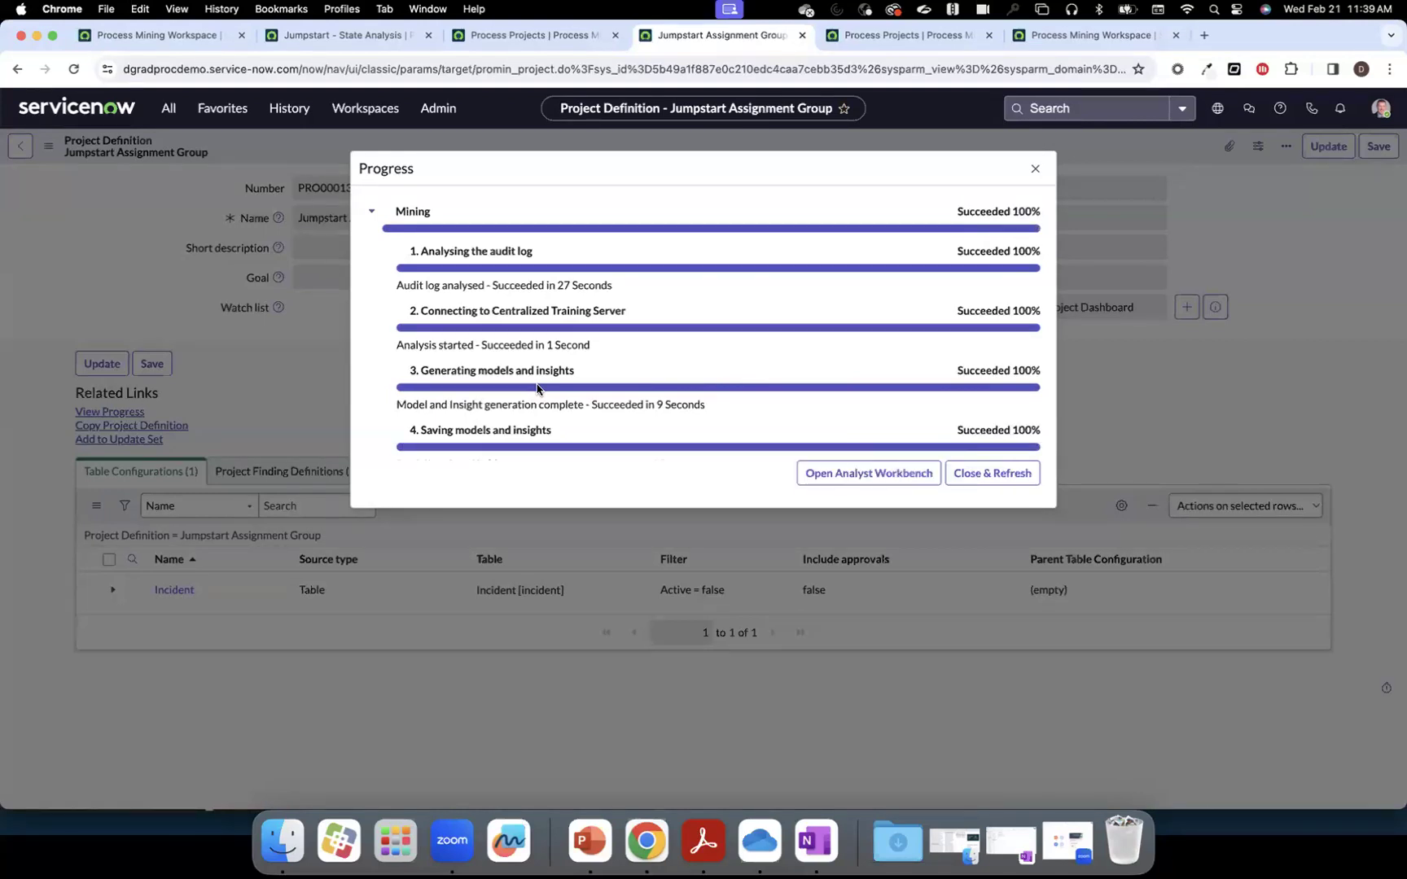
# Open the mined project from the completed progress report and review its improvement opportunities, including the multihop reassignment finding.
pyautogui.click(862, 479)
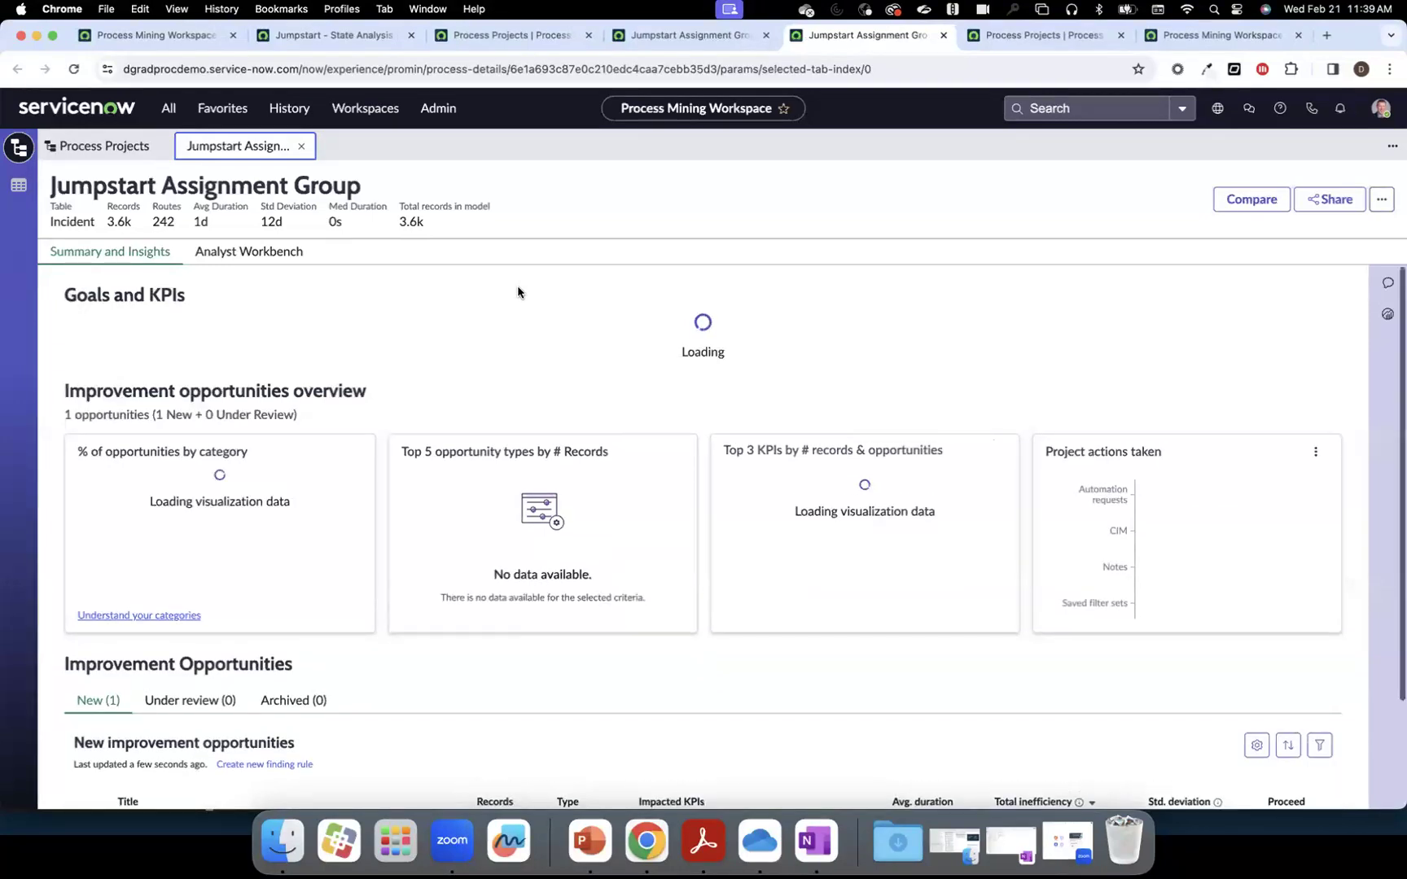
pyautogui.scroll(-2, 517, 292)
pyautogui.scroll(-3, 518, 293)
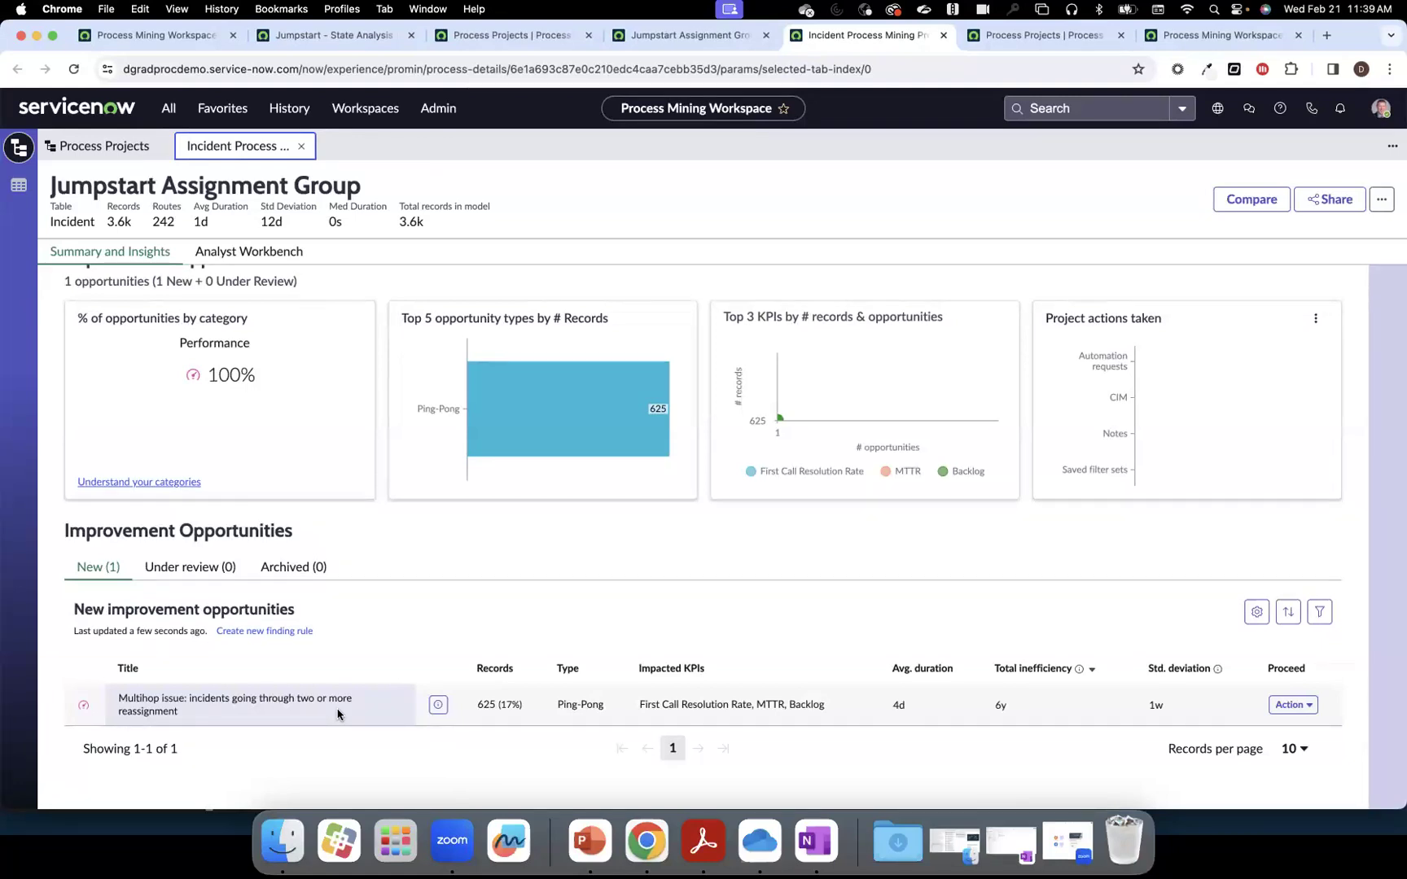
# Open the project's process map in the Analyst Workbench and set the model's Connections level to 65%.
pyautogui.click(246, 251)
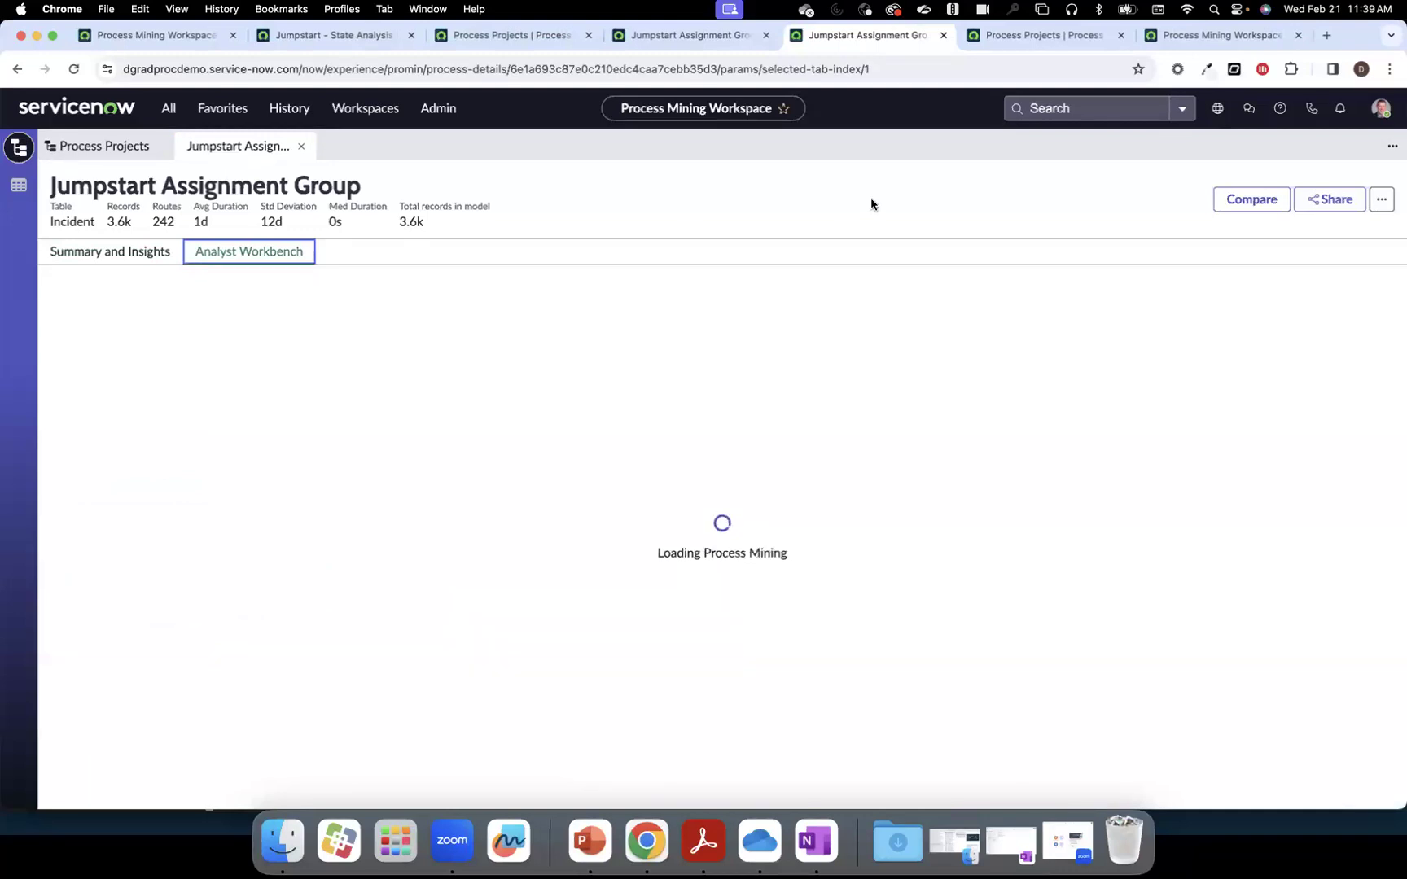
pyautogui.click(1387, 283)
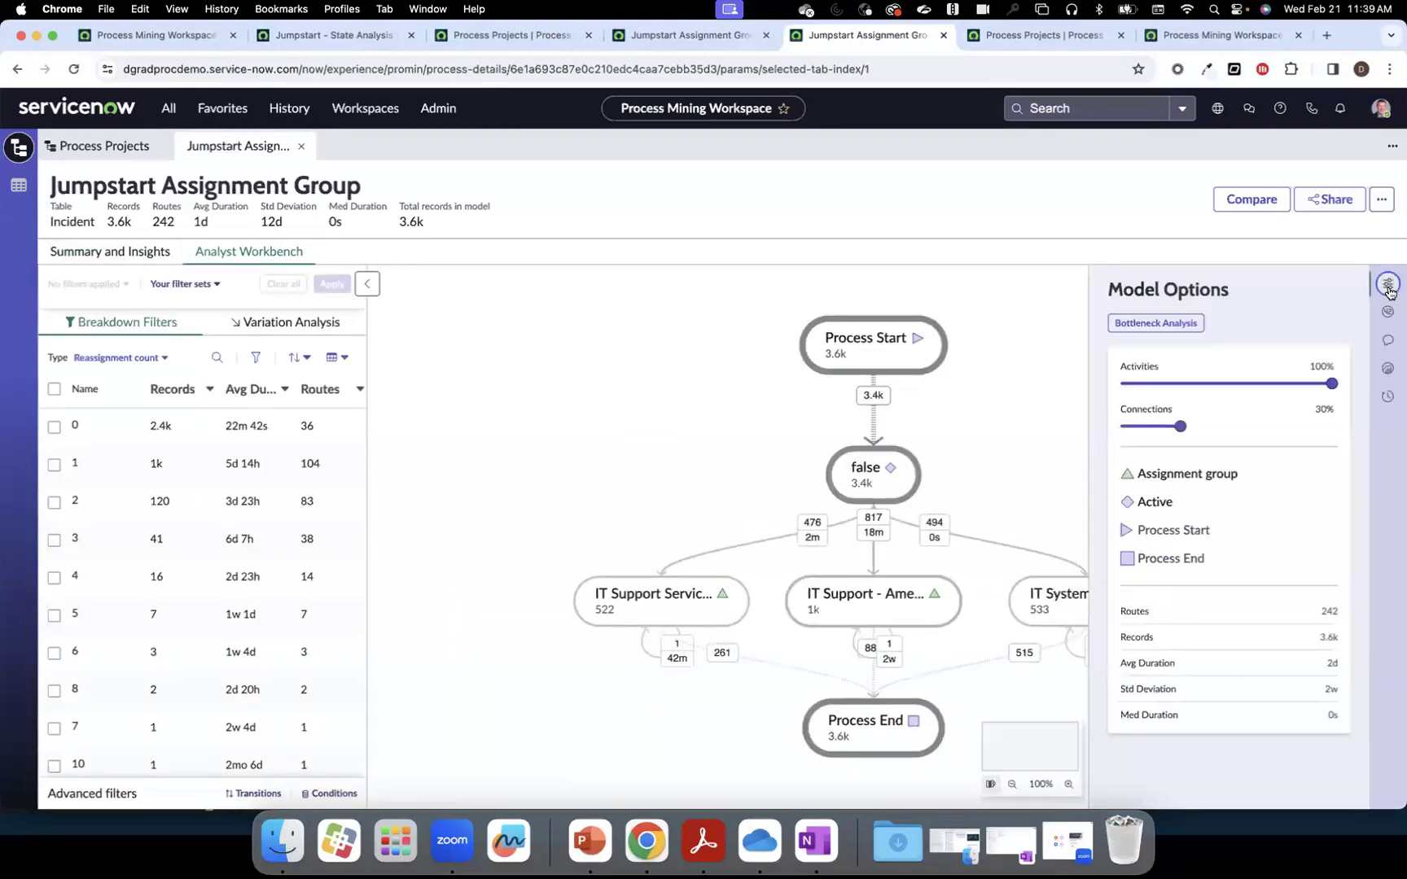
pyautogui.moveTo(1331, 426); pyautogui.dragTo(1256, 433)
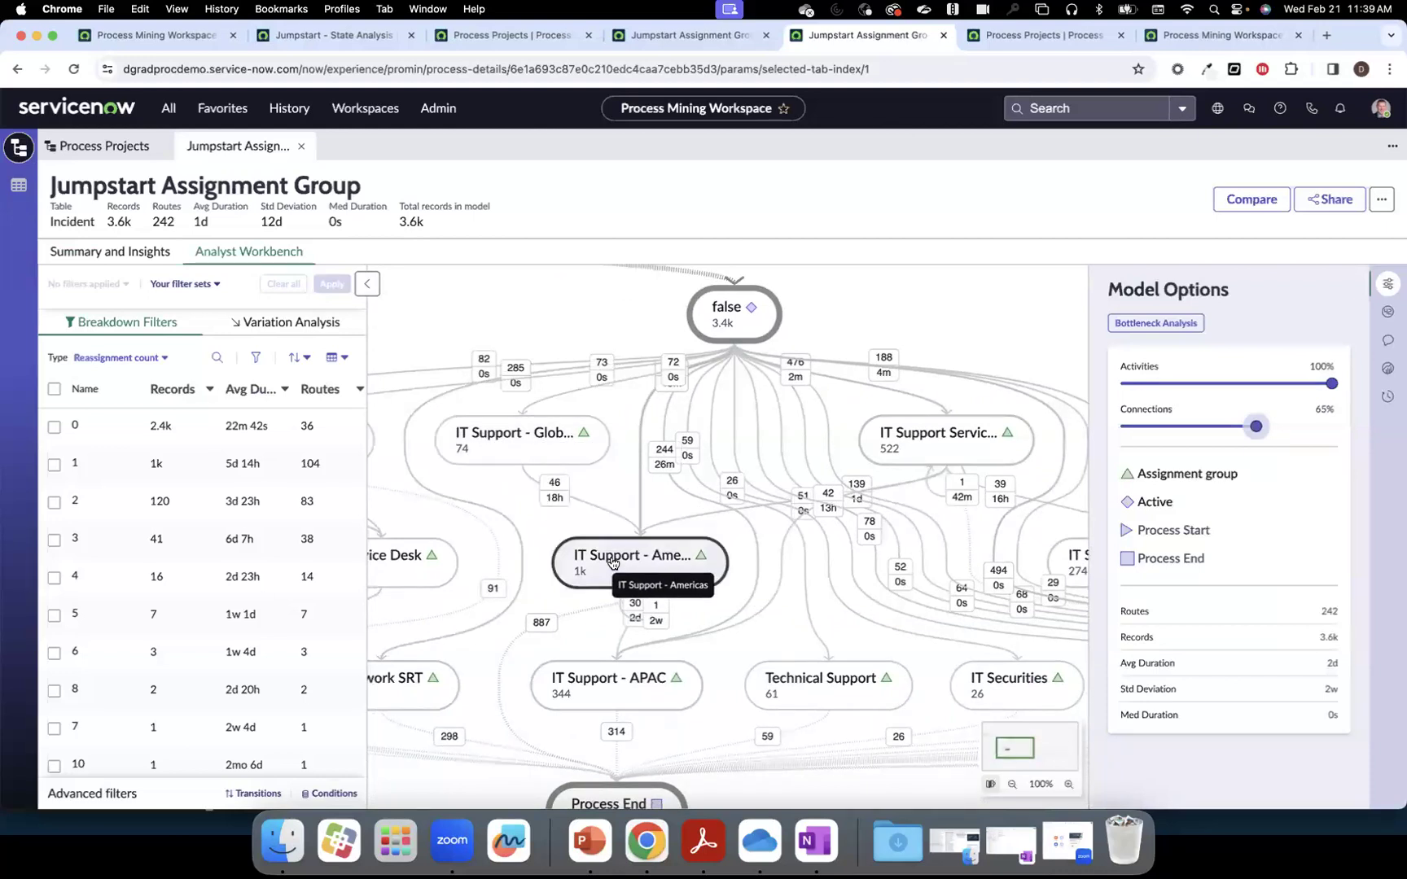
# Inspect the transition from IT Support - Global to IT Support - Americas, and view the breakdown by Category and again by Reassignment count.
pyautogui.click(545, 487)
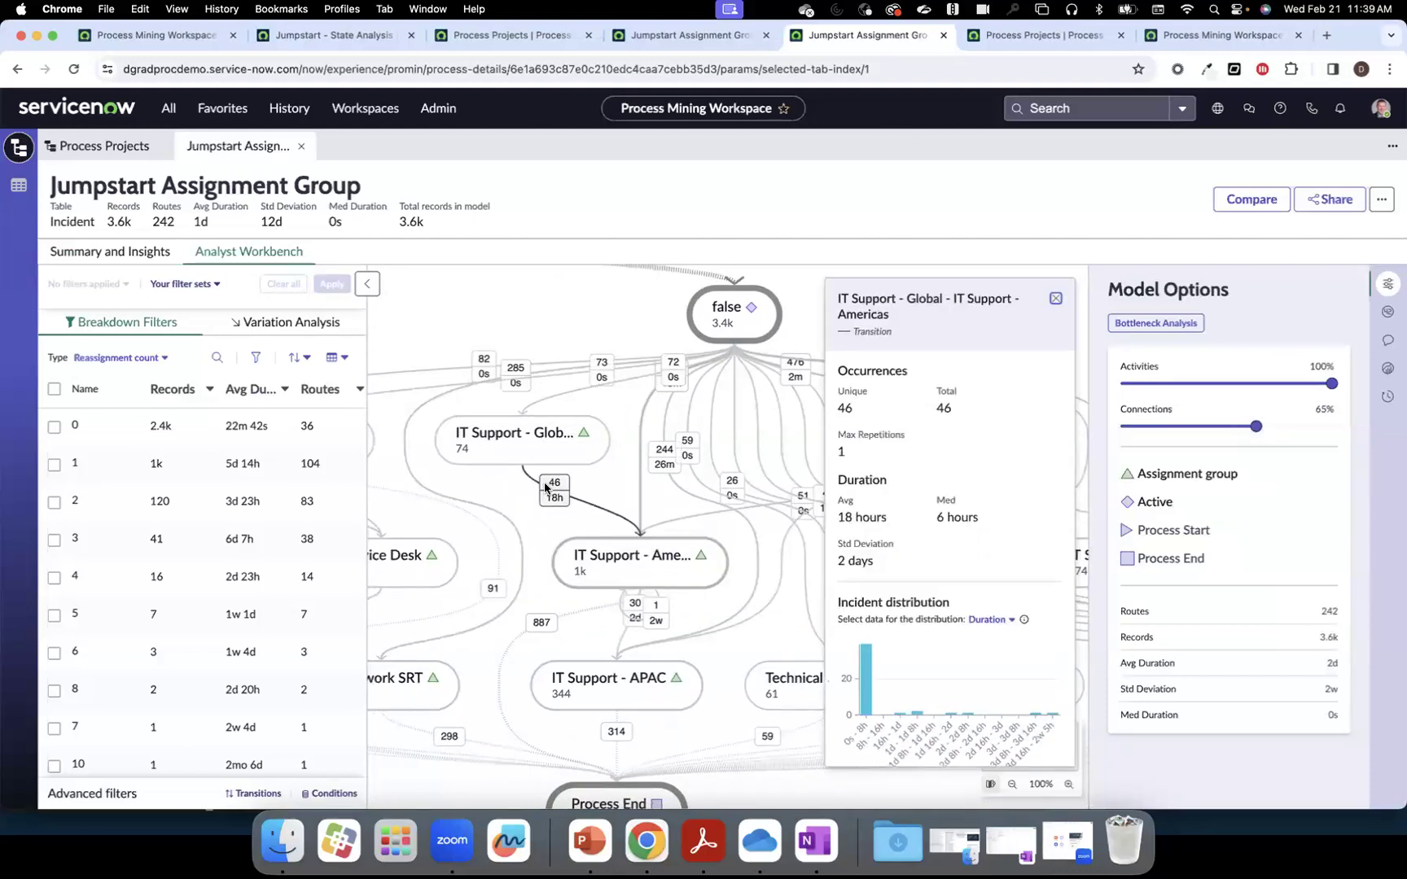
pyautogui.click(143, 359)
pyautogui.click(107, 397)
pyautogui.click(97, 358)
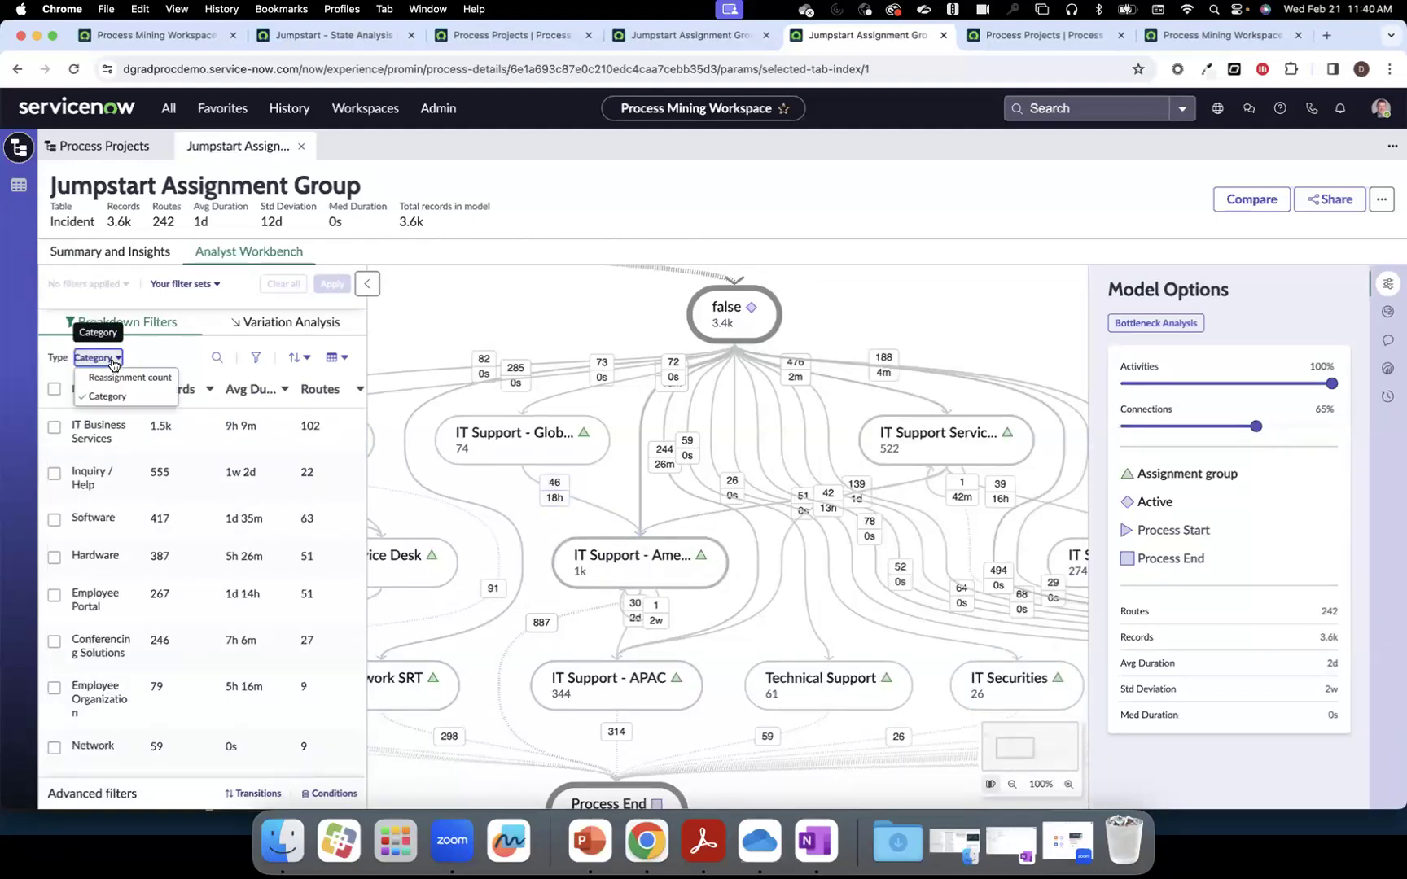
pyautogui.click(116, 379)
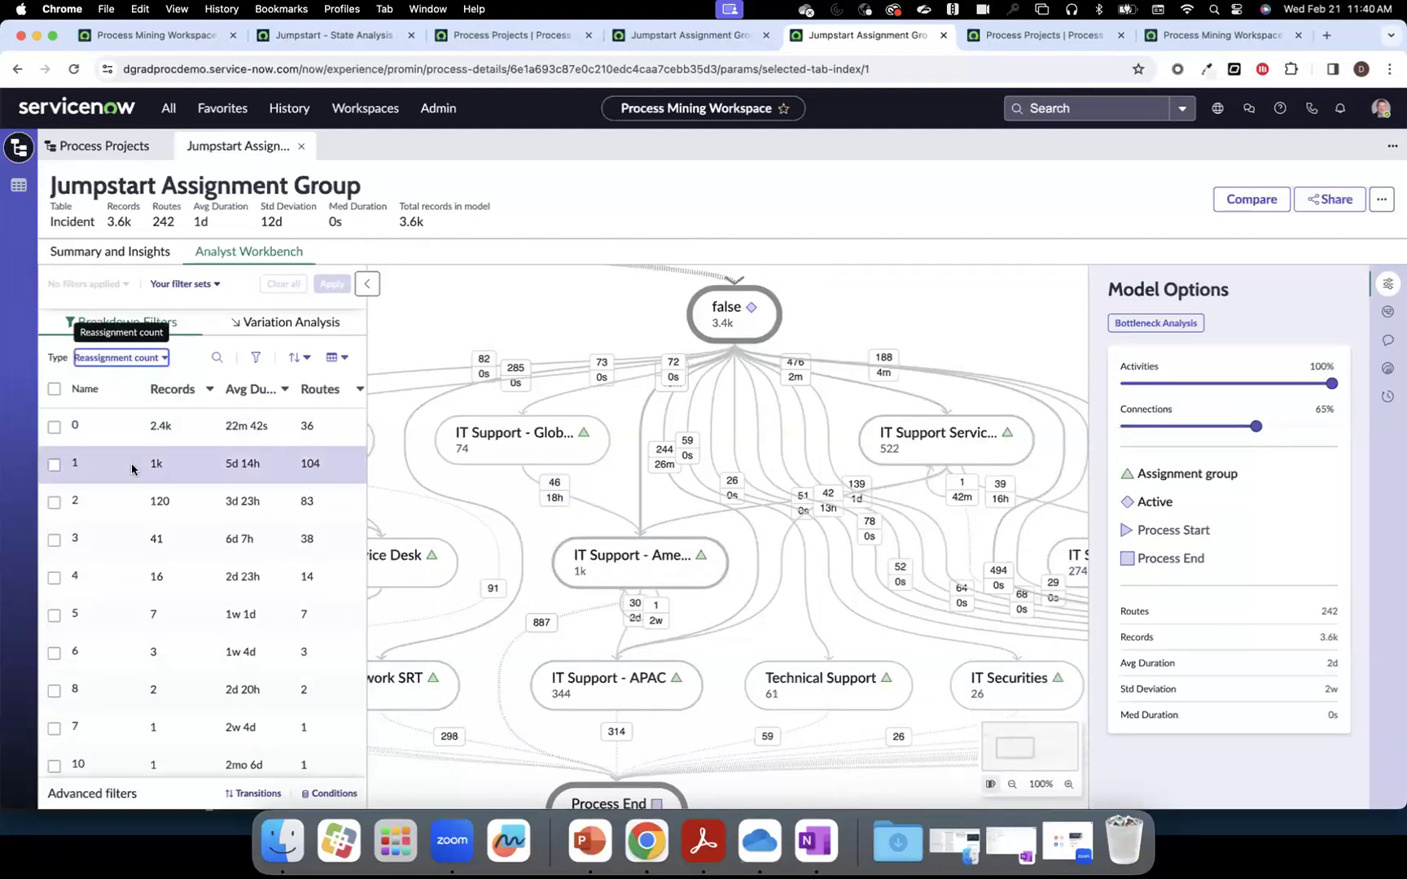
pyautogui.click(73, 548)
pyautogui.click(73, 583)
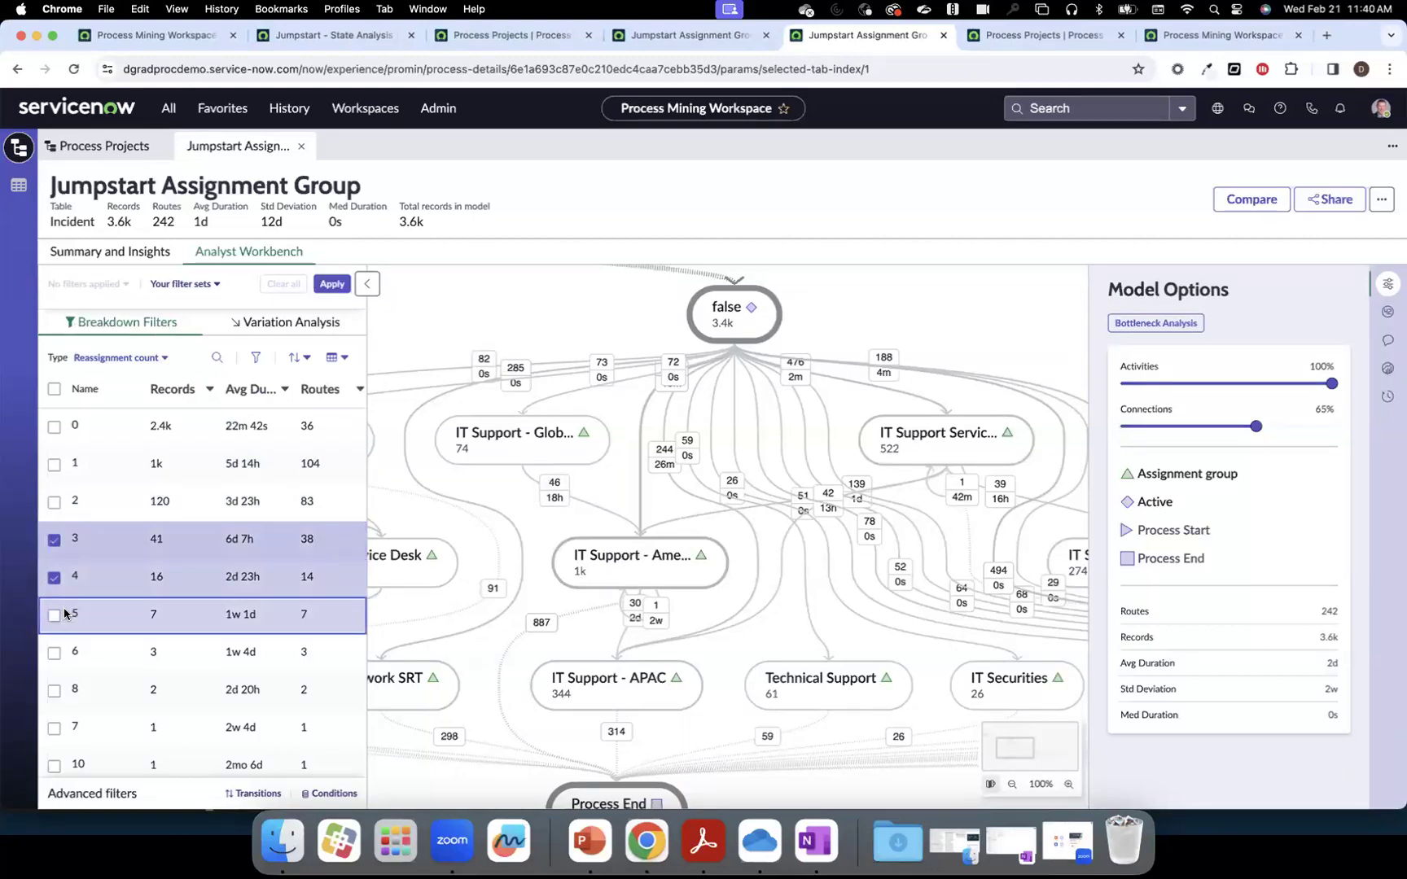
pyautogui.click(67, 619)
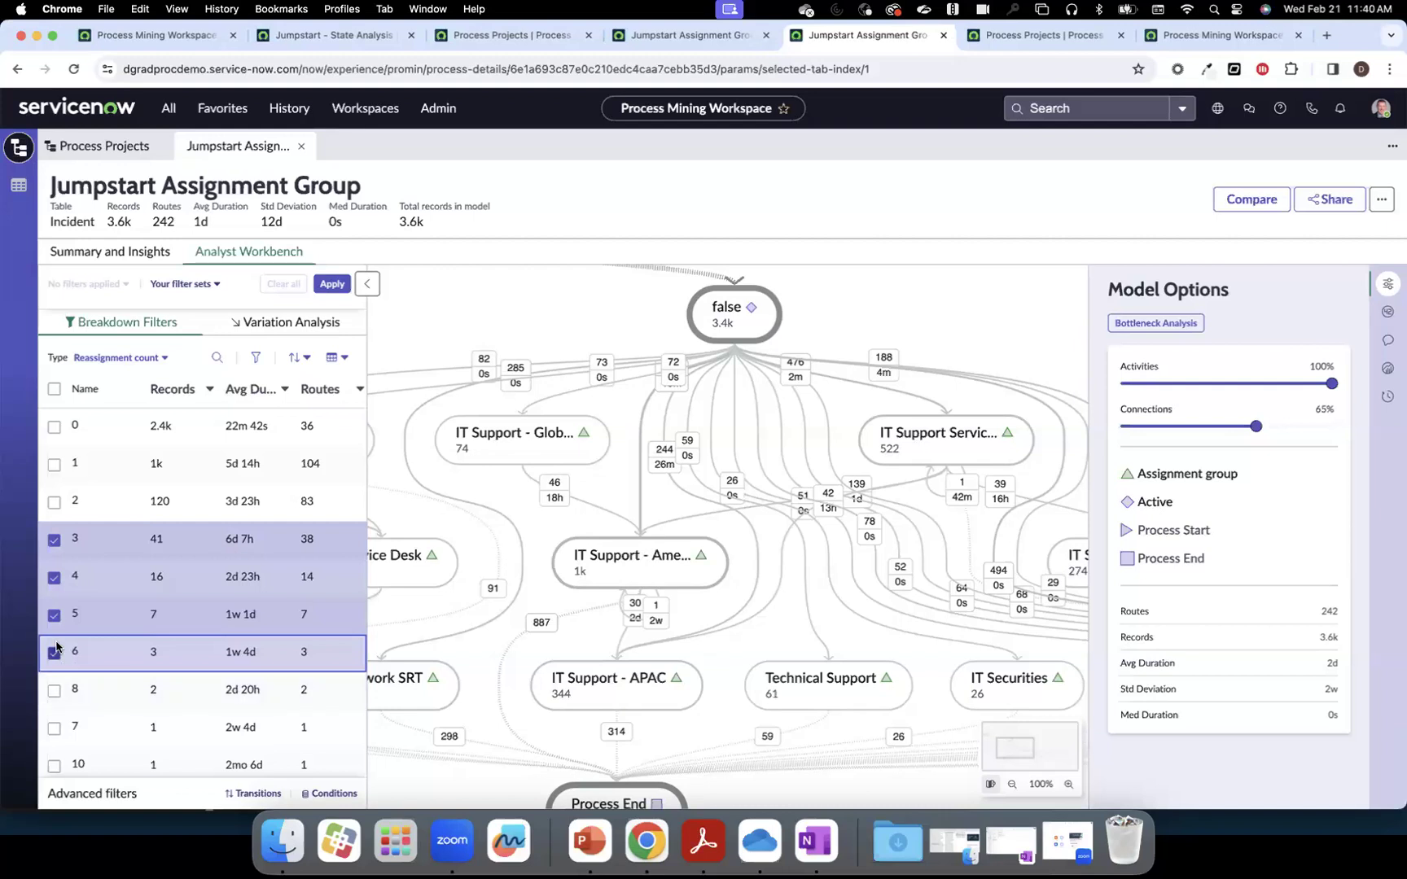
pyautogui.click(54, 616)
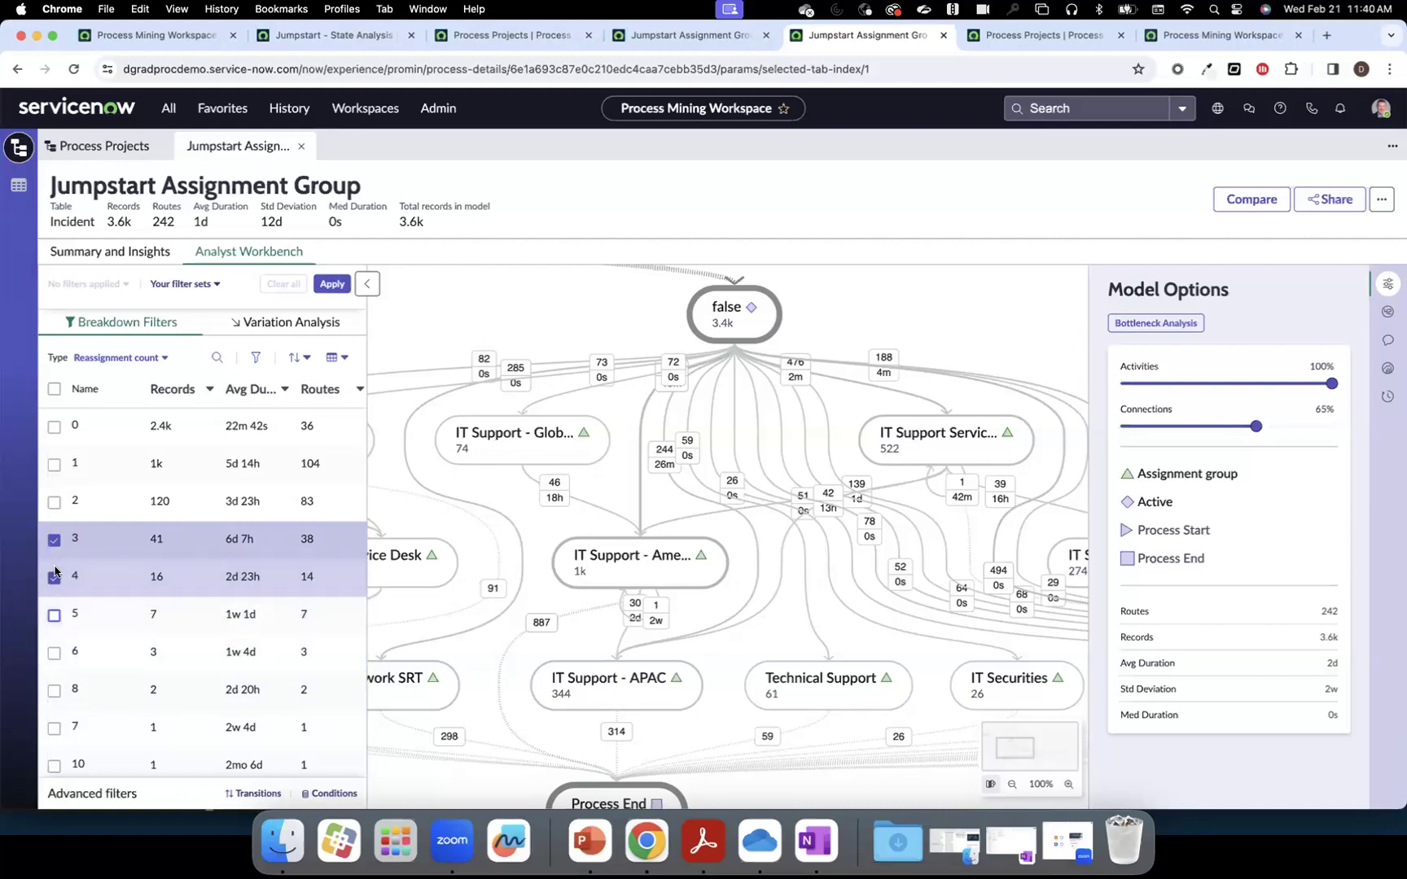
pyautogui.click(54, 578)
pyautogui.click(54, 541)
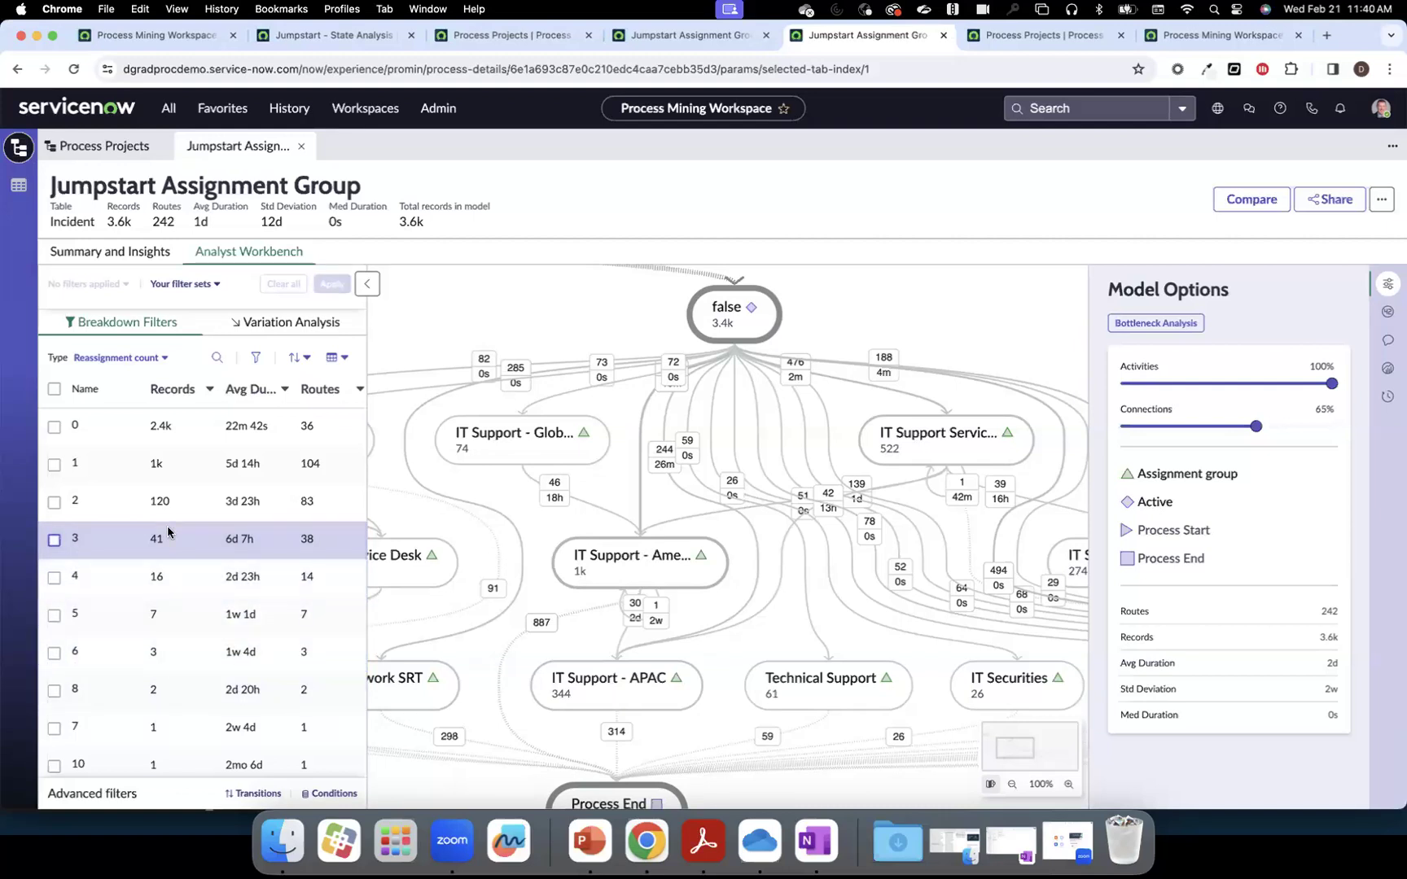
# Select the six-step route with 2 records and an average duration of 1mo 3w in the variation analysis.
pyautogui.click(302, 328)
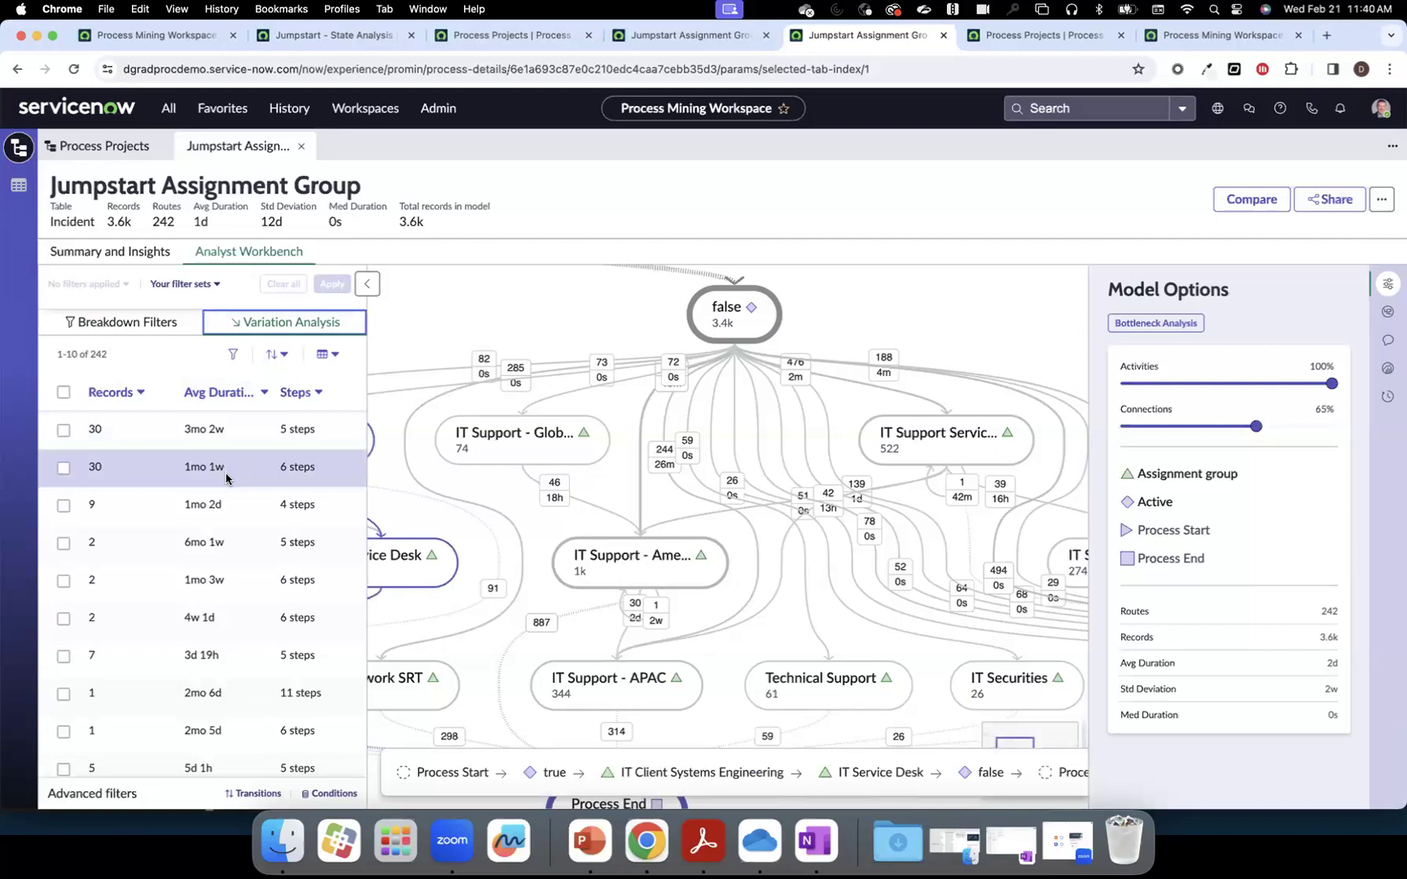
pyautogui.click(232, 585)
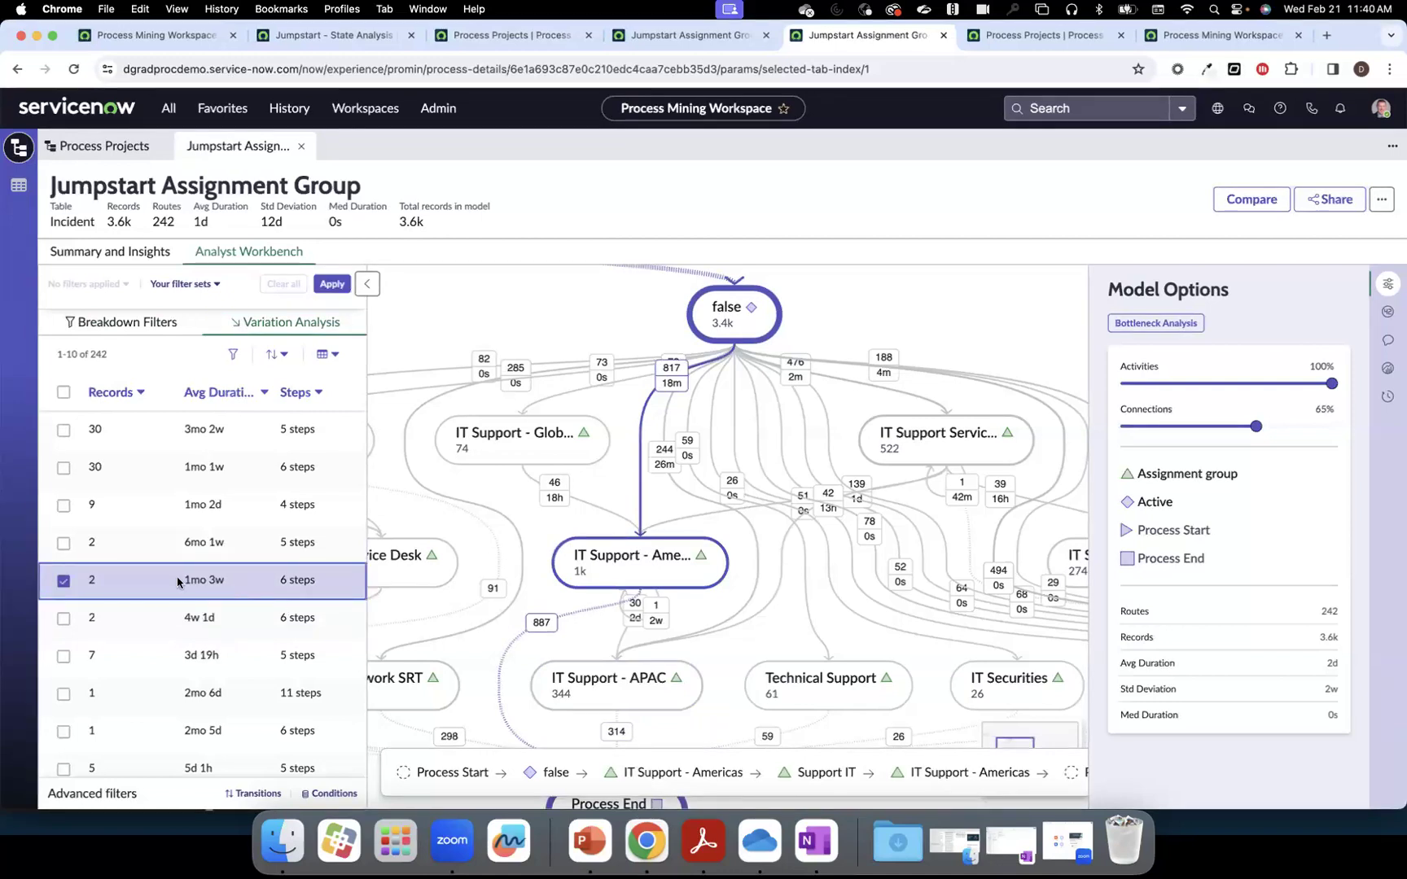
pyautogui.click(333, 284)
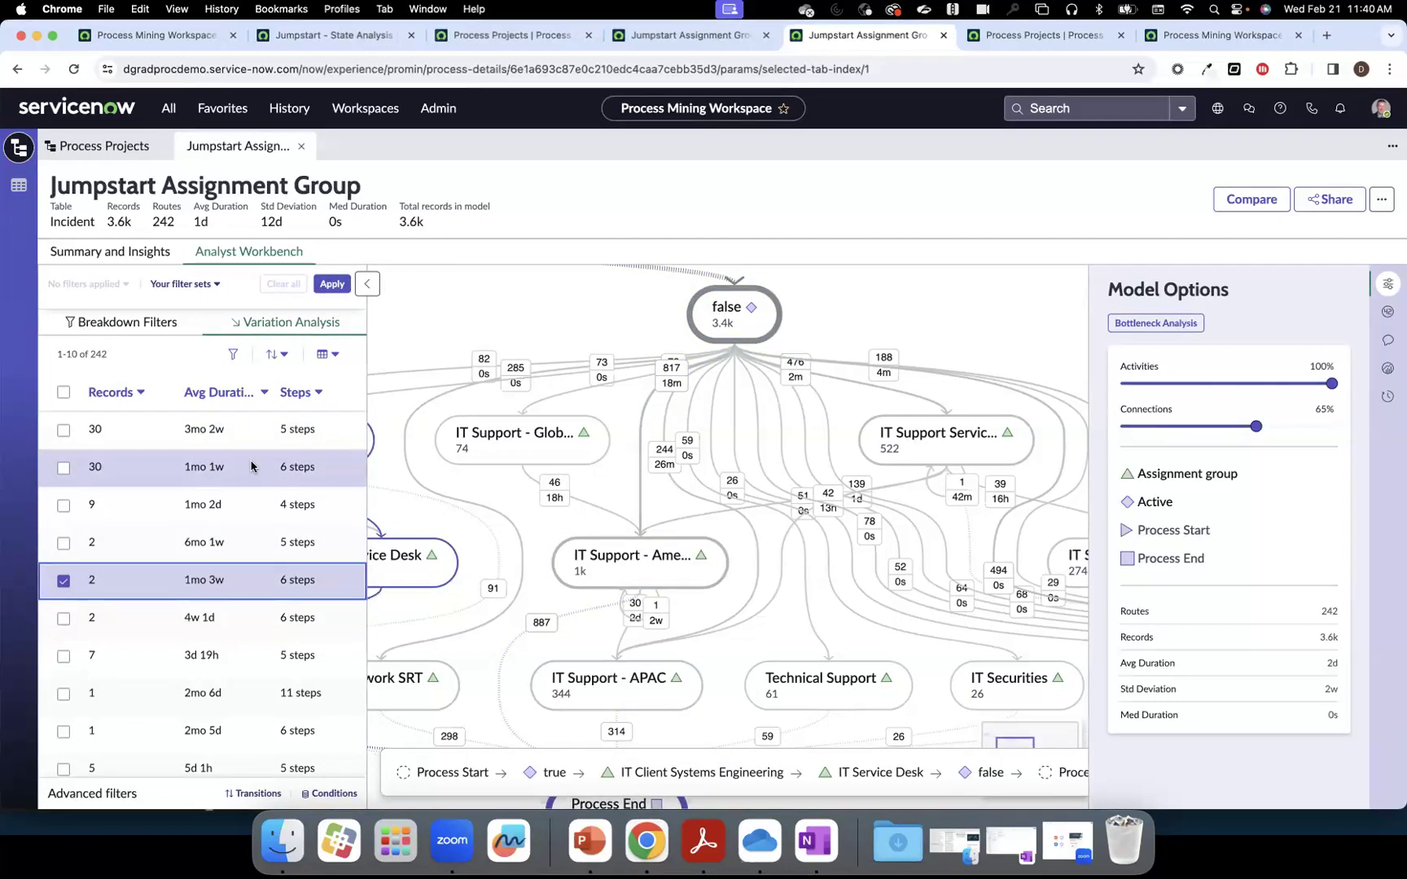
# Return to the breakdown filters and look at the Bottleneck Analysis option for the model.
pyautogui.click(154, 322)
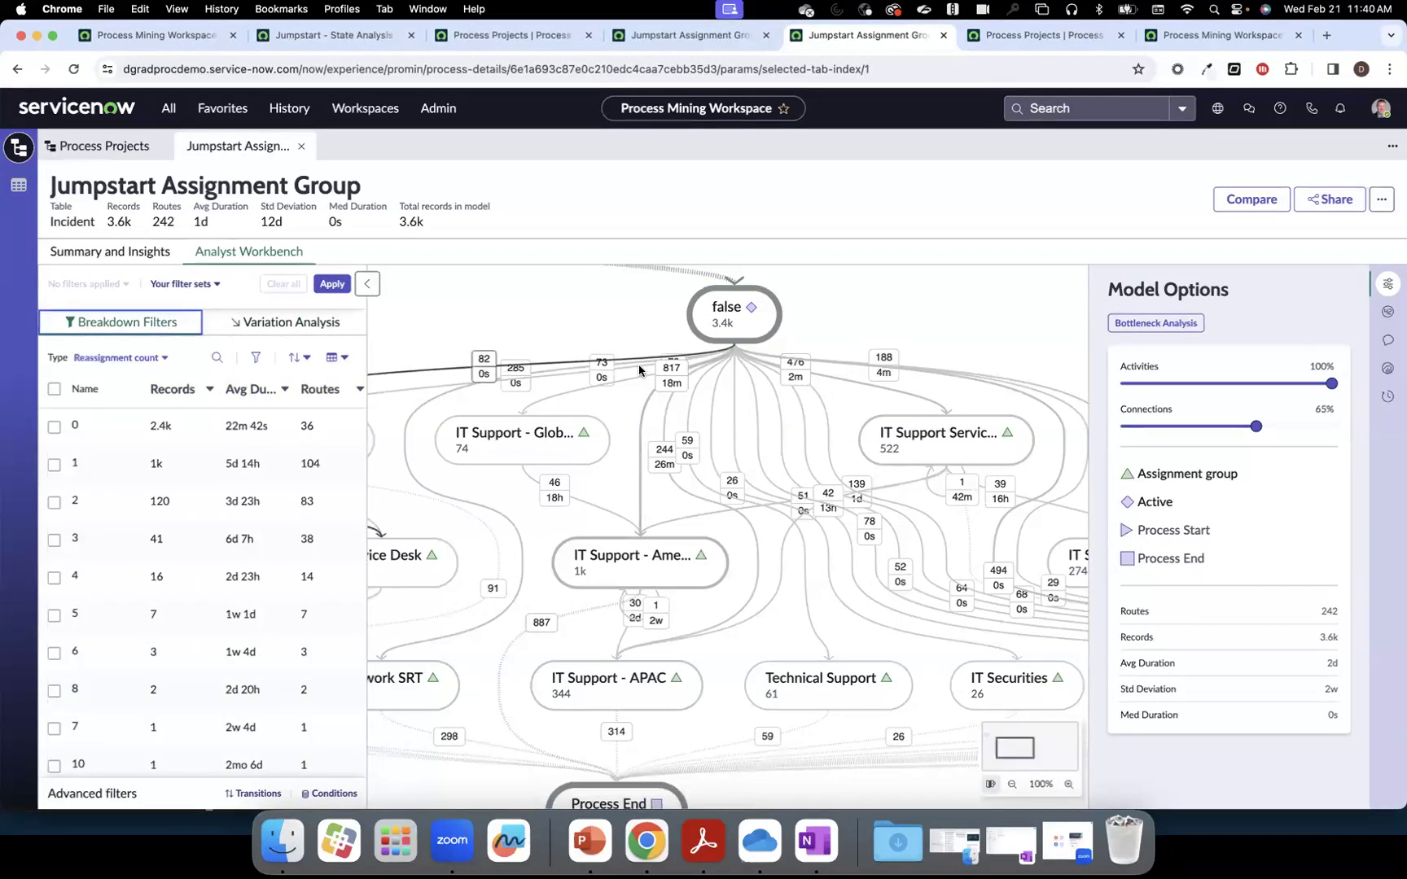
pyautogui.click(1175, 325)
pyautogui.click(988, 242)
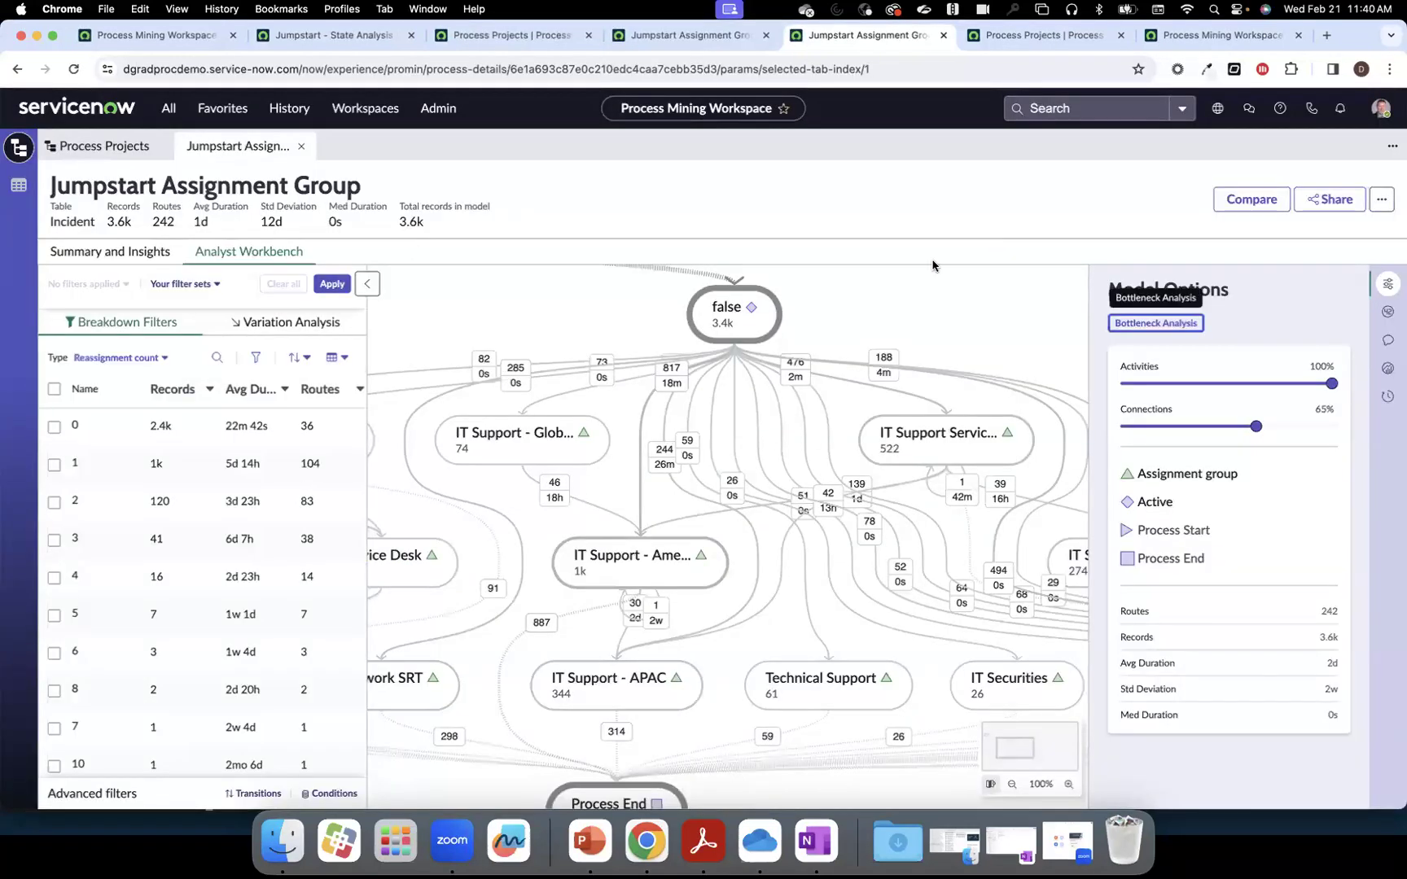
# View the advanced transitions filter builder, close it without adding conditions, and switch to Microsoft PowerPoint.
pyautogui.click(254, 793)
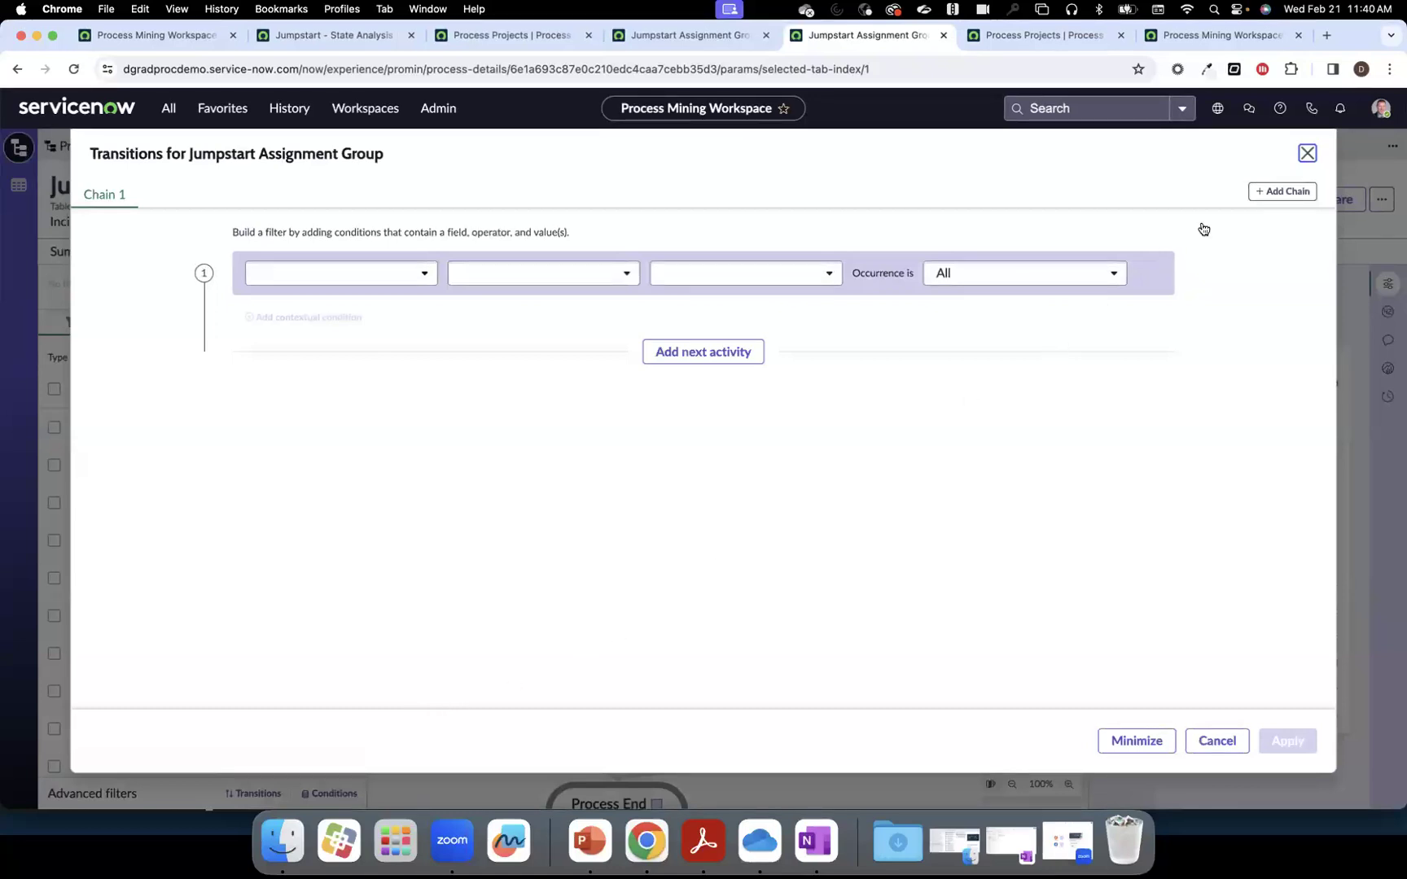
pyautogui.click(1307, 154)
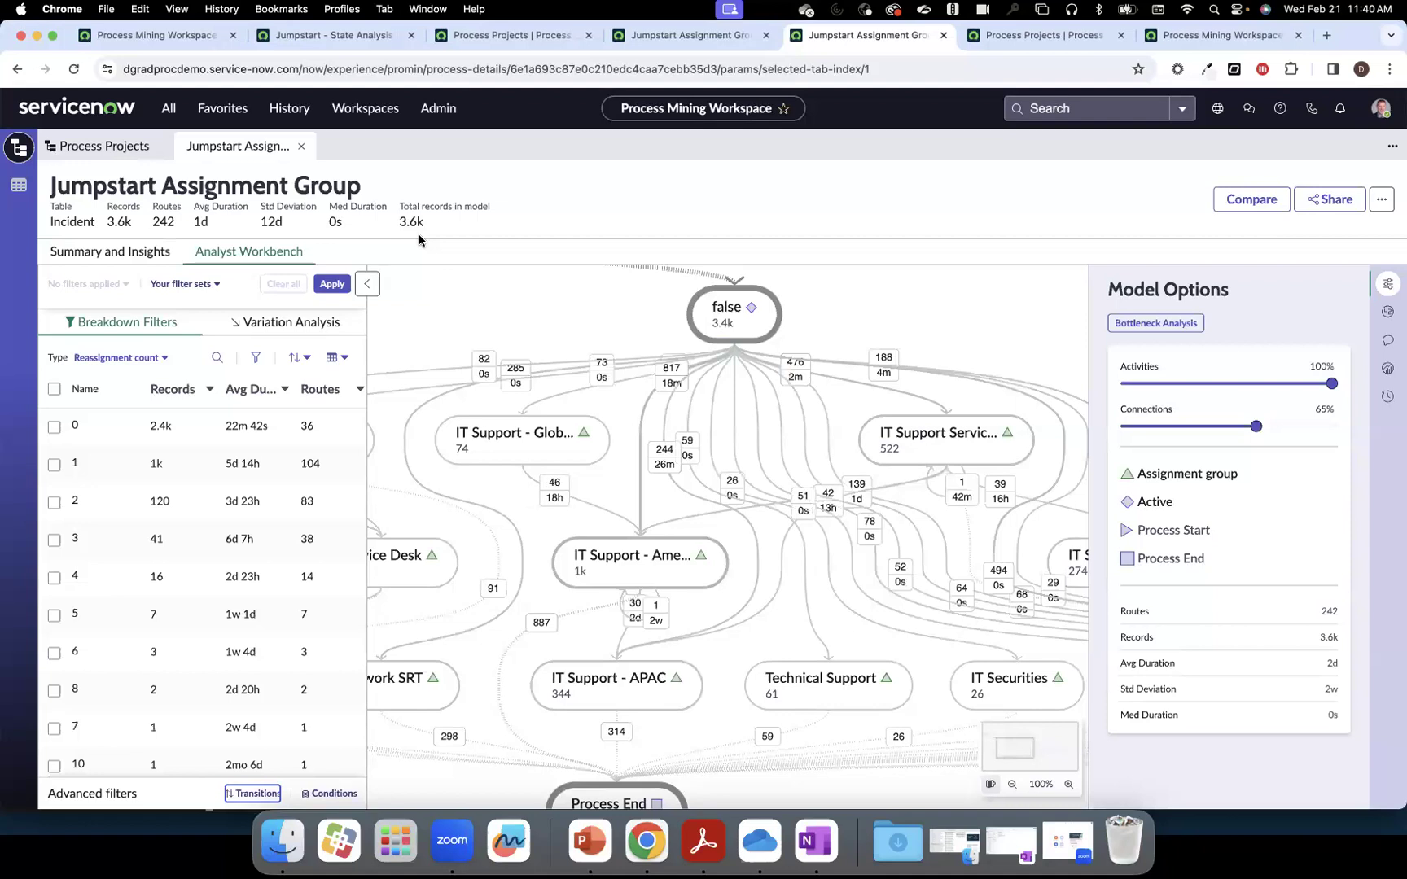
pyautogui.press('super+Tab')
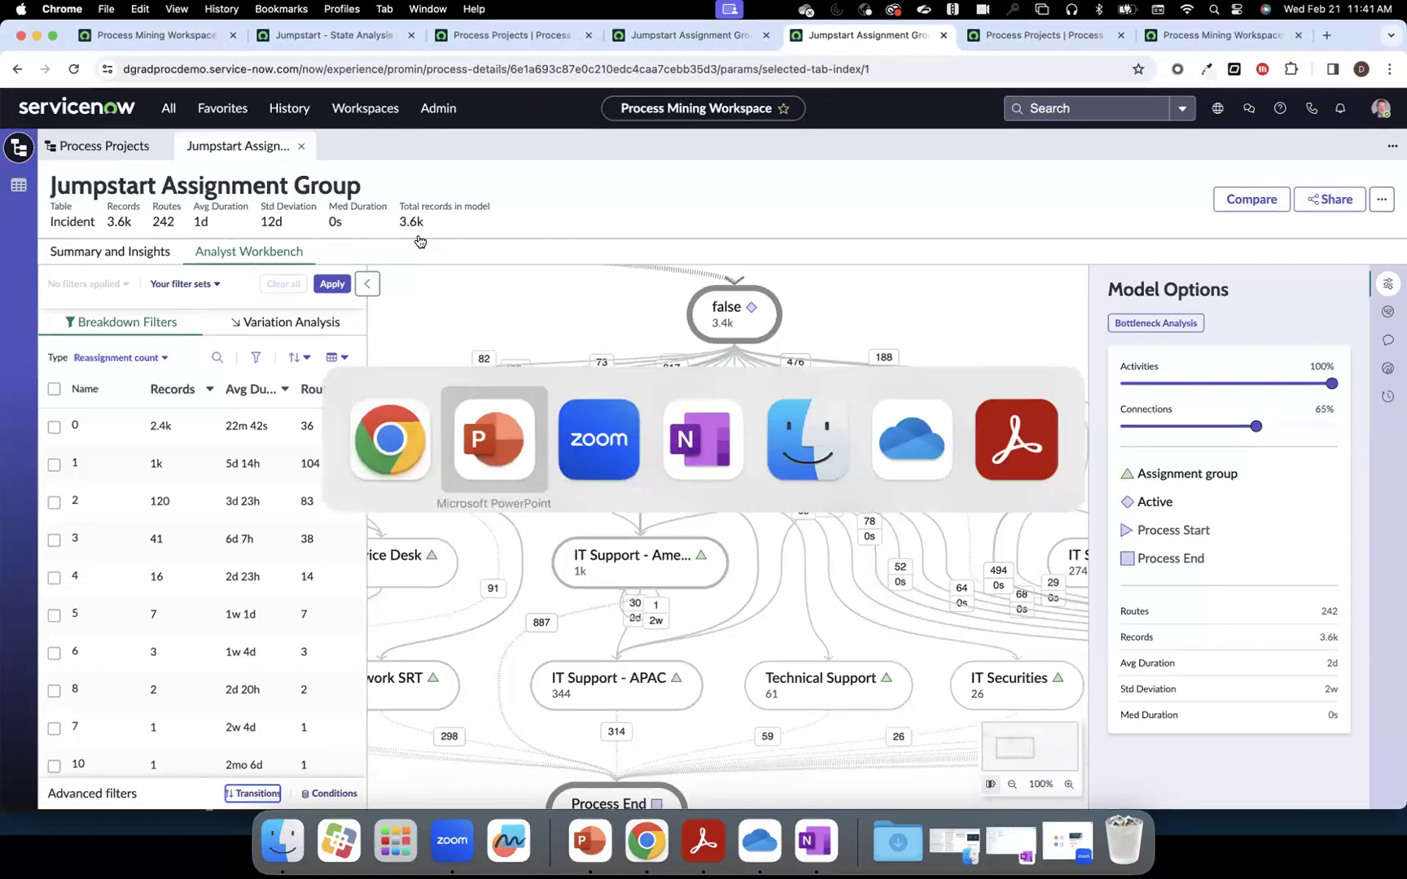